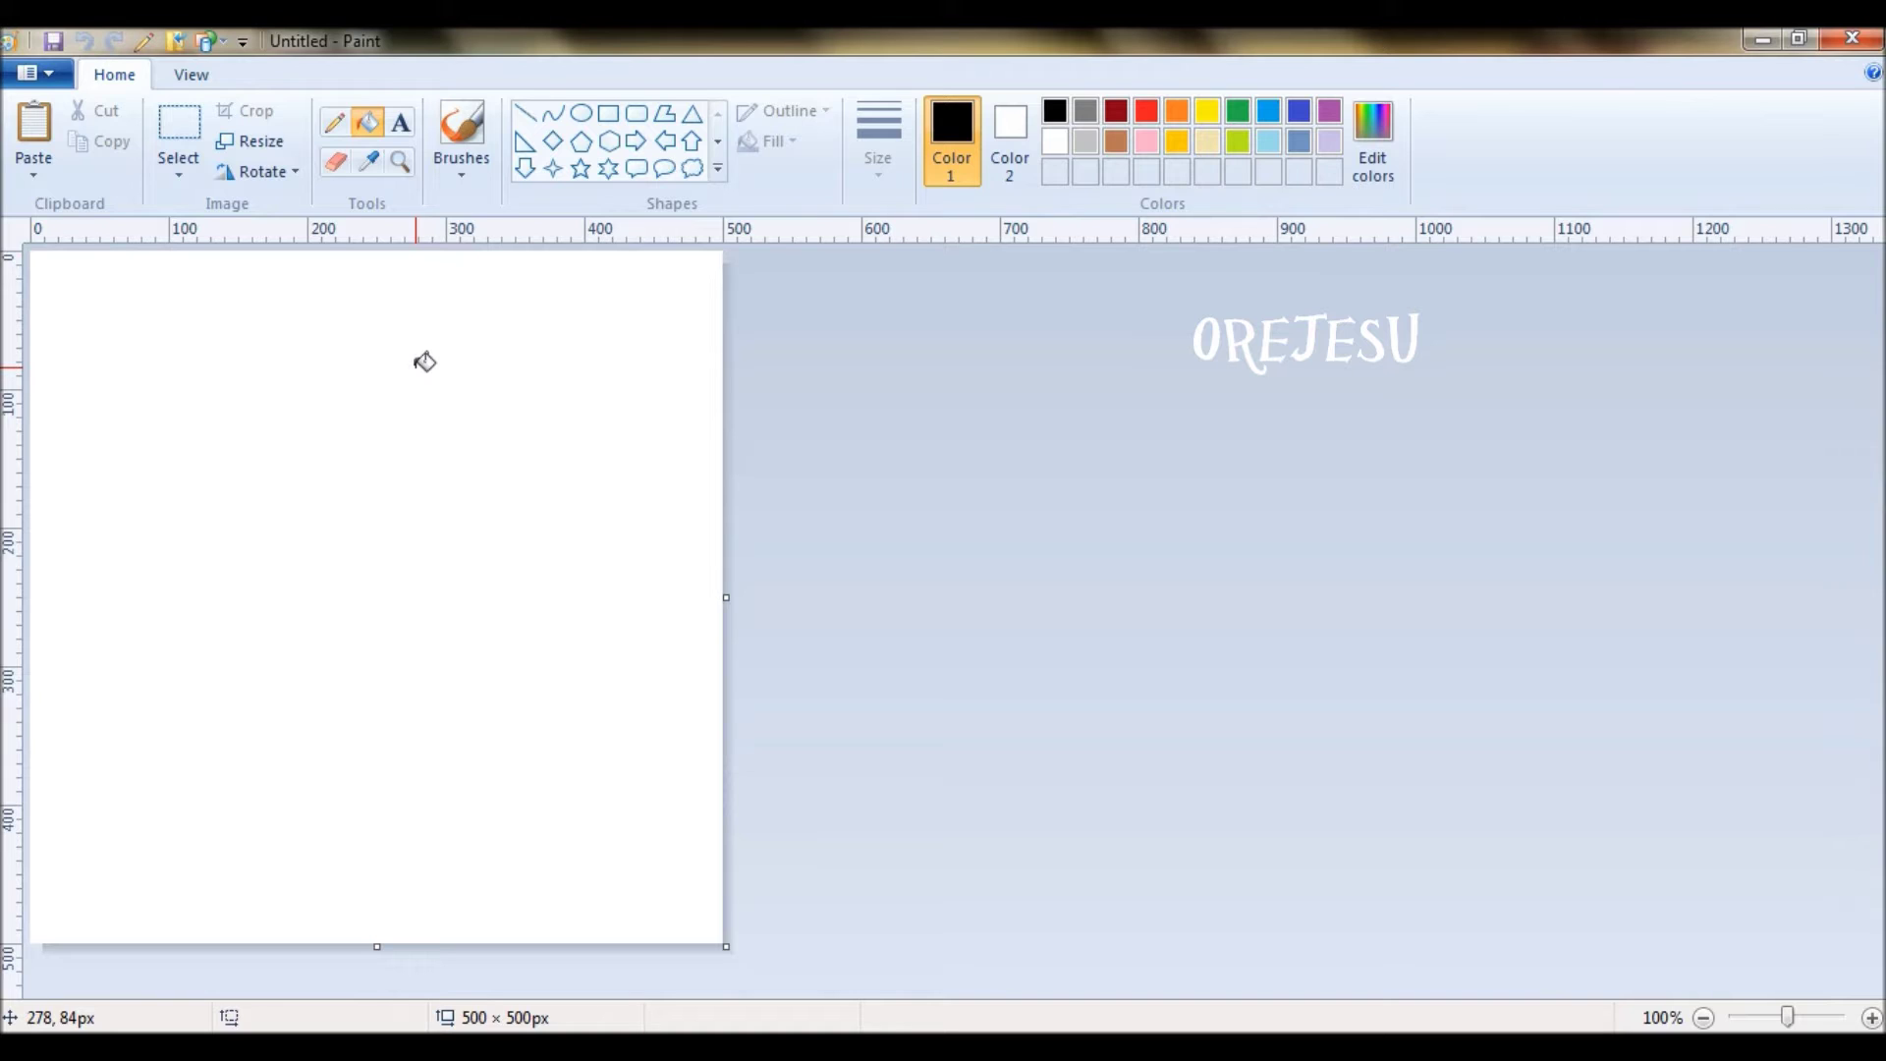
{"action": "left_click", "coordinate": [191, 76]}
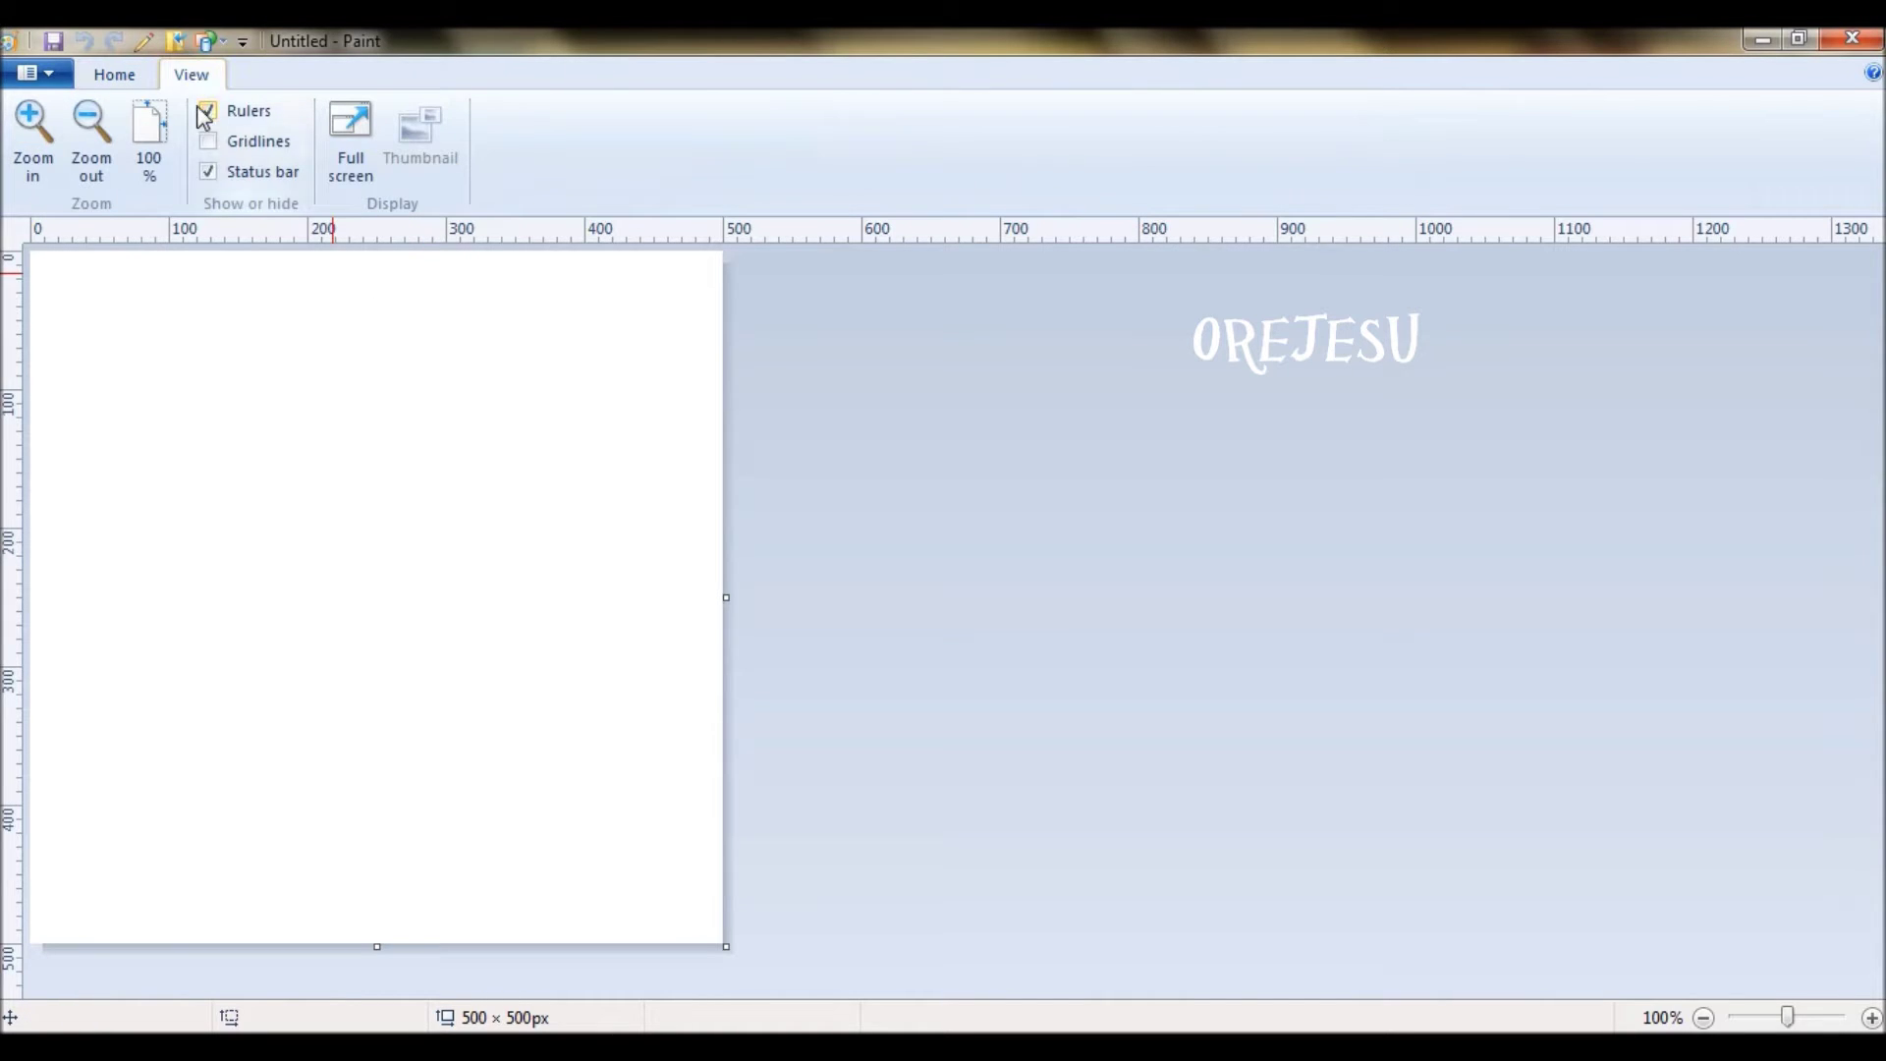
{"action": "left_click", "coordinate": [128, 76]}
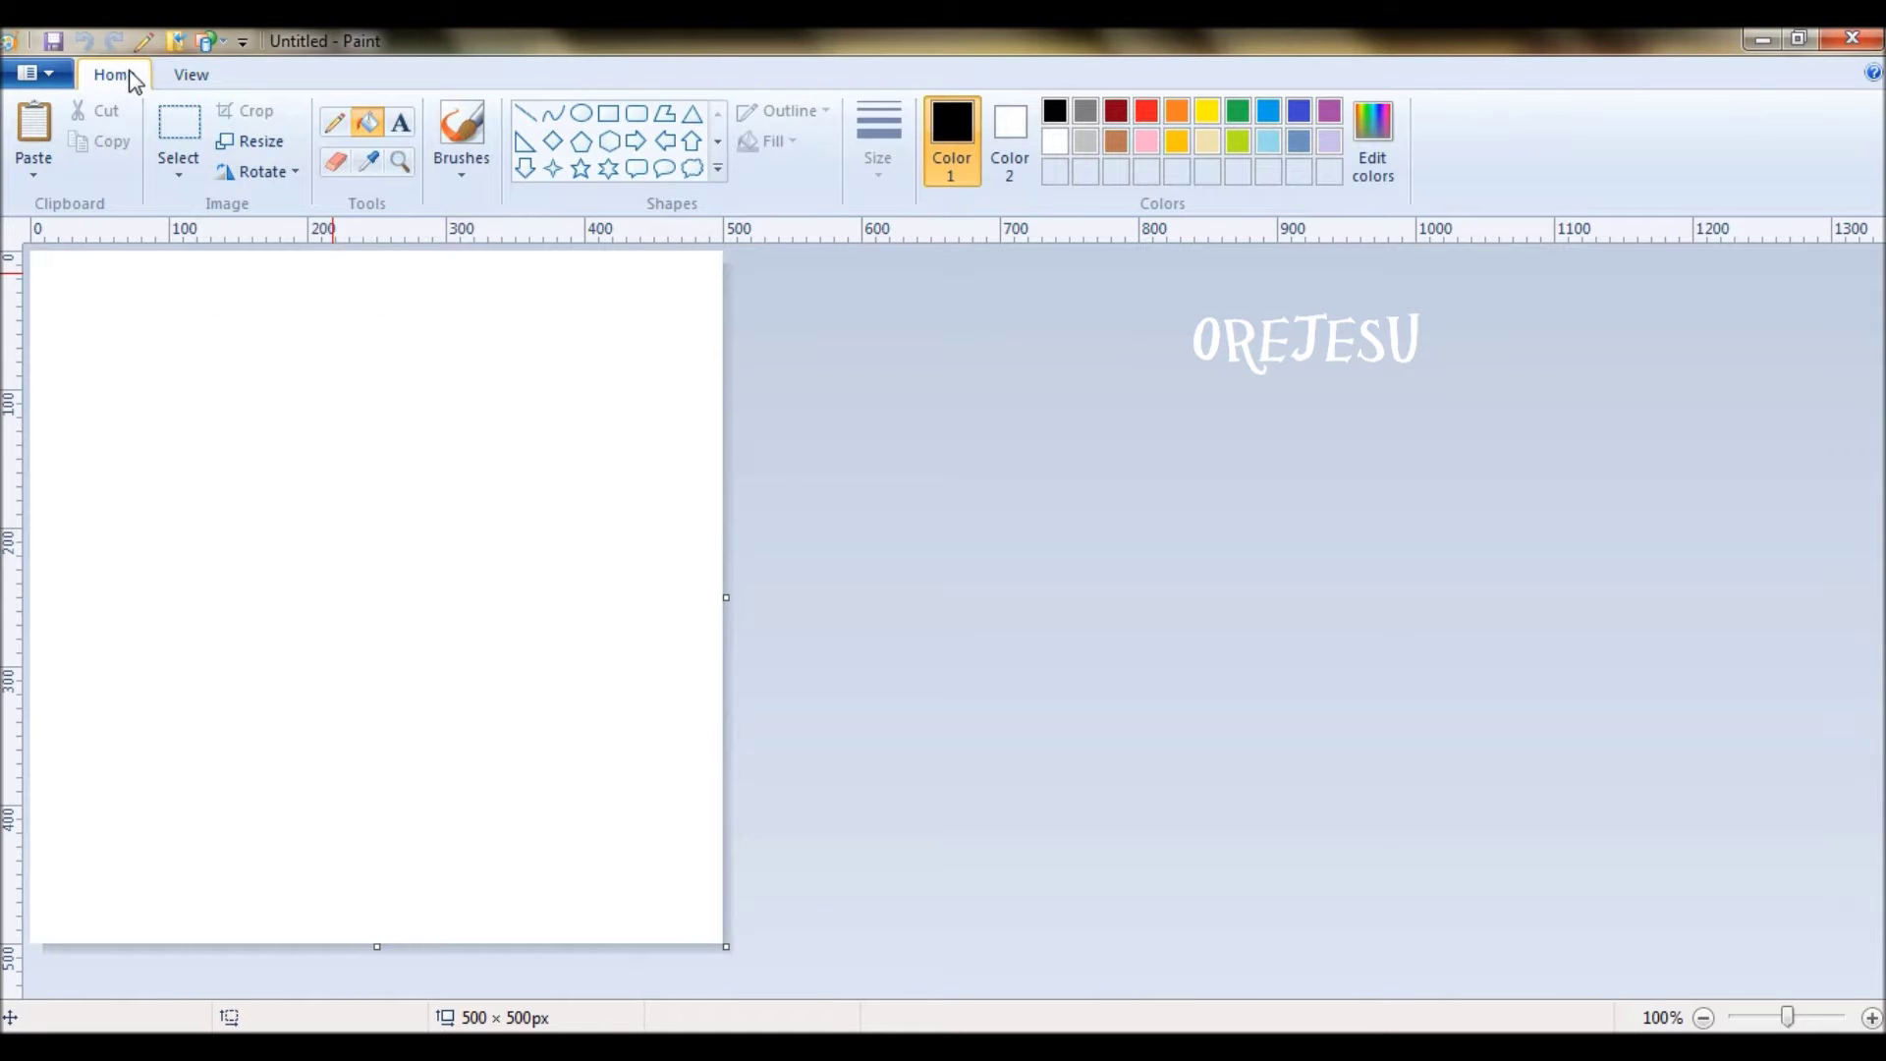
Draw a black curve about 147 × 351 px from the canvas's top centre, bending its upper part rightward and its lower part far leftward
{"action": "left_click", "coordinate": [553, 118]}
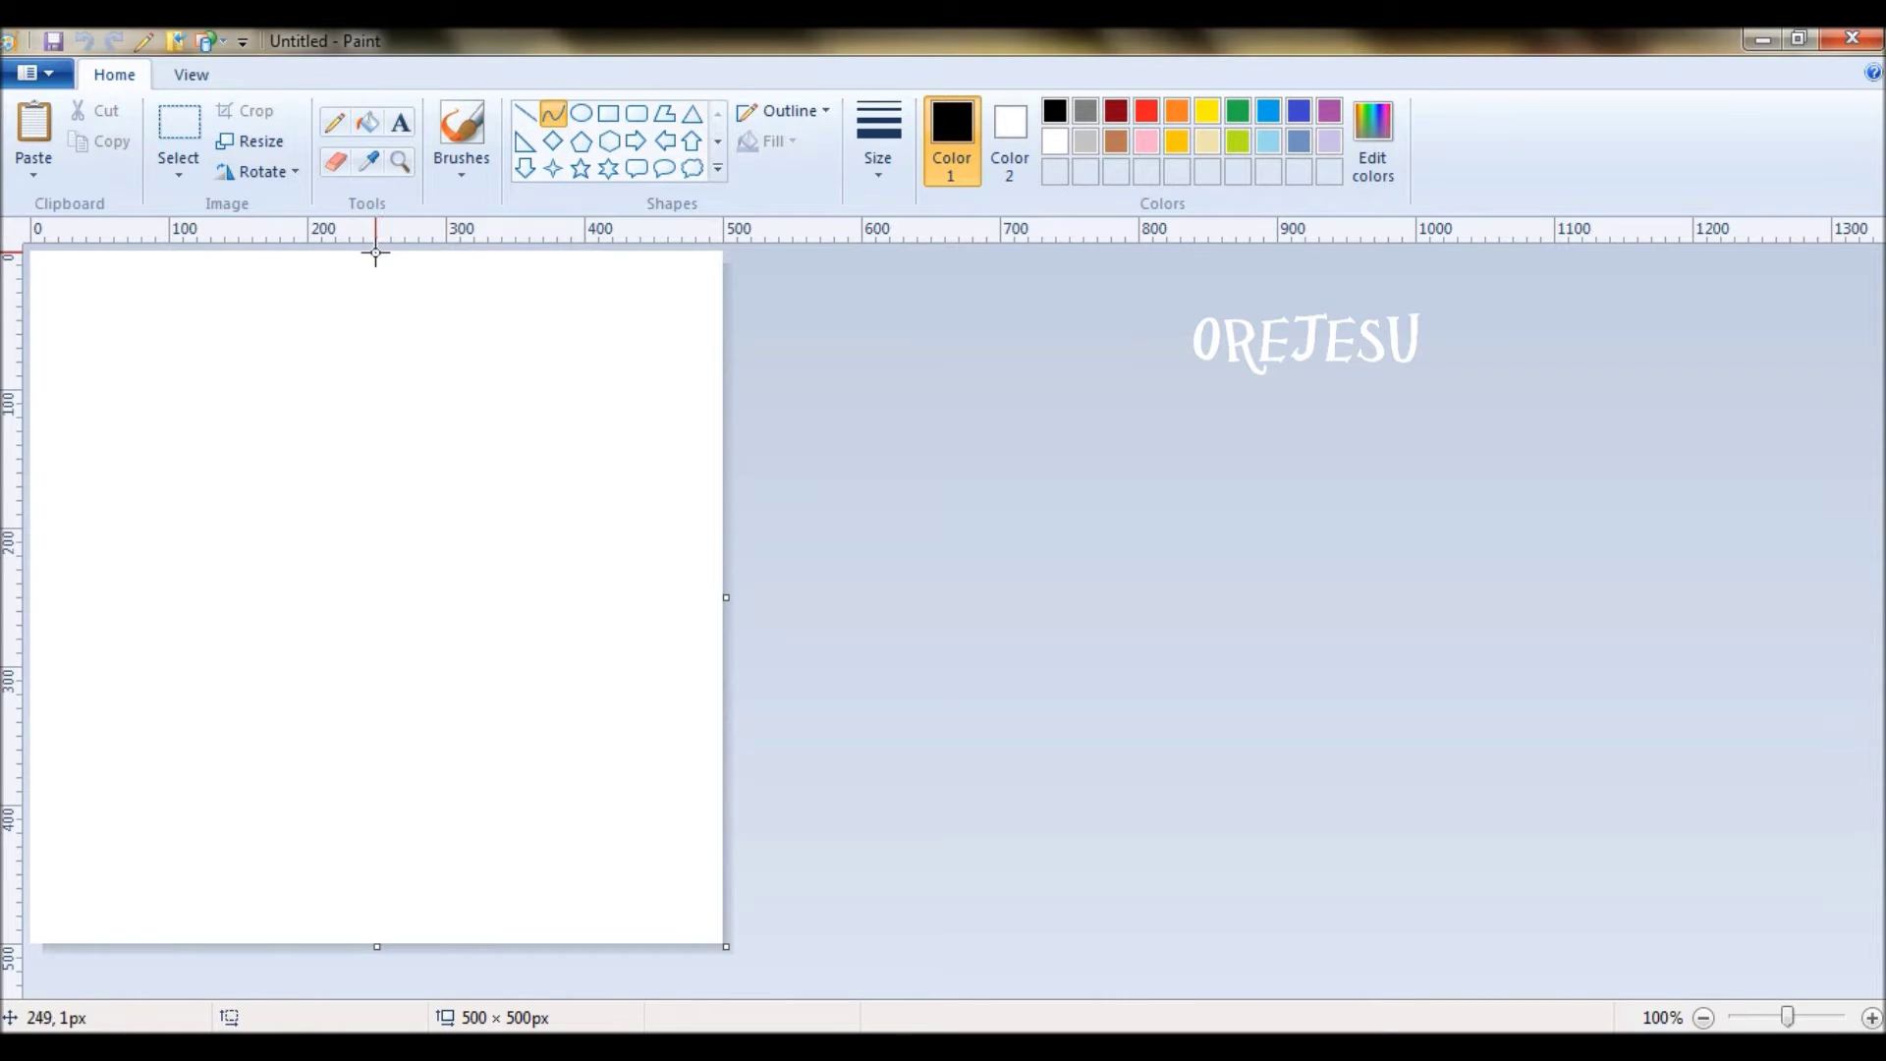
{"action": "left_click_drag", "start_coordinate": [378, 252], "coordinate": [580, 735]}
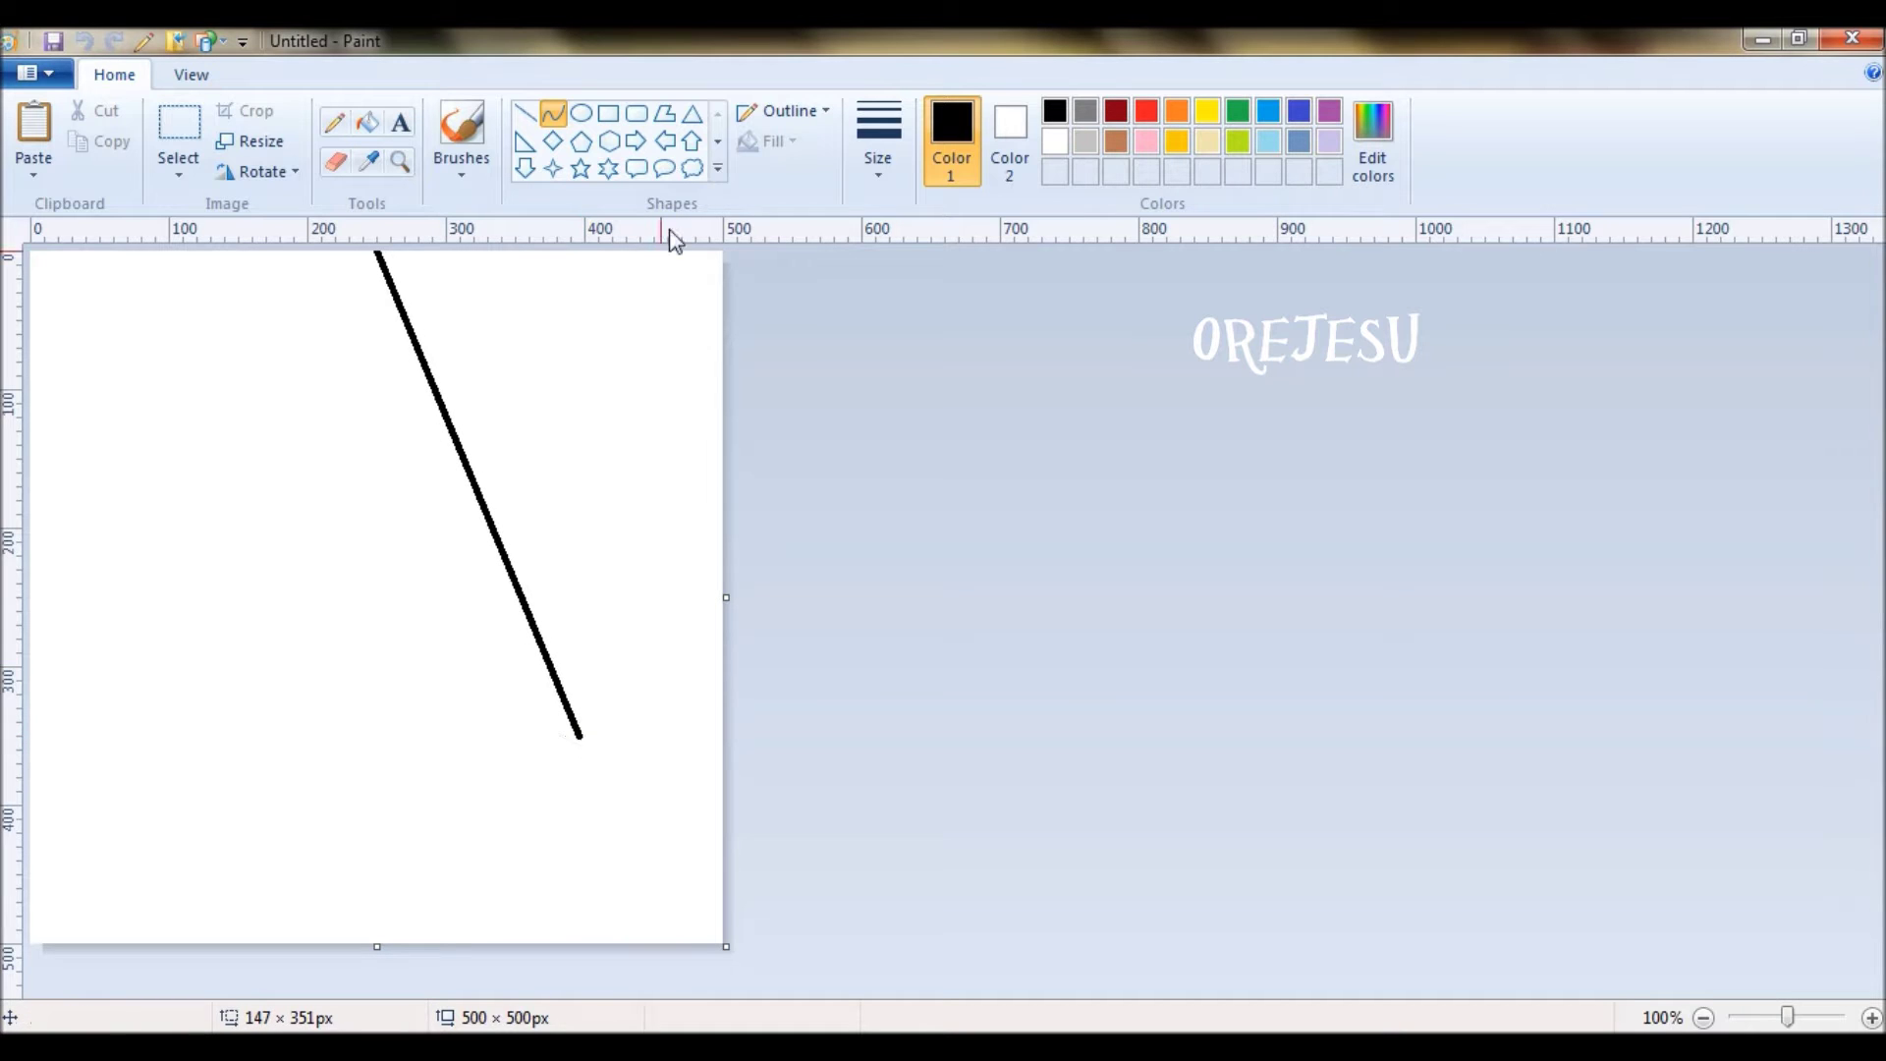
{"action": "left_click", "coordinate": [584, 253]}
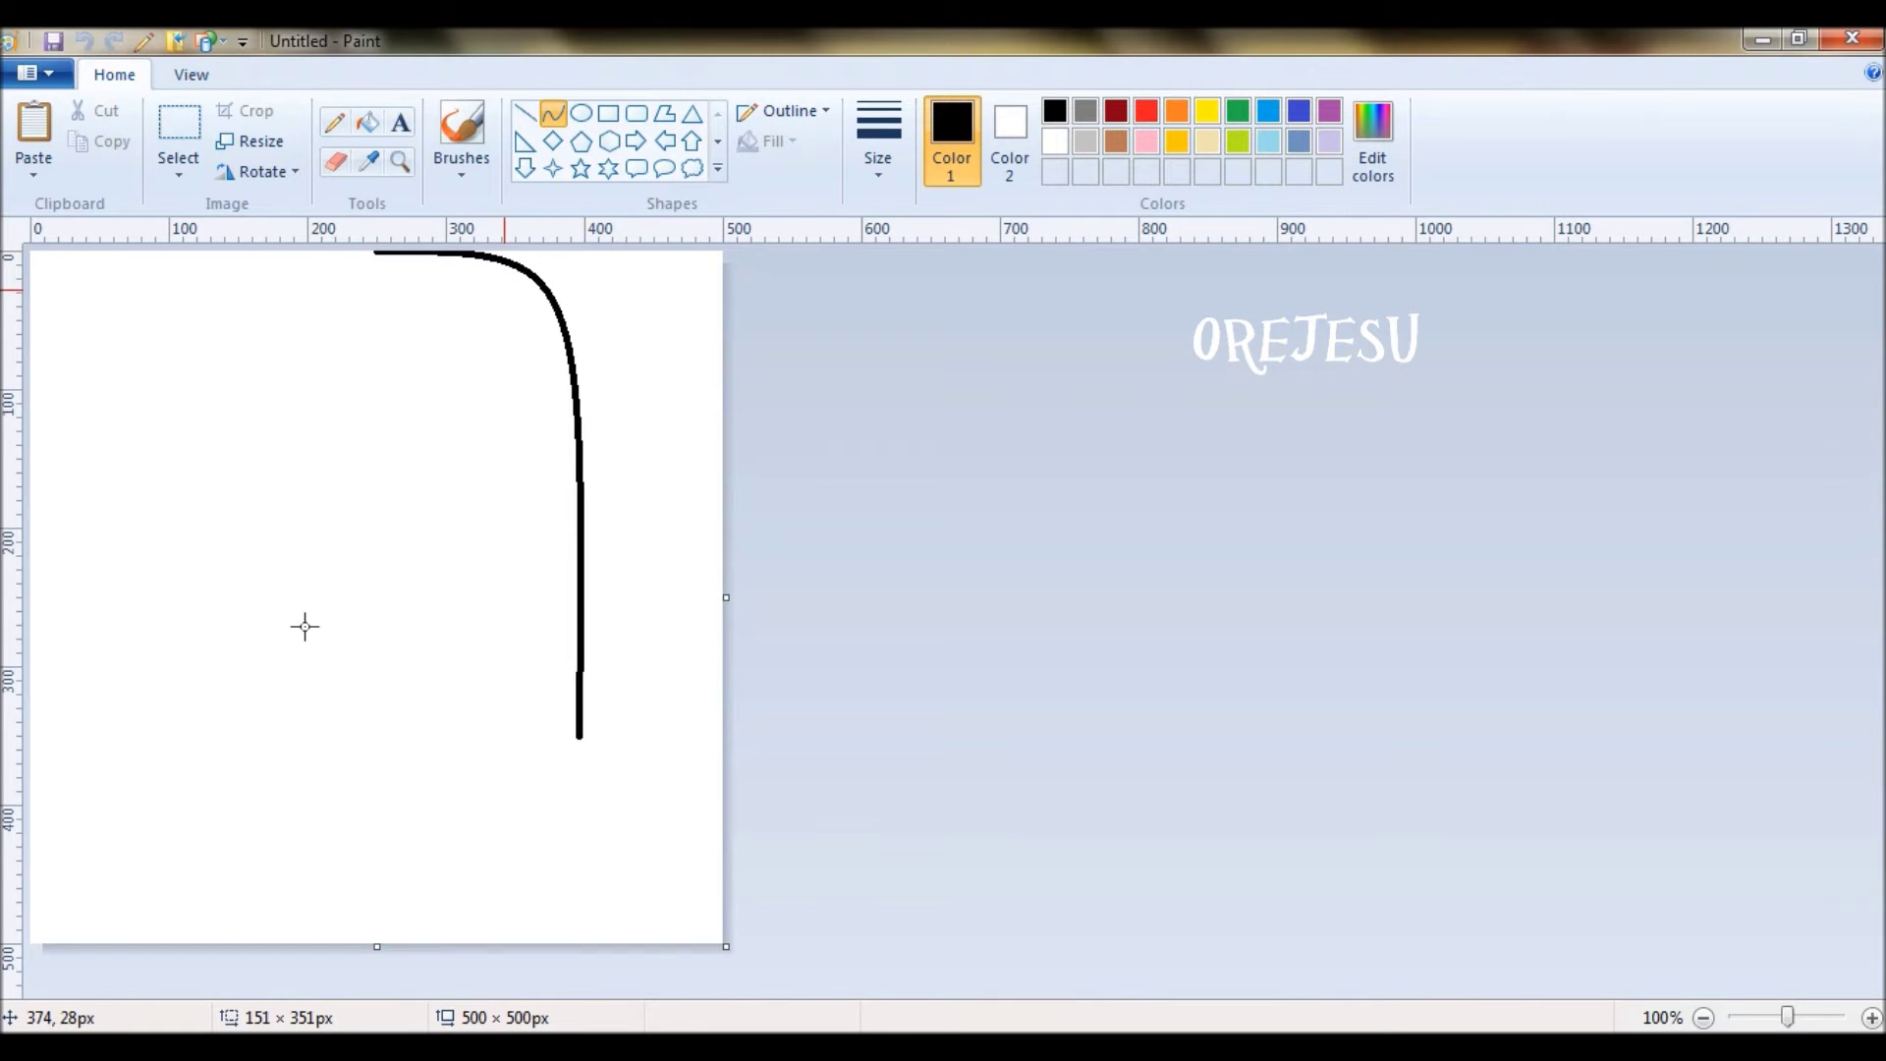
{"action": "left_click", "coordinate": [35, 805]}
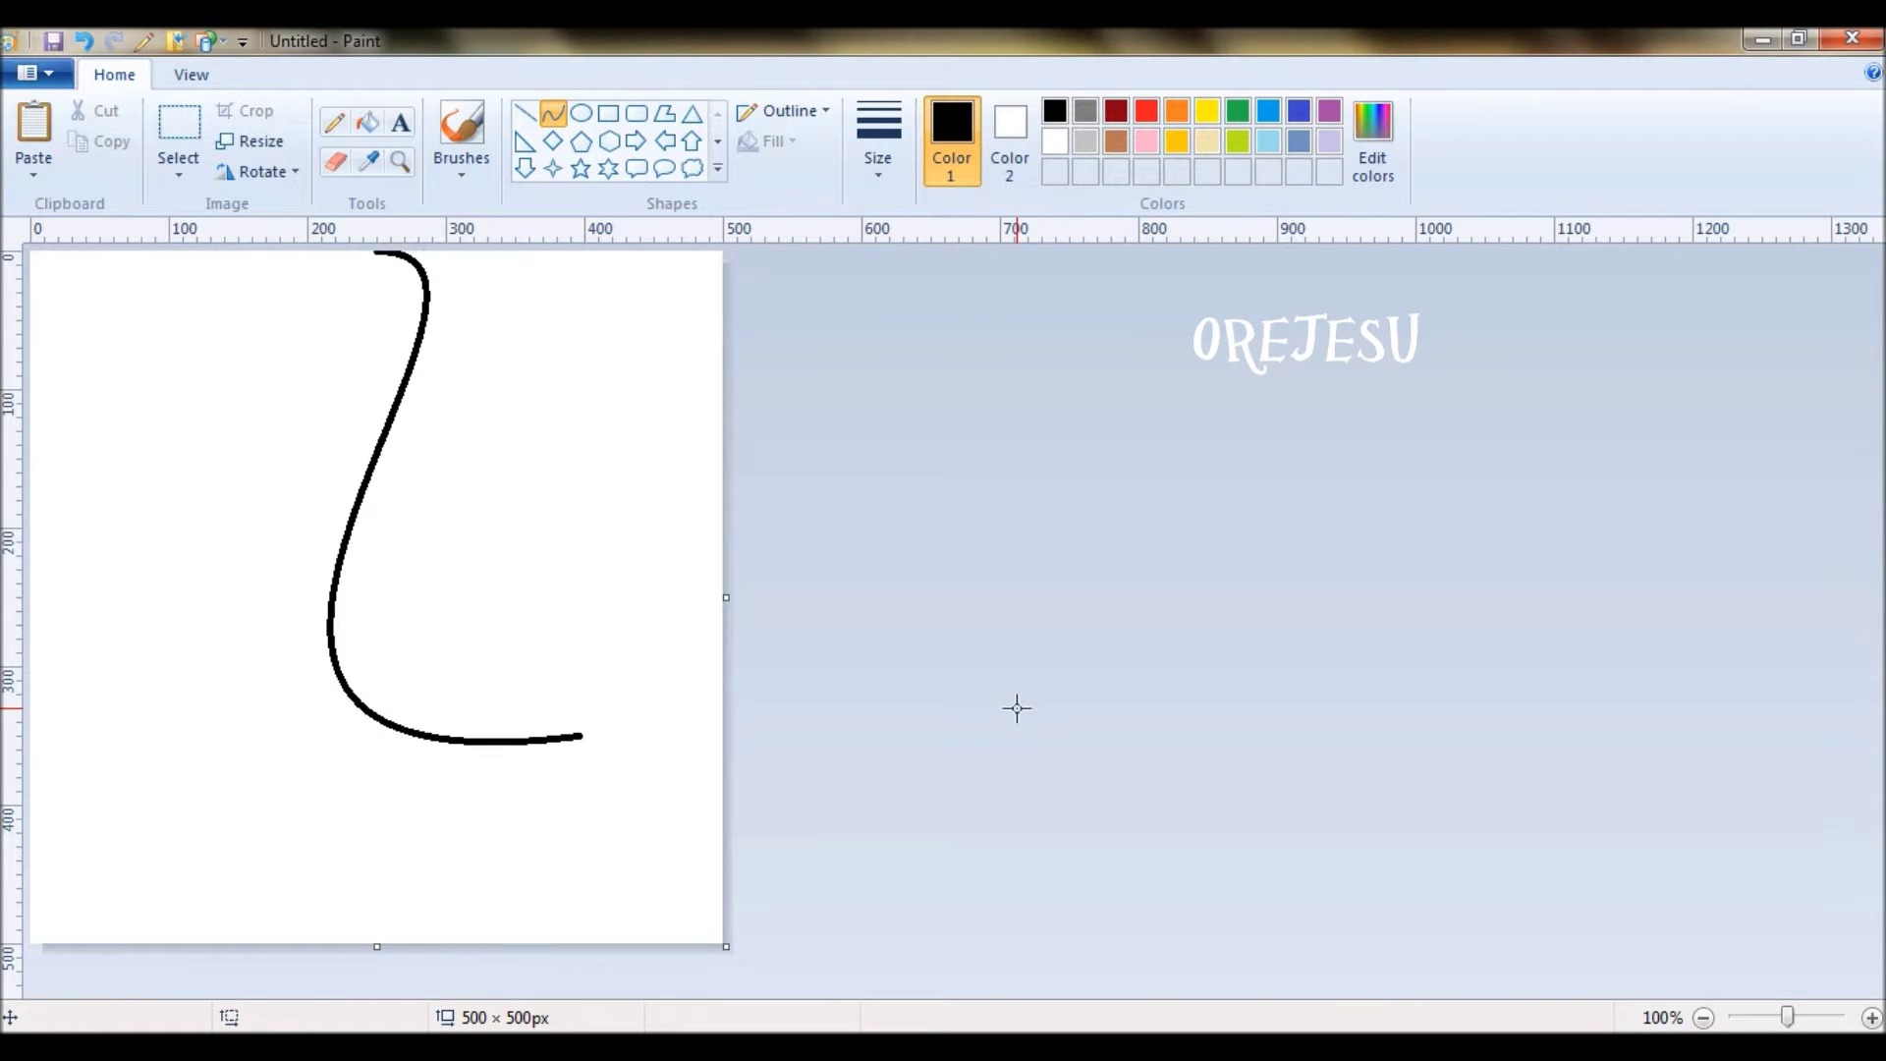
Overlay a transparent copy of the entire canvas on itself and flip the copy horizontally to mirror the curve
{"action": "key", "text": "ctrl+a"}
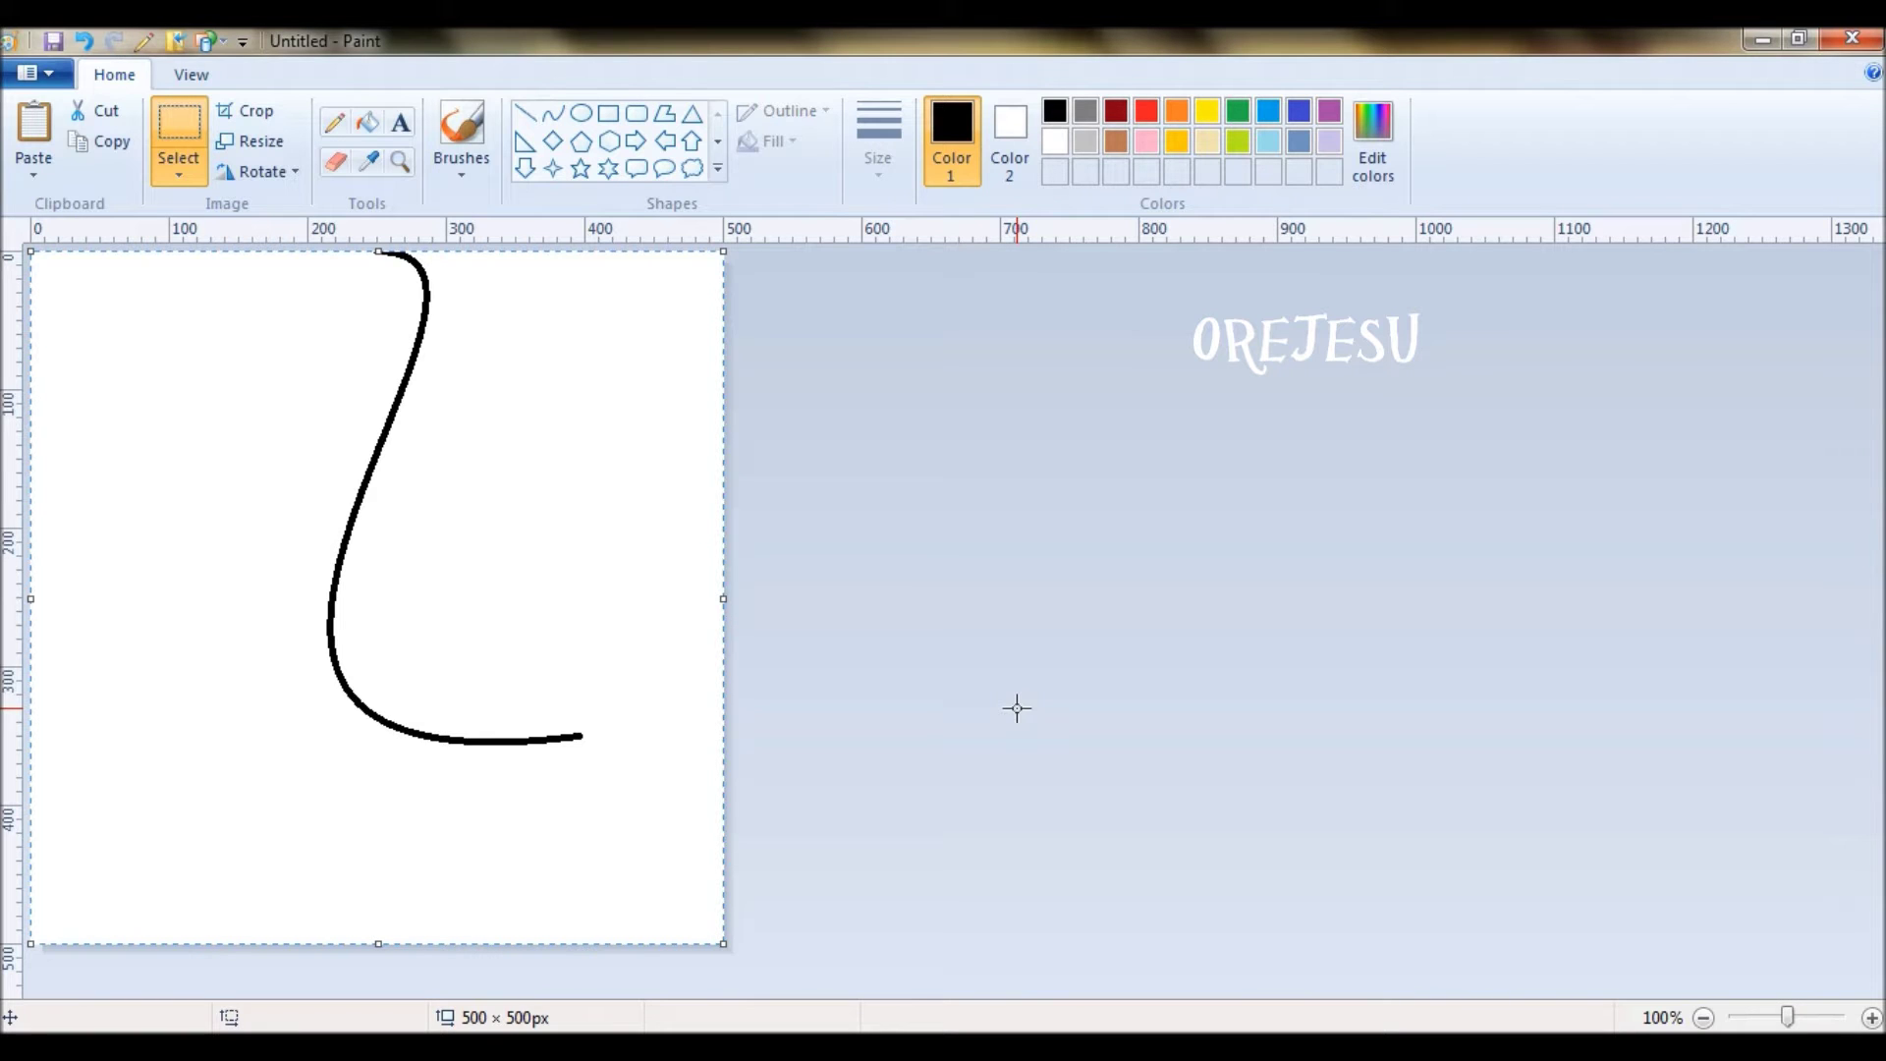
{"action": "left_click", "coordinate": [179, 172]}
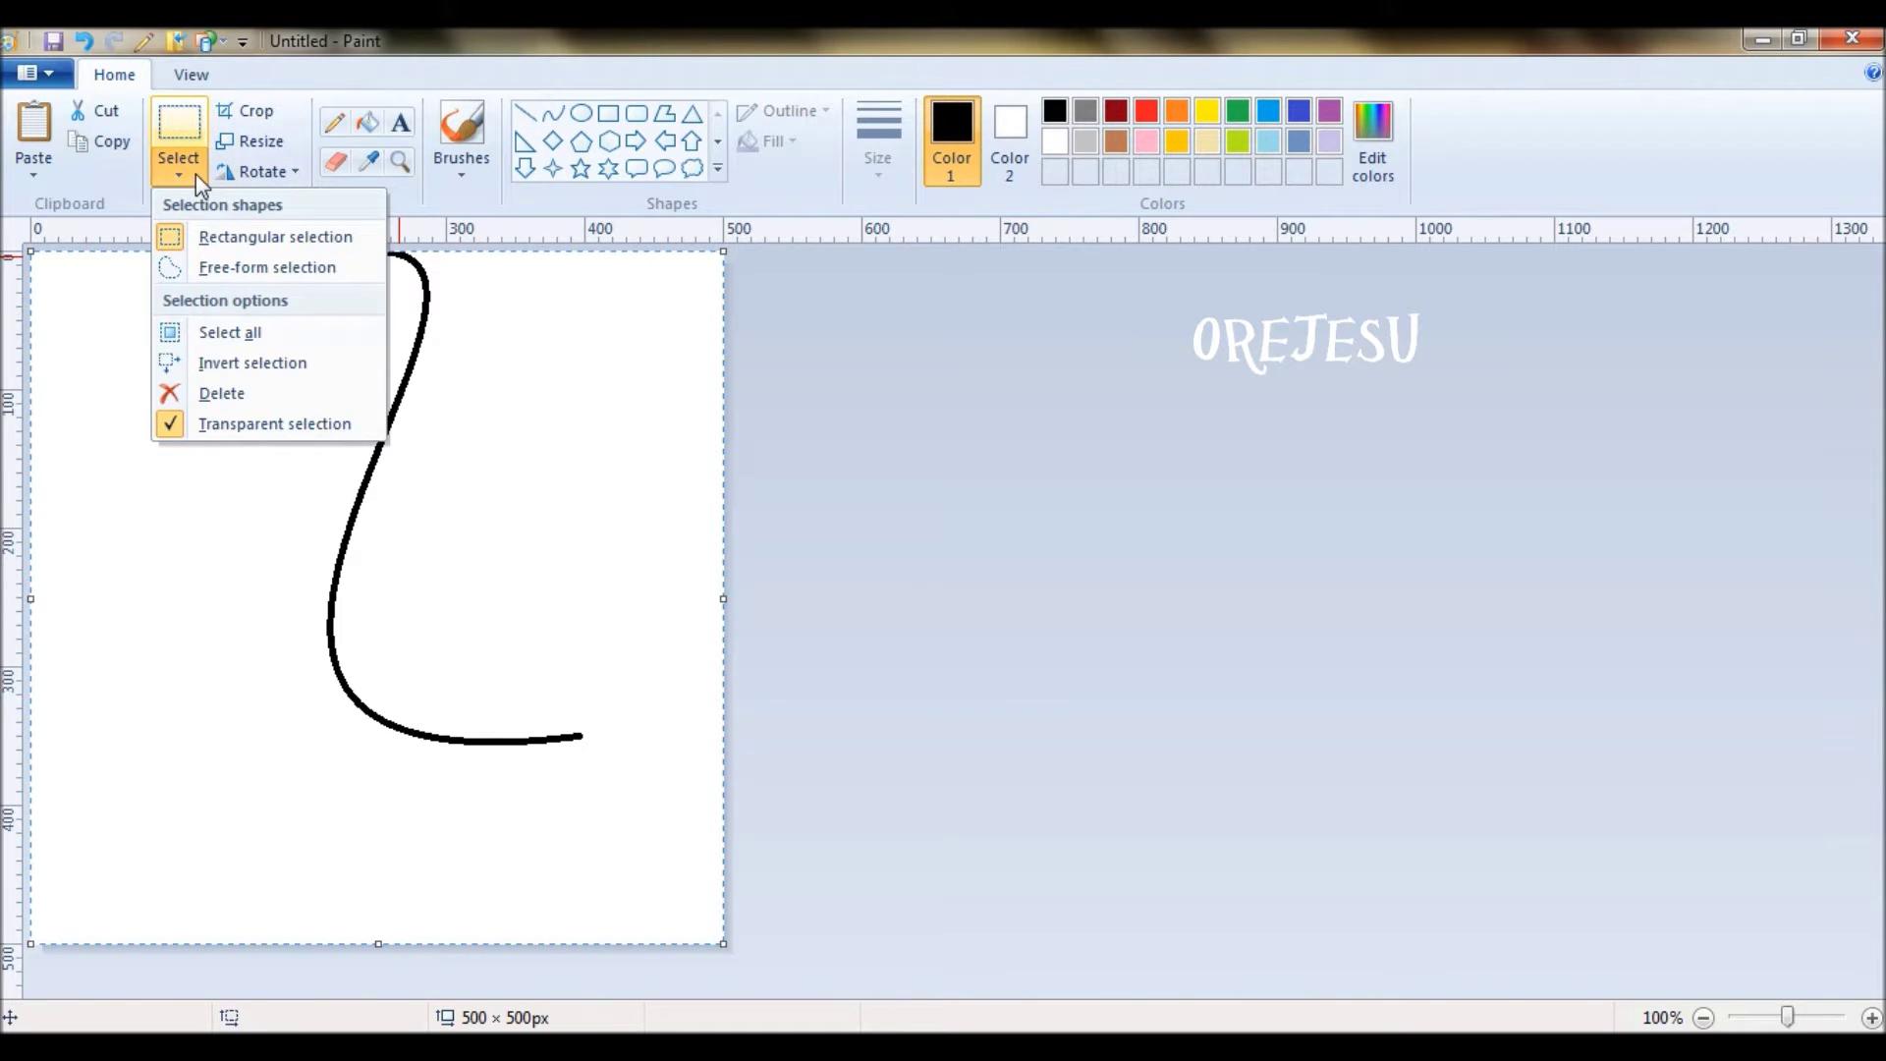
{"action": "left_click", "coordinate": [295, 173]}
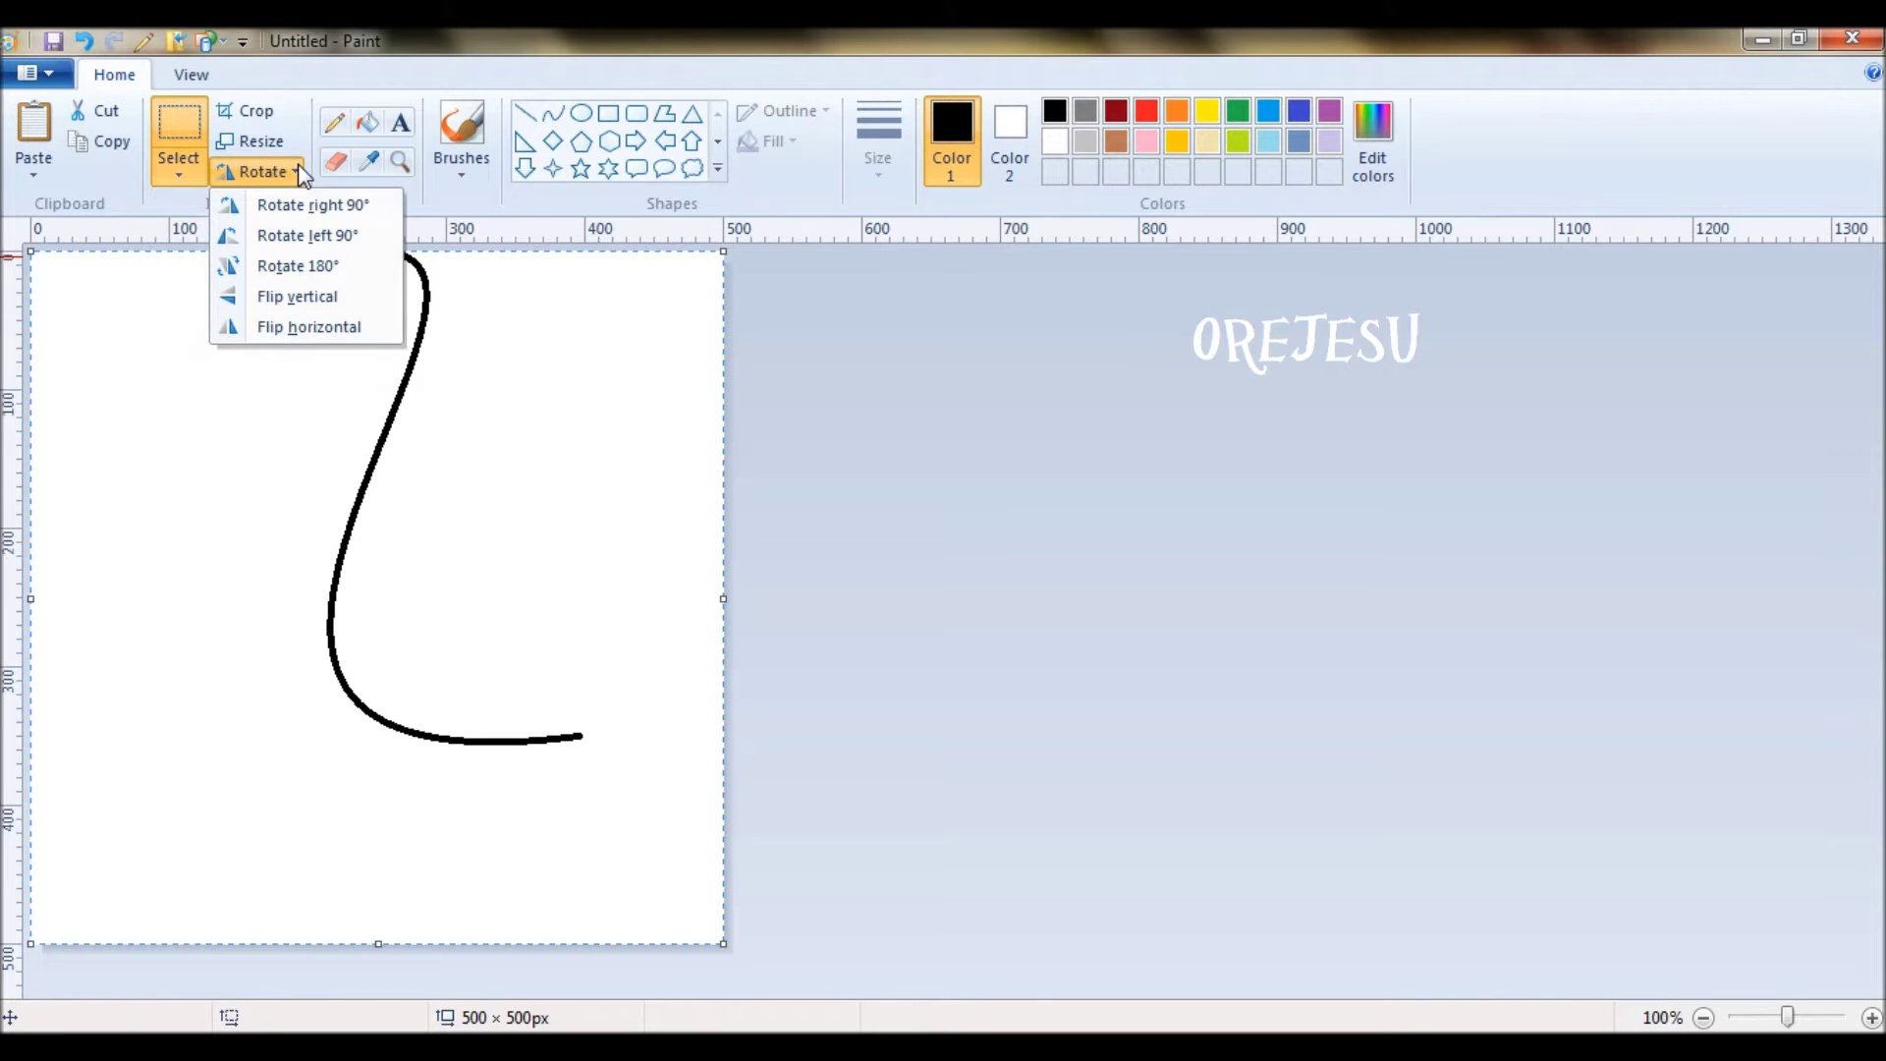
{"action": "left_click", "coordinate": [317, 328]}
{"action": "left_click", "coordinate": [1128, 641]}
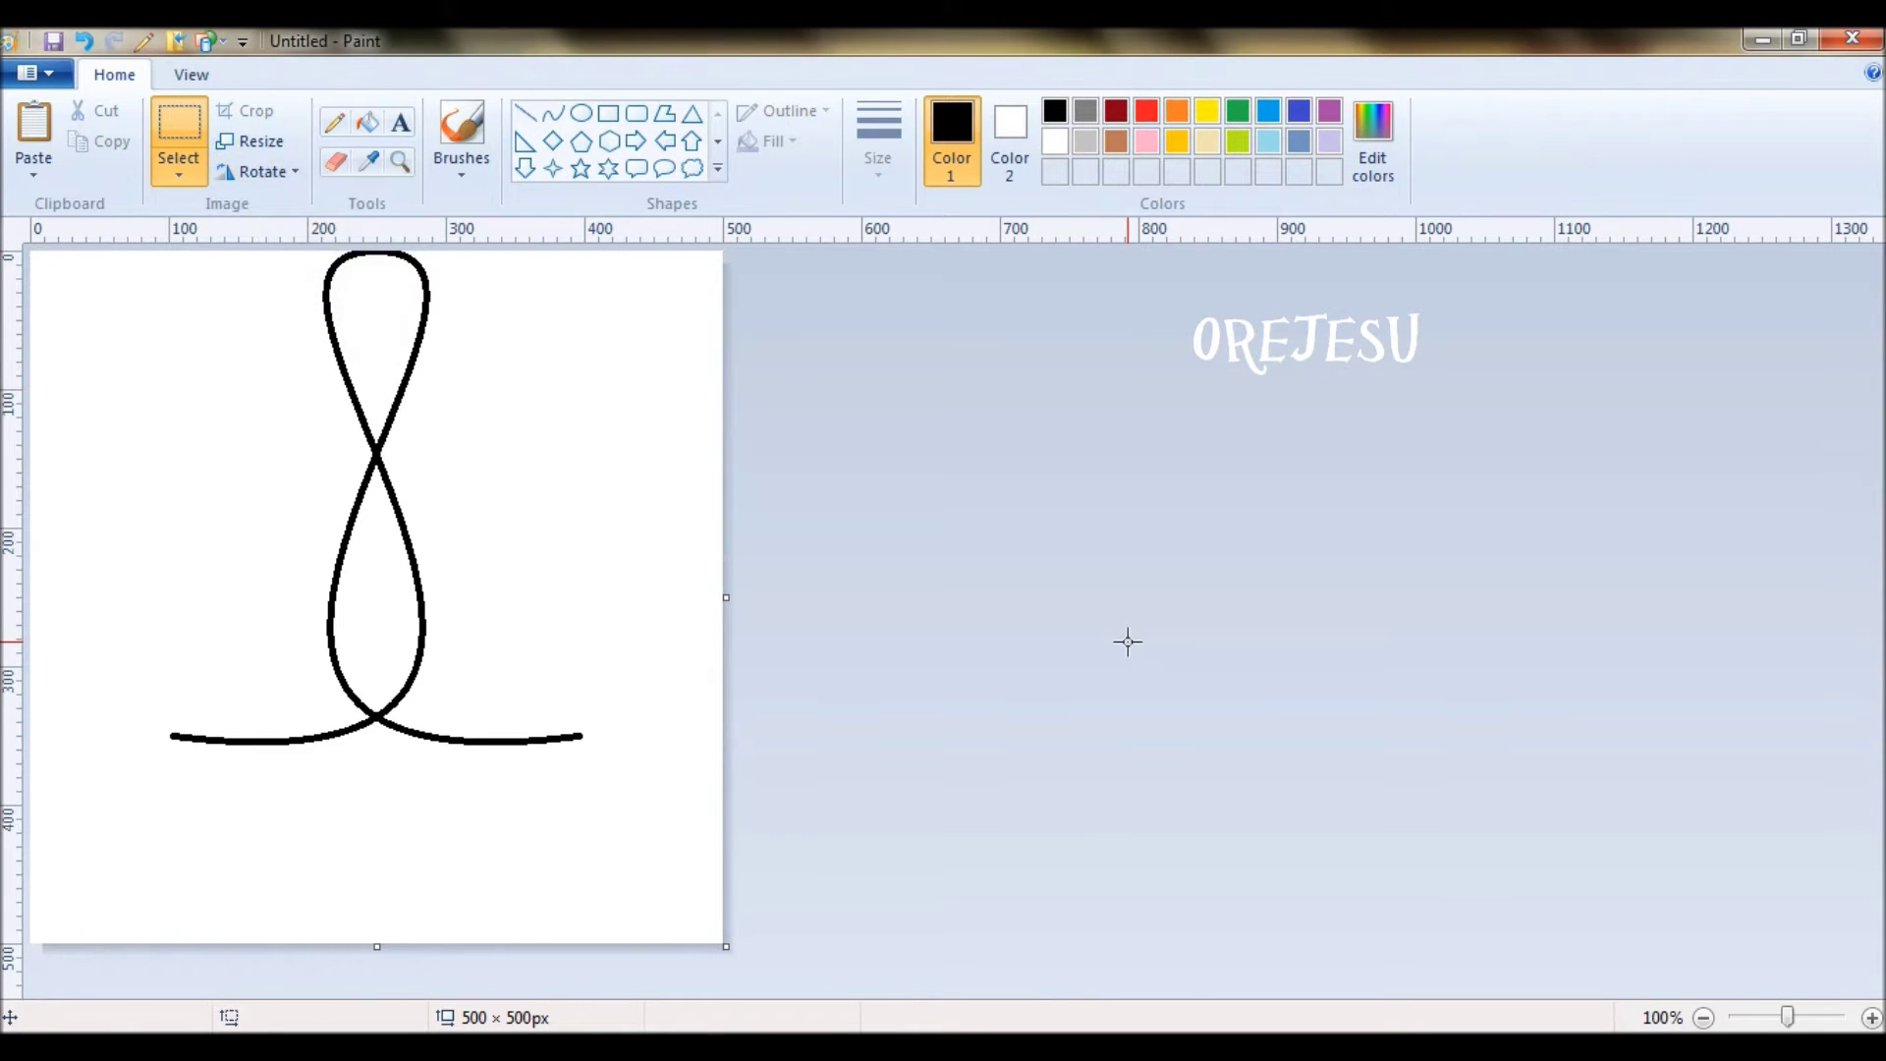
Overlay a transparent copy of the mirrored curves on the canvas and rotate the copy 180°
{"action": "key", "text": "ctrl+a"}
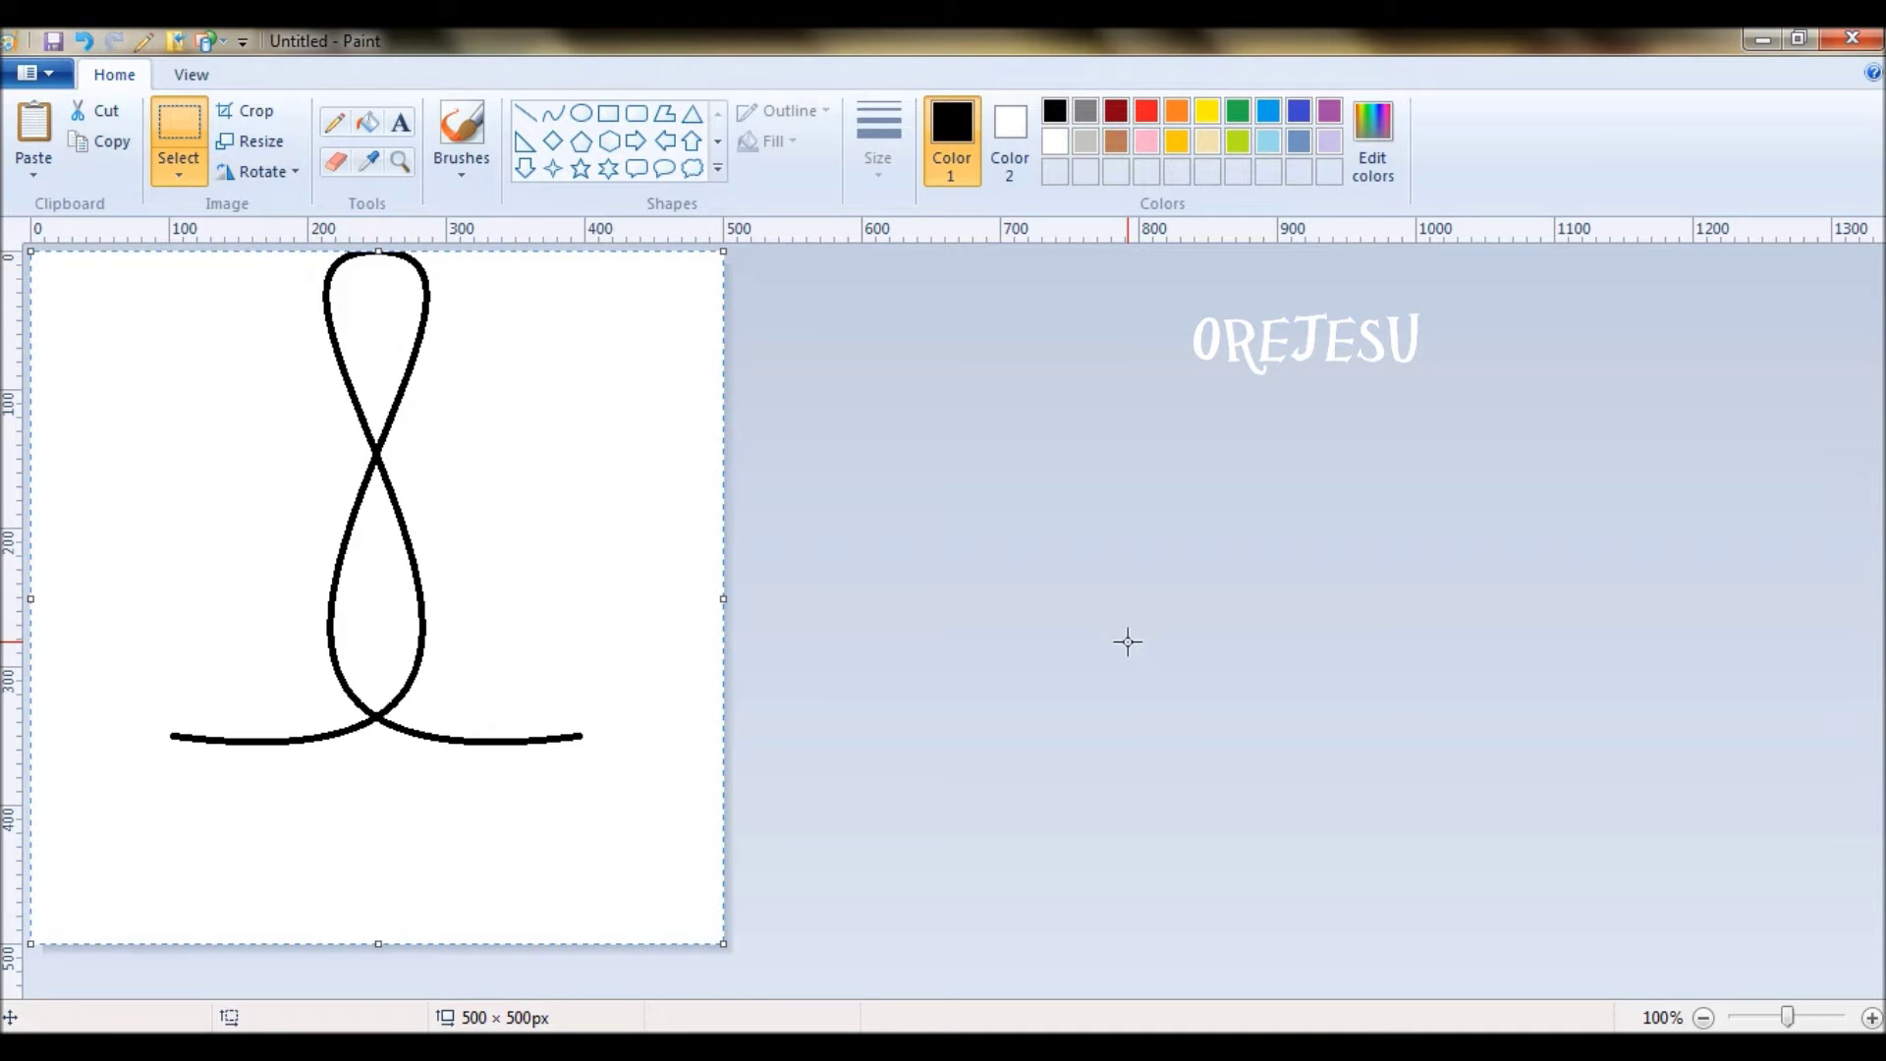
{"action": "left_click", "coordinate": [295, 177]}
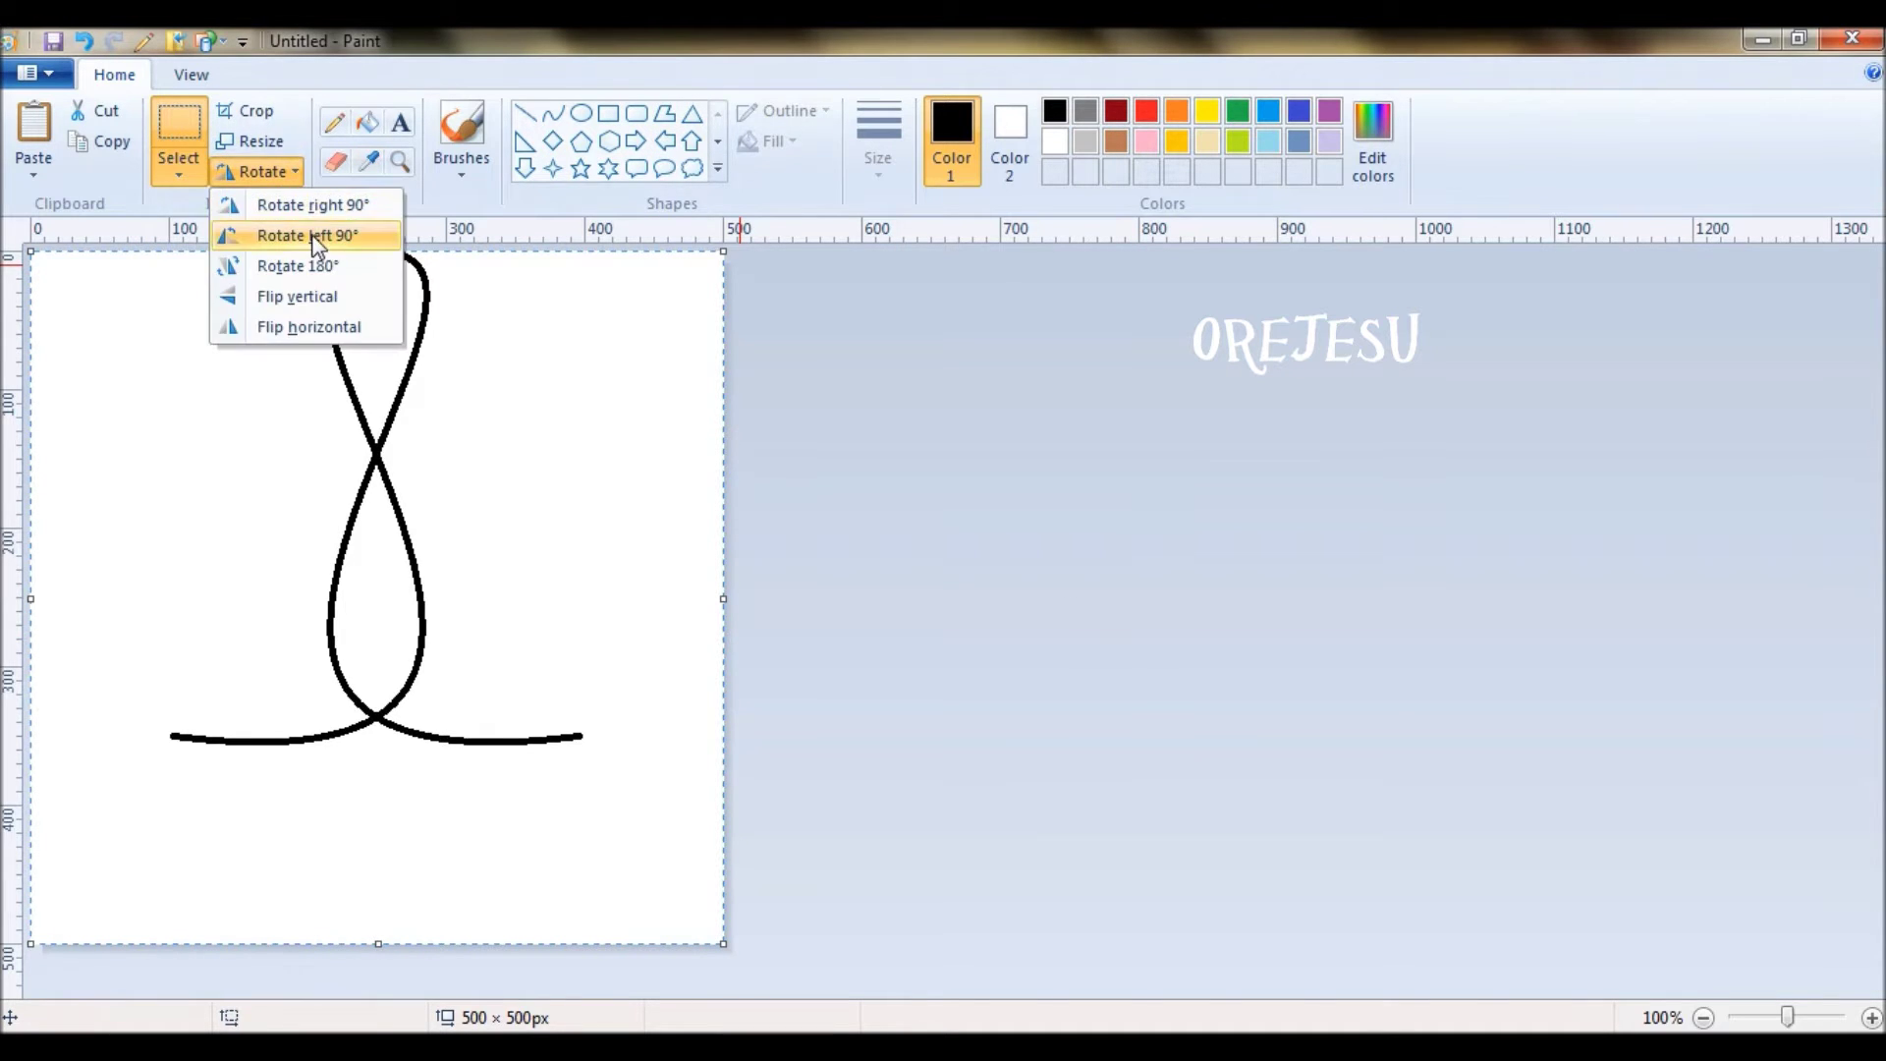
{"action": "left_click", "coordinate": [316, 269]}
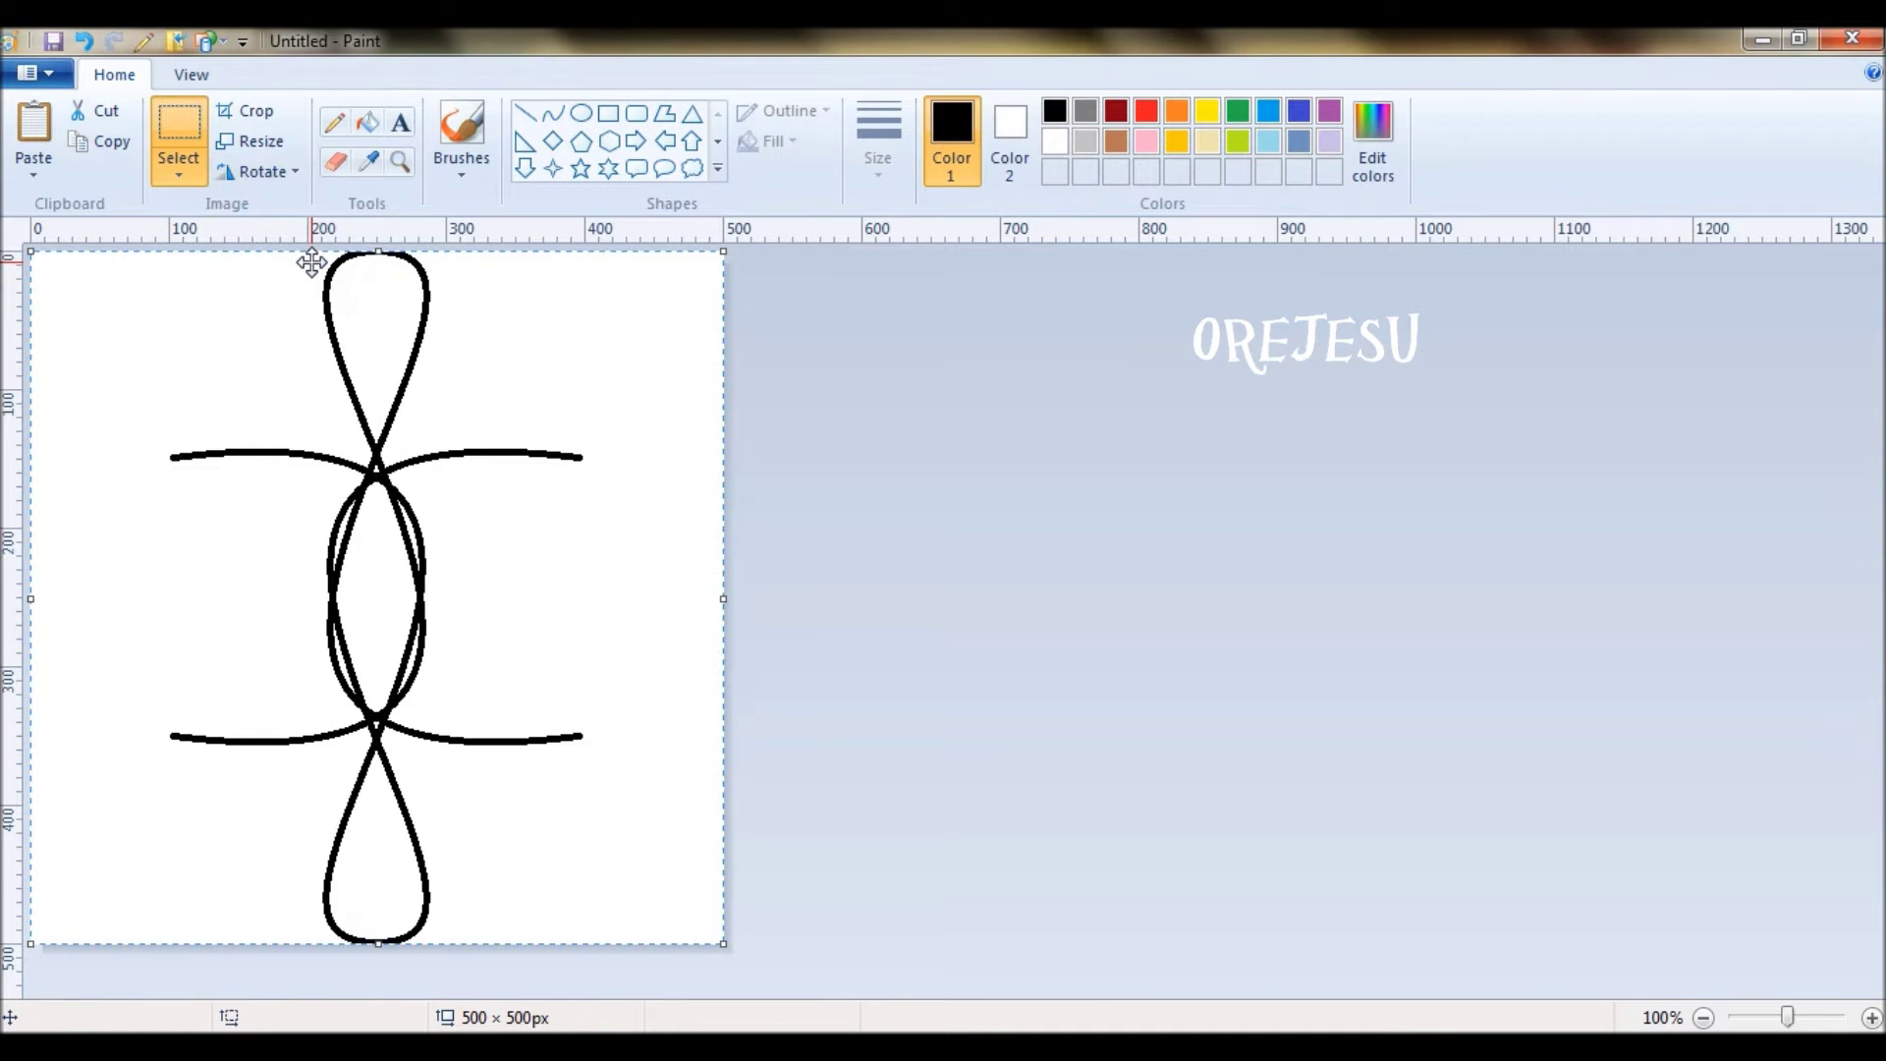
{"action": "left_click", "coordinate": [1246, 576]}
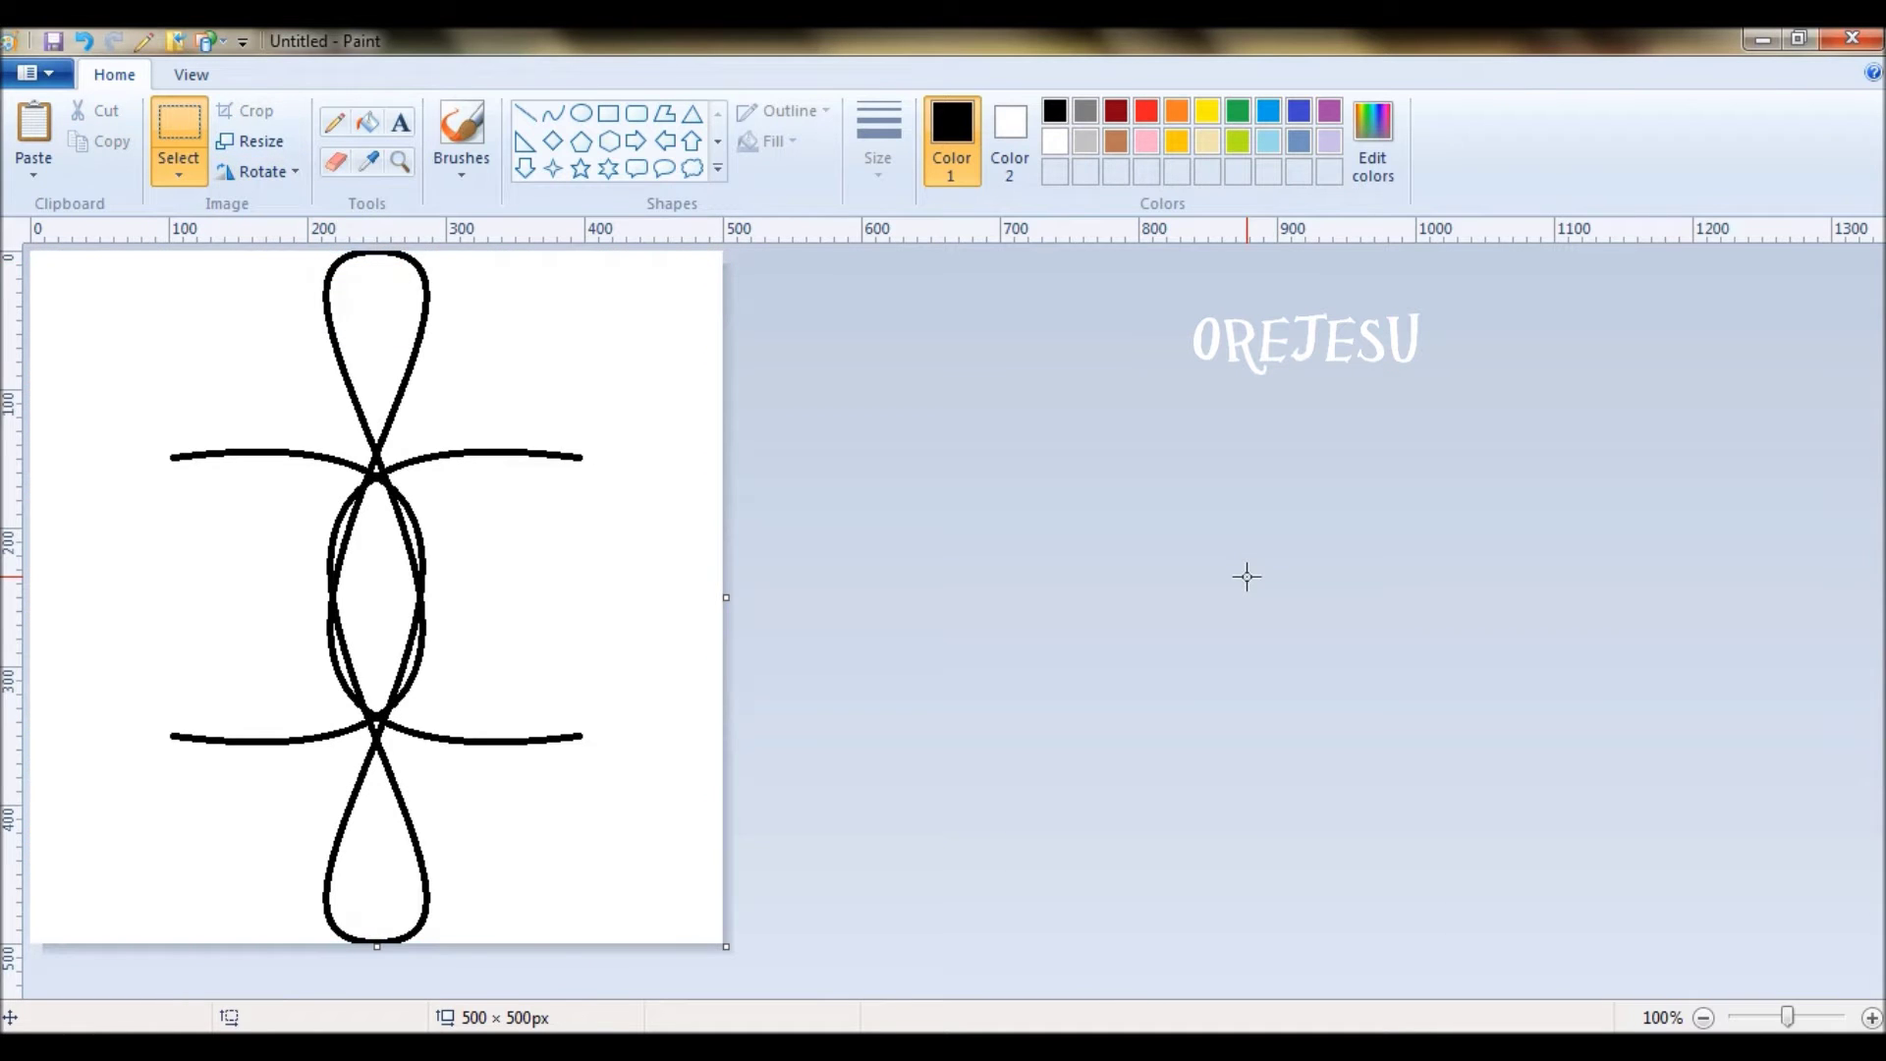
Overlay a transparent copy of the vertical loop figure and rotate the copy 90° right to form a cross
{"action": "key", "text": "ctrl+a"}
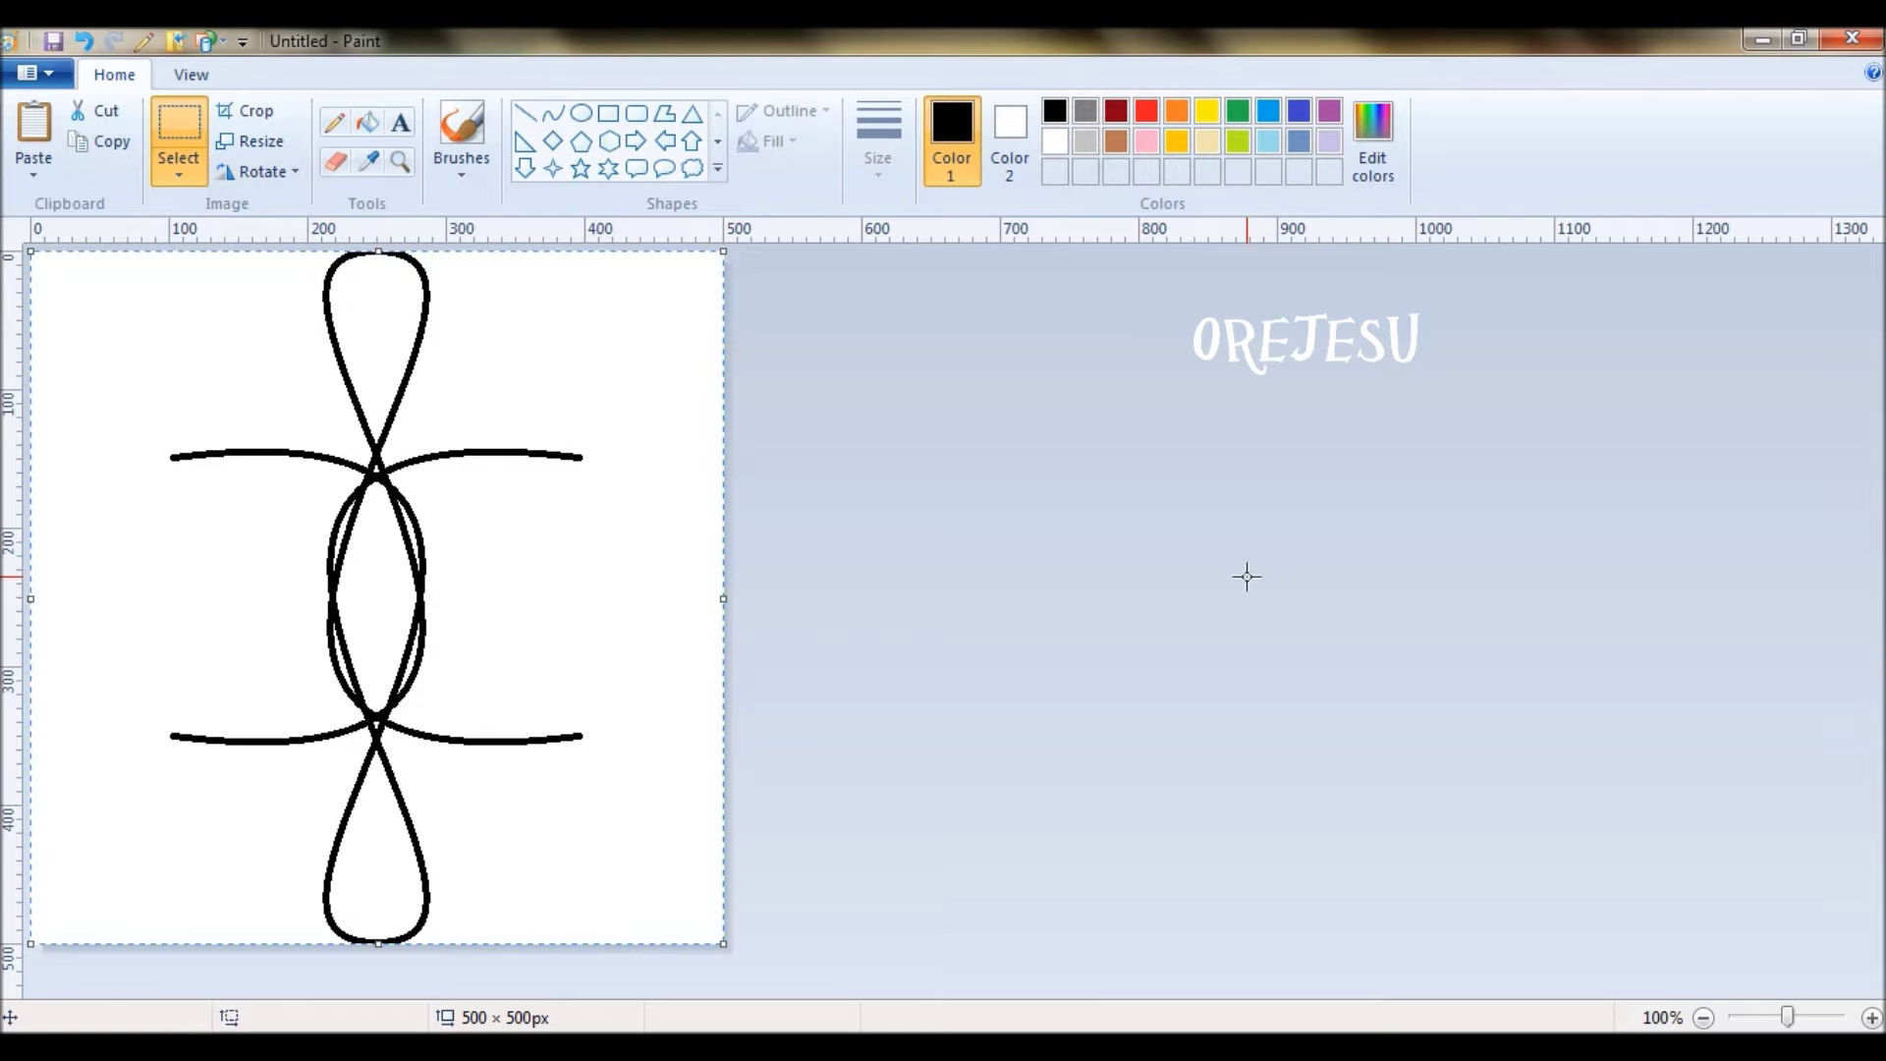
{"action": "left_click", "coordinate": [300, 174]}
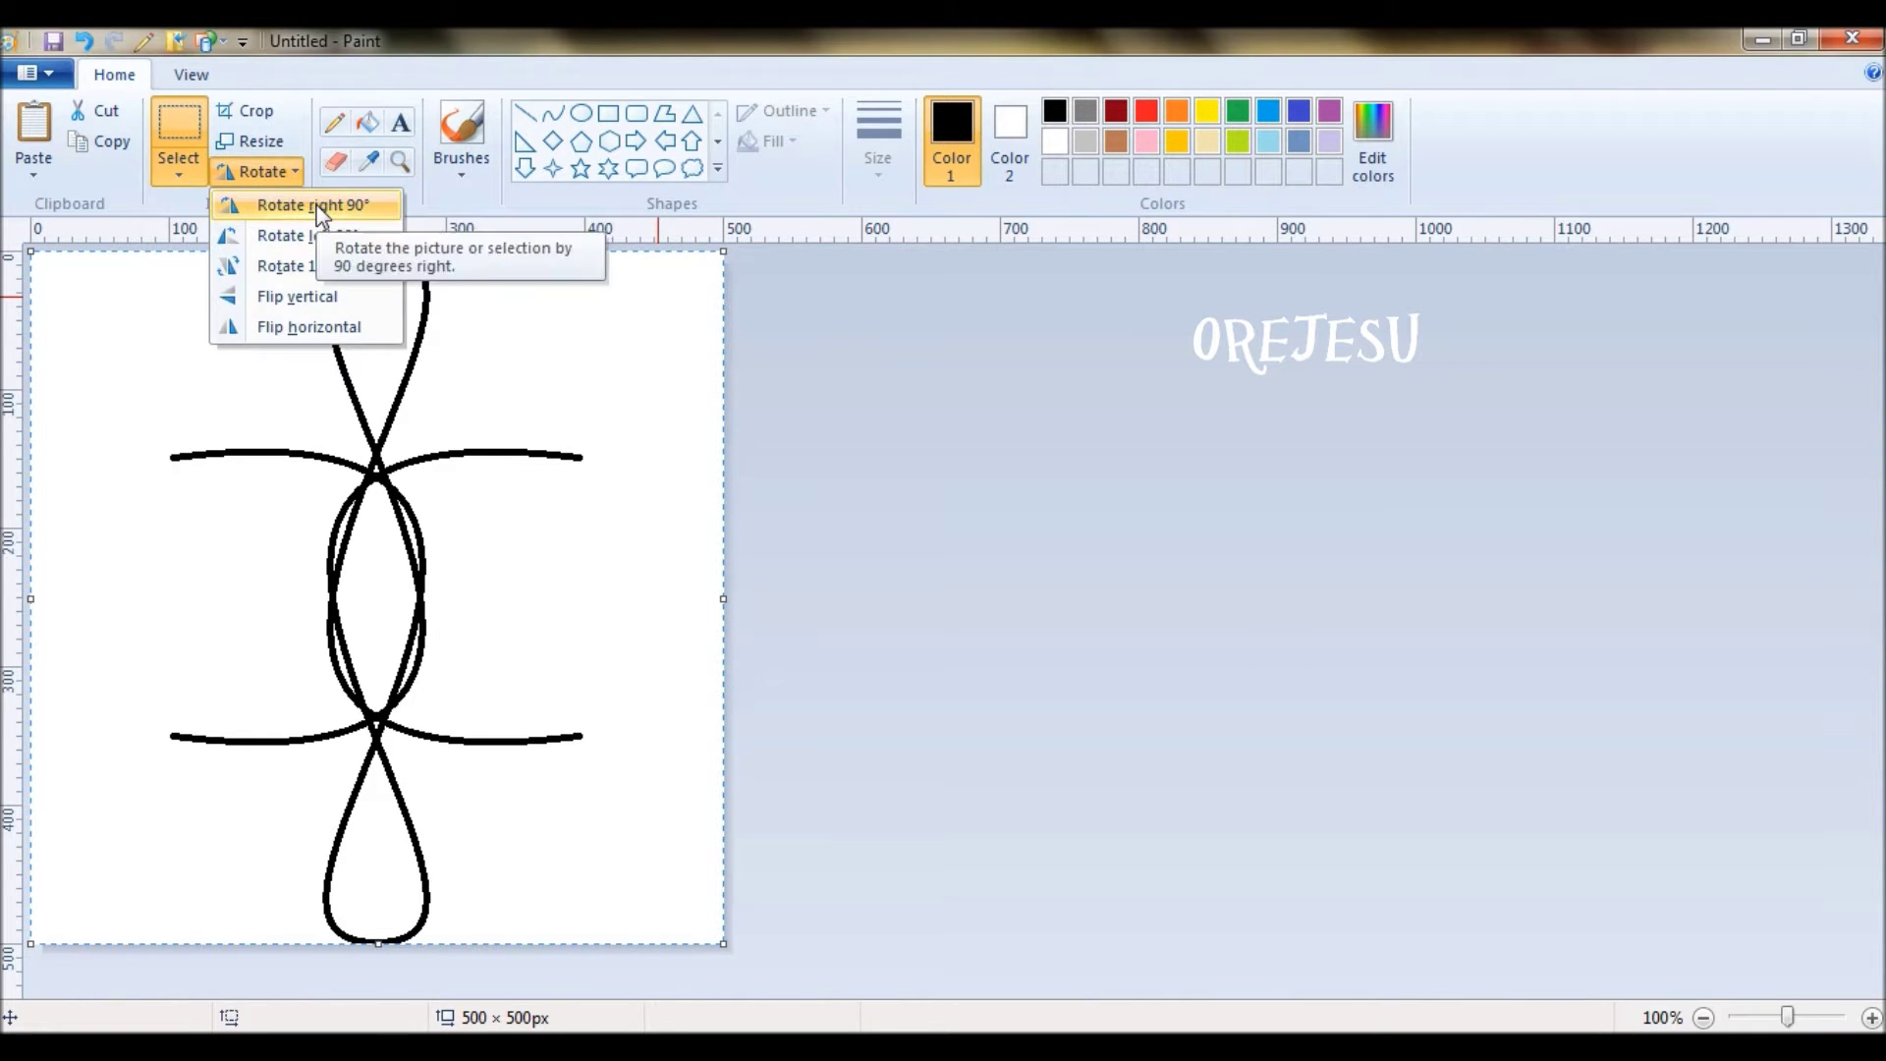
{"action": "left_click", "coordinate": [276, 204]}
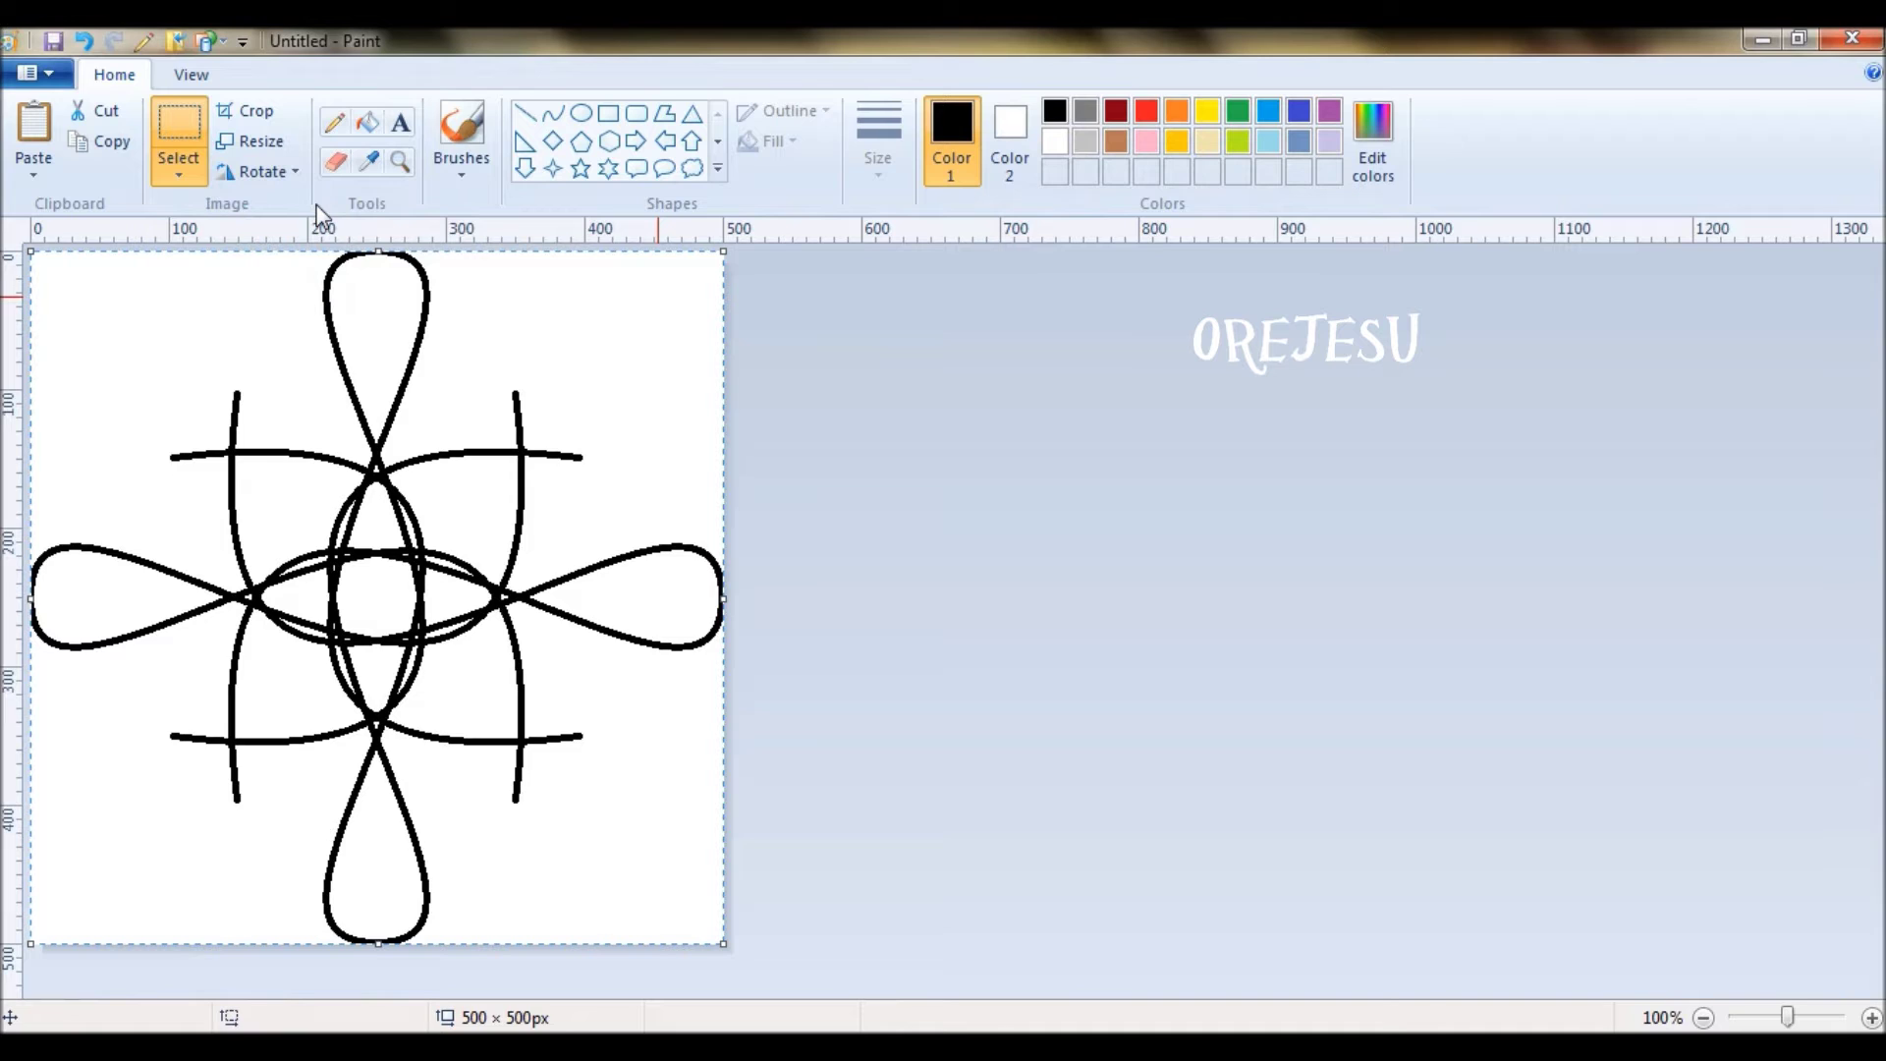
Draw straight black lines joining the upper pairs of loose curve ends to the canvas's upper-right and upper-left corners
{"action": "left_click", "coordinate": [535, 116]}
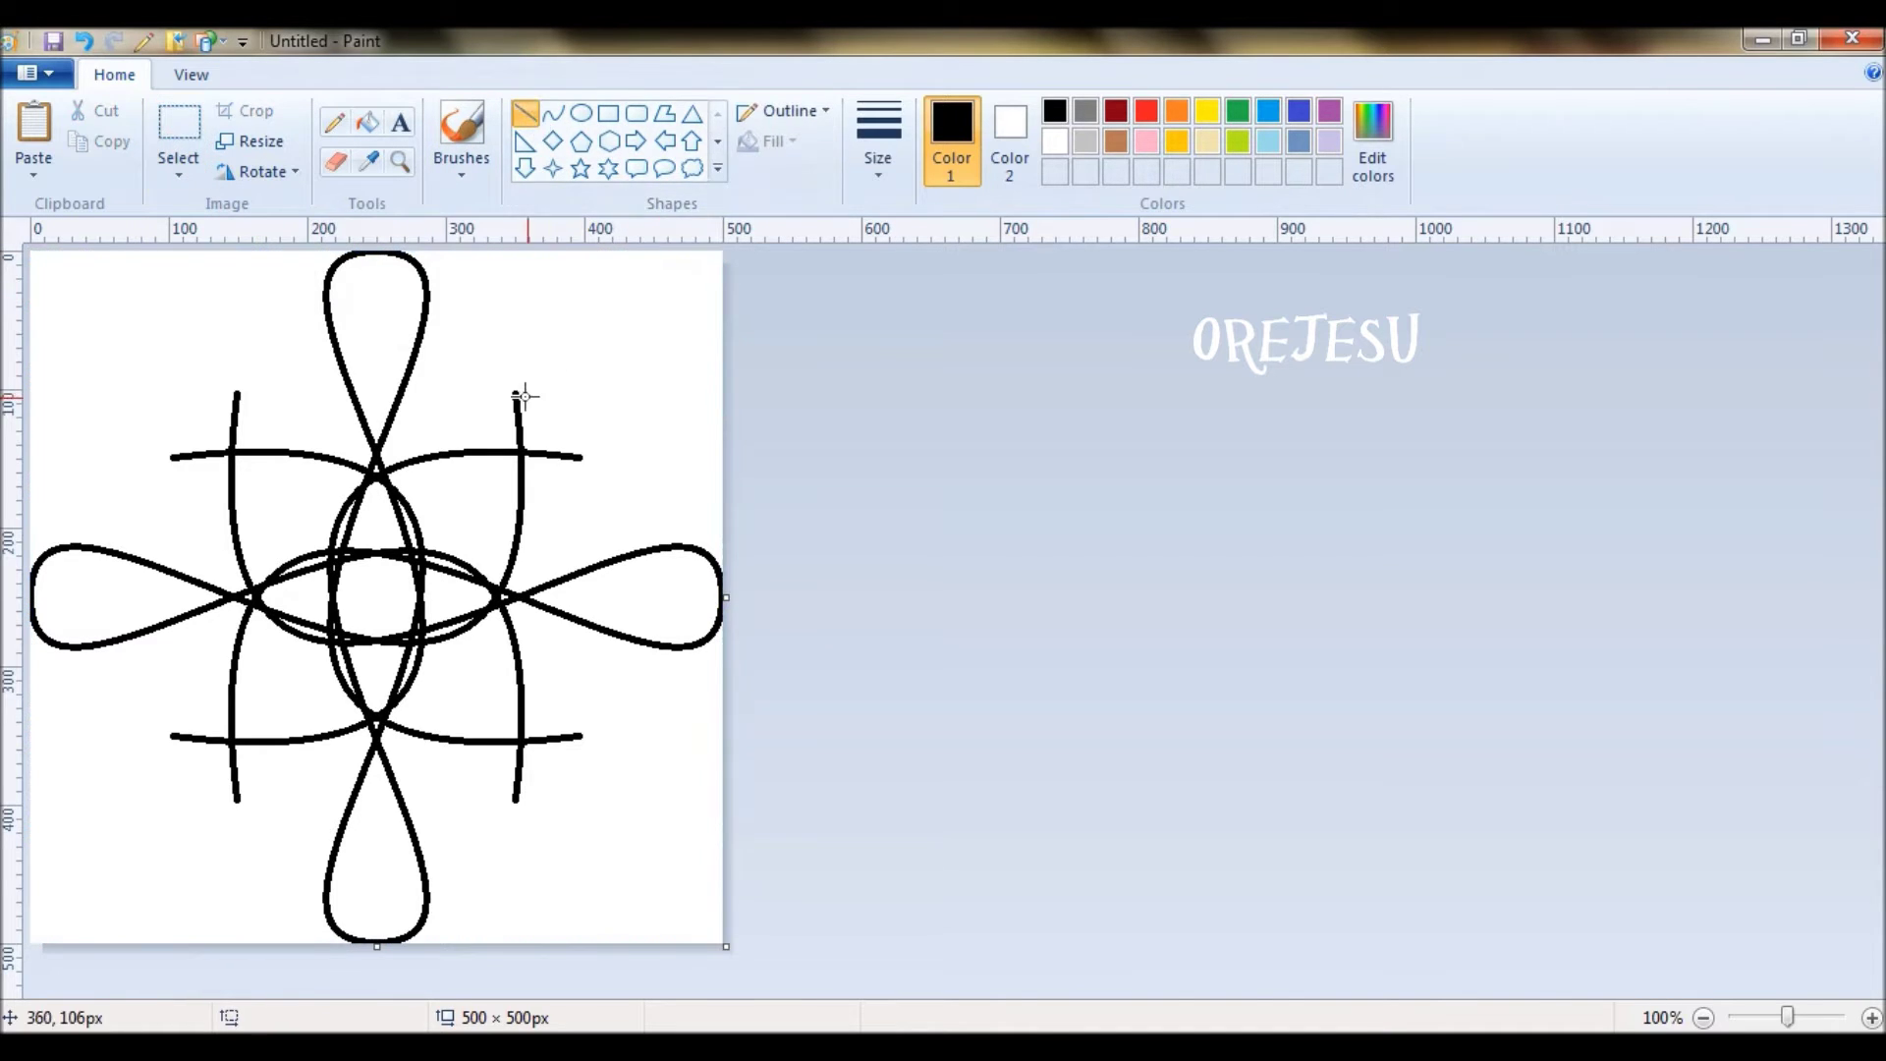
{"action": "left_click_drag", "start_coordinate": [516, 394], "coordinate": [749, 232]}
{"action": "left_click", "coordinate": [995, 296]}
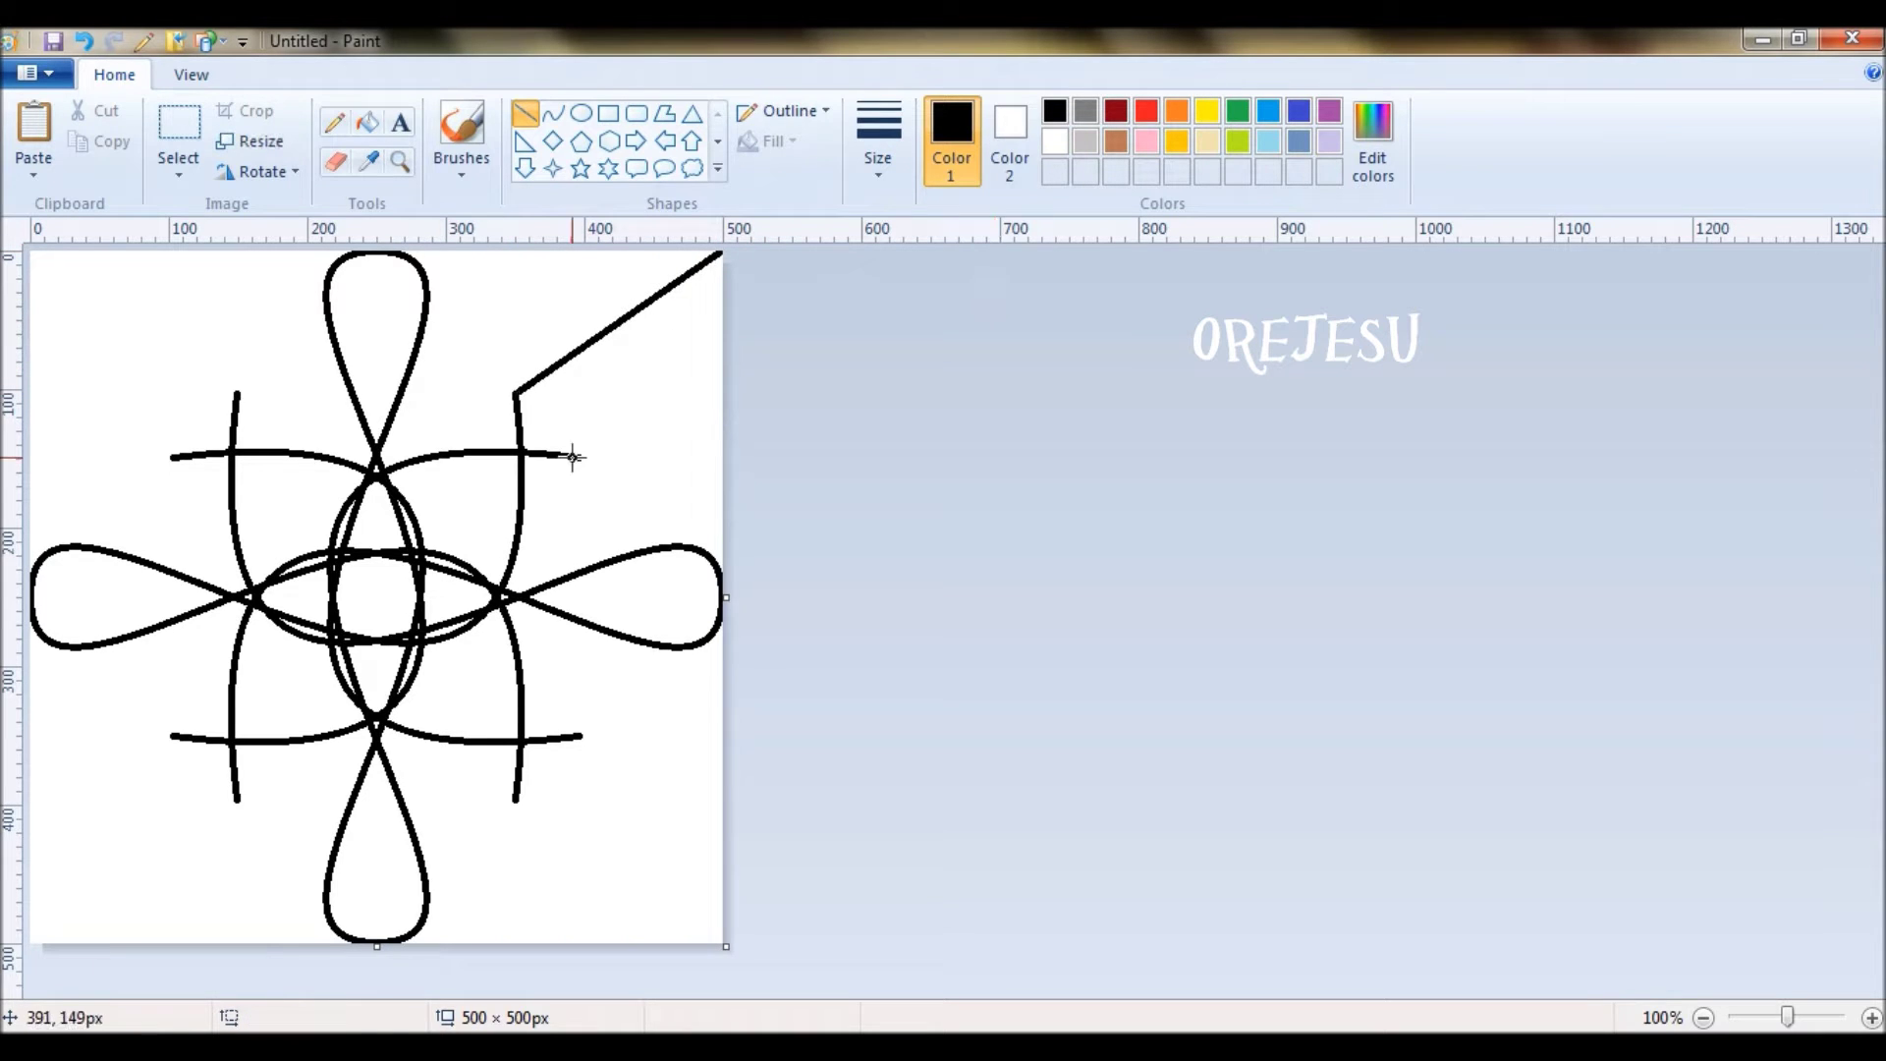
{"action": "left_click_drag", "start_coordinate": [578, 457], "coordinate": [723, 252]}
{"action": "left_click", "coordinate": [892, 309]}
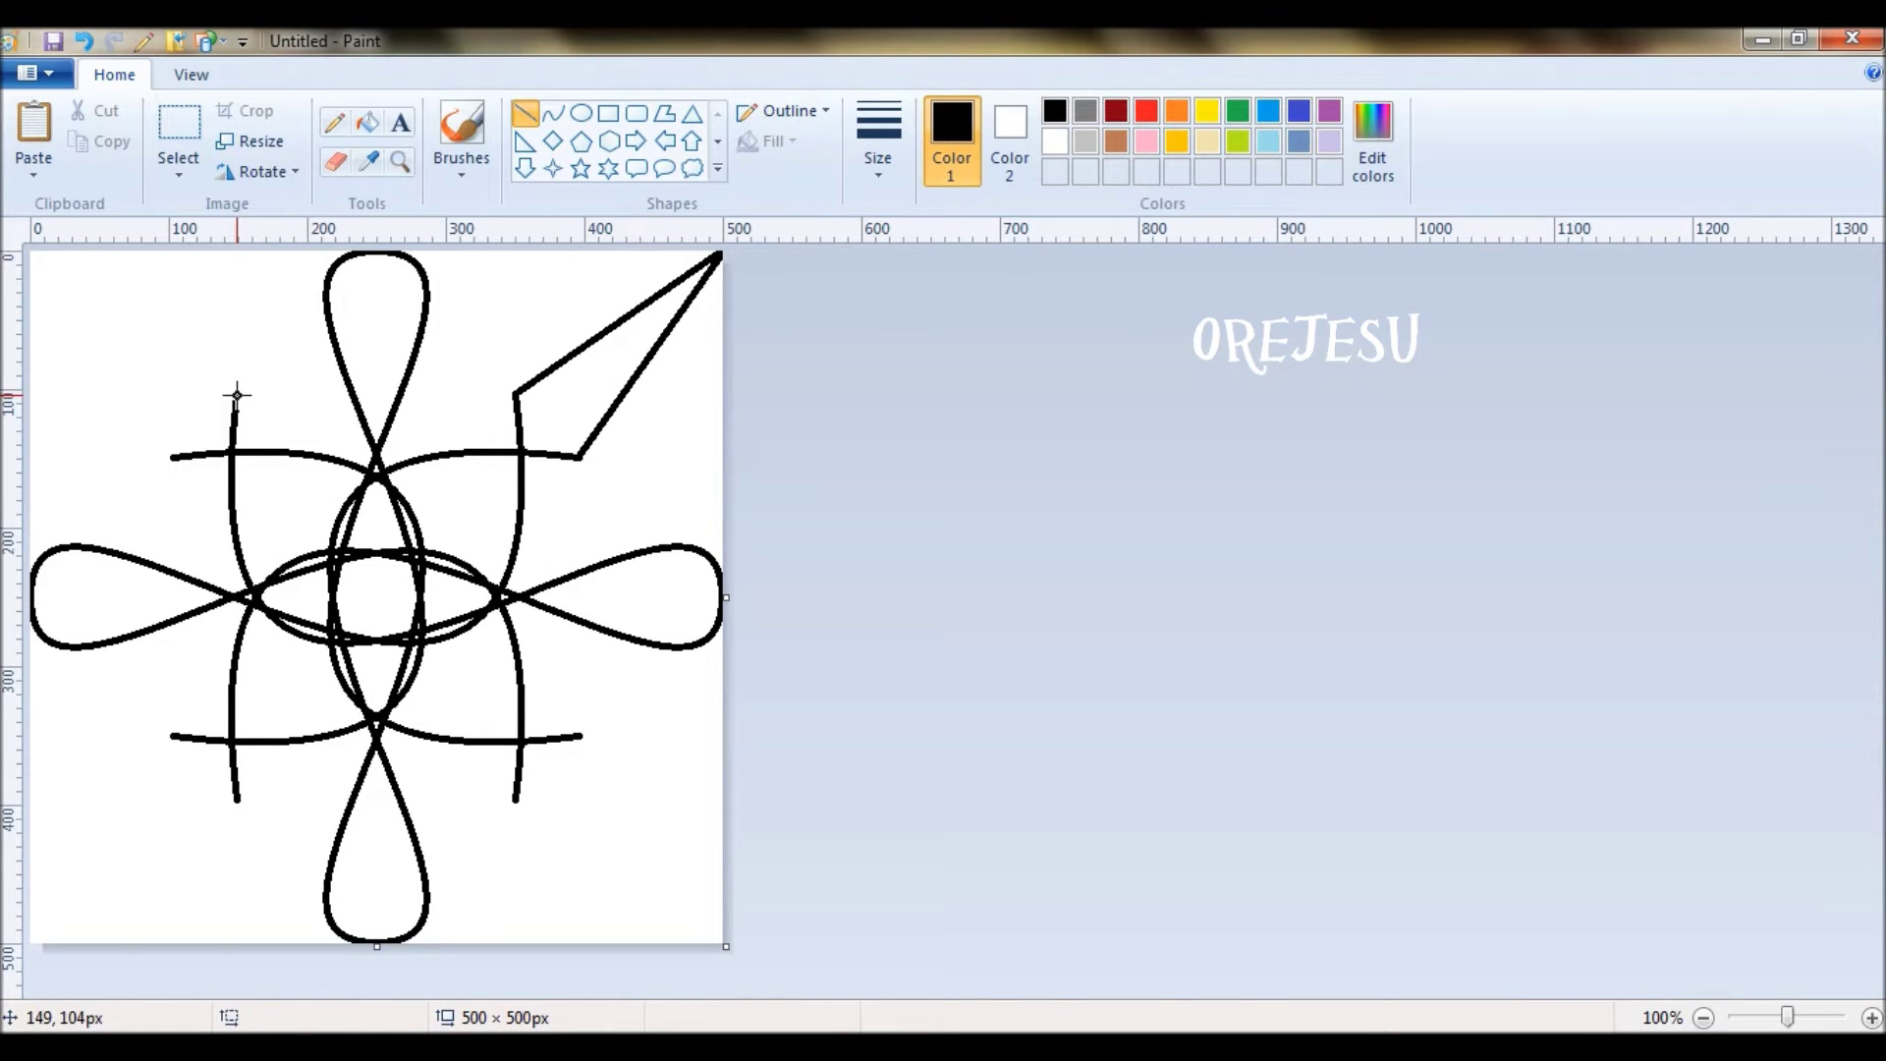
{"action": "left_click_drag", "start_coordinate": [236, 395], "coordinate": [8, 236]}
{"action": "left_click", "coordinate": [379, 320]}
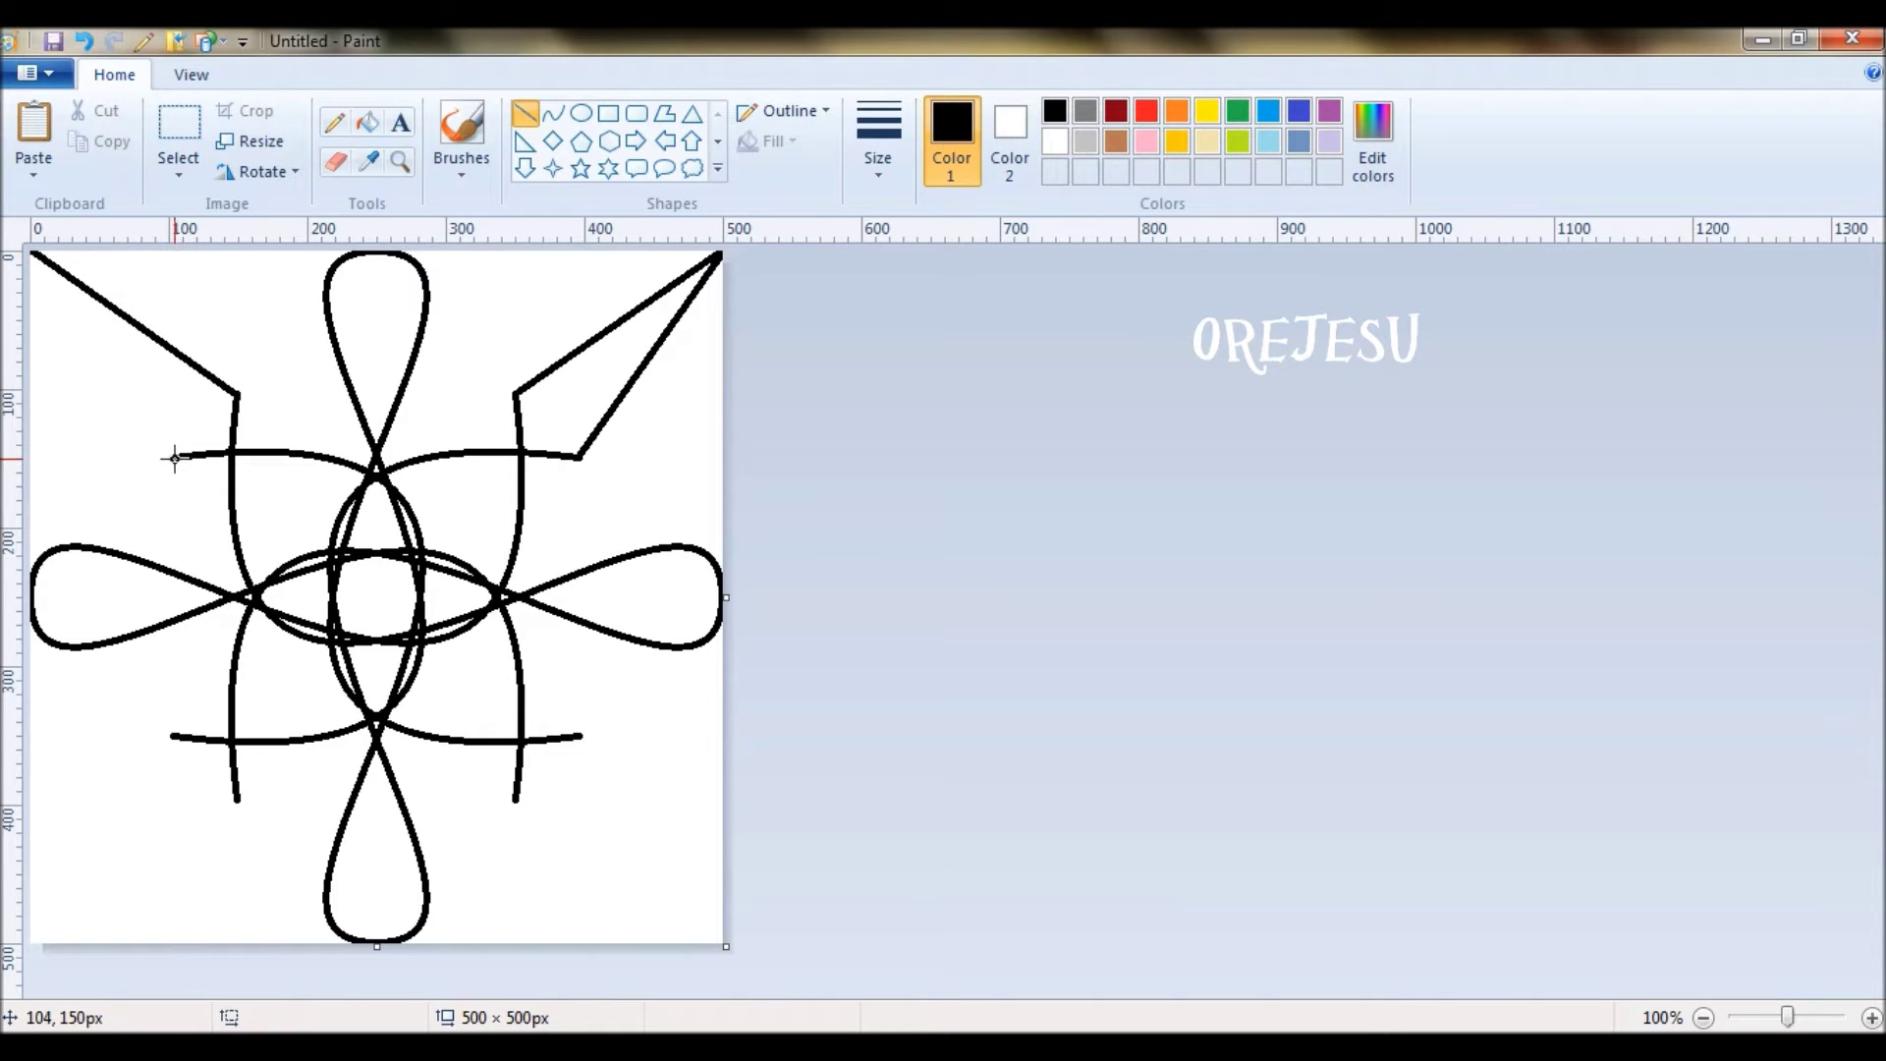
{"action": "left_click_drag", "start_coordinate": [173, 457], "coordinate": [34, 254]}
{"action": "left_click", "coordinate": [295, 267]}
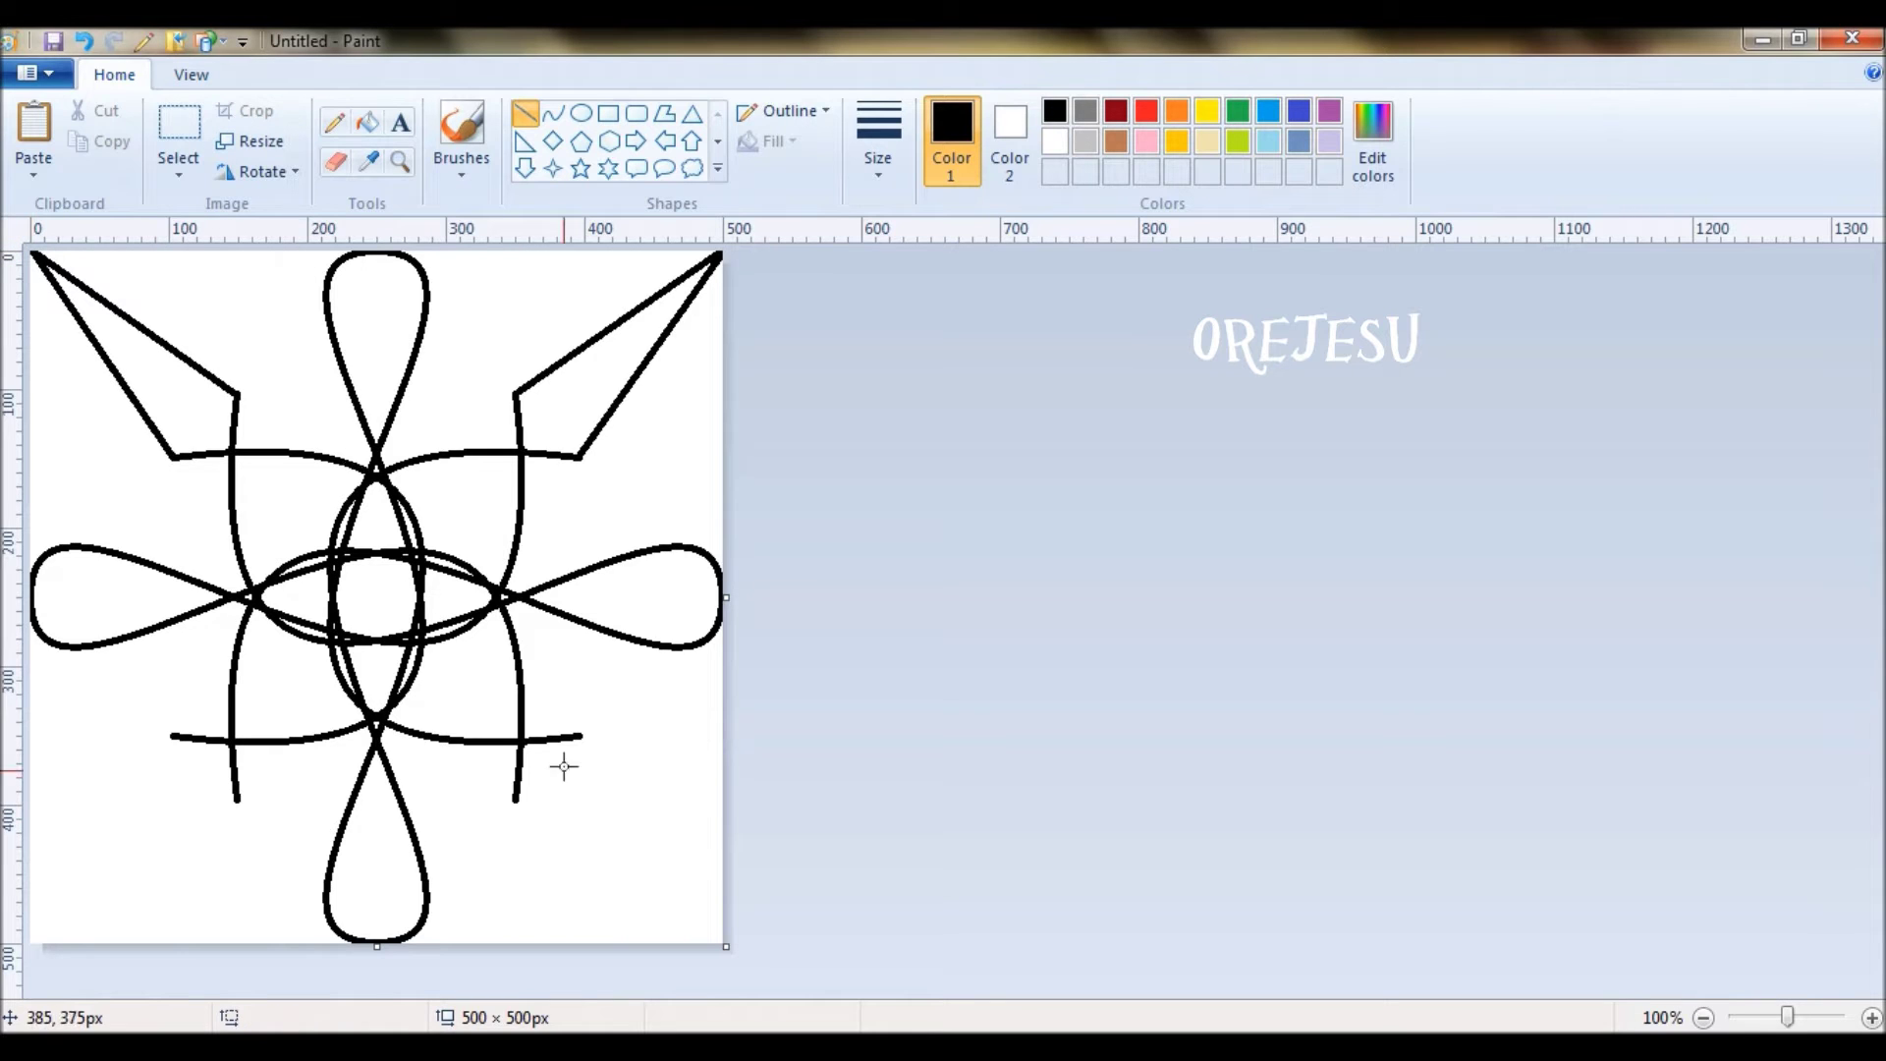
Draw straight black lines joining the lower pairs of loose curve ends to the canvas's lower-right and lower-left corners
{"action": "mouse_move", "coordinate": [580, 736]}
{"action": "left_mouse_down"}
{"action": "mouse_move", "coordinate": [777, 1027]}
{"action": "mouse_move", "coordinate": [758, 994]}
{"action": "left_mouse_up"}
{"action": "left_click", "coordinate": [808, 774]}
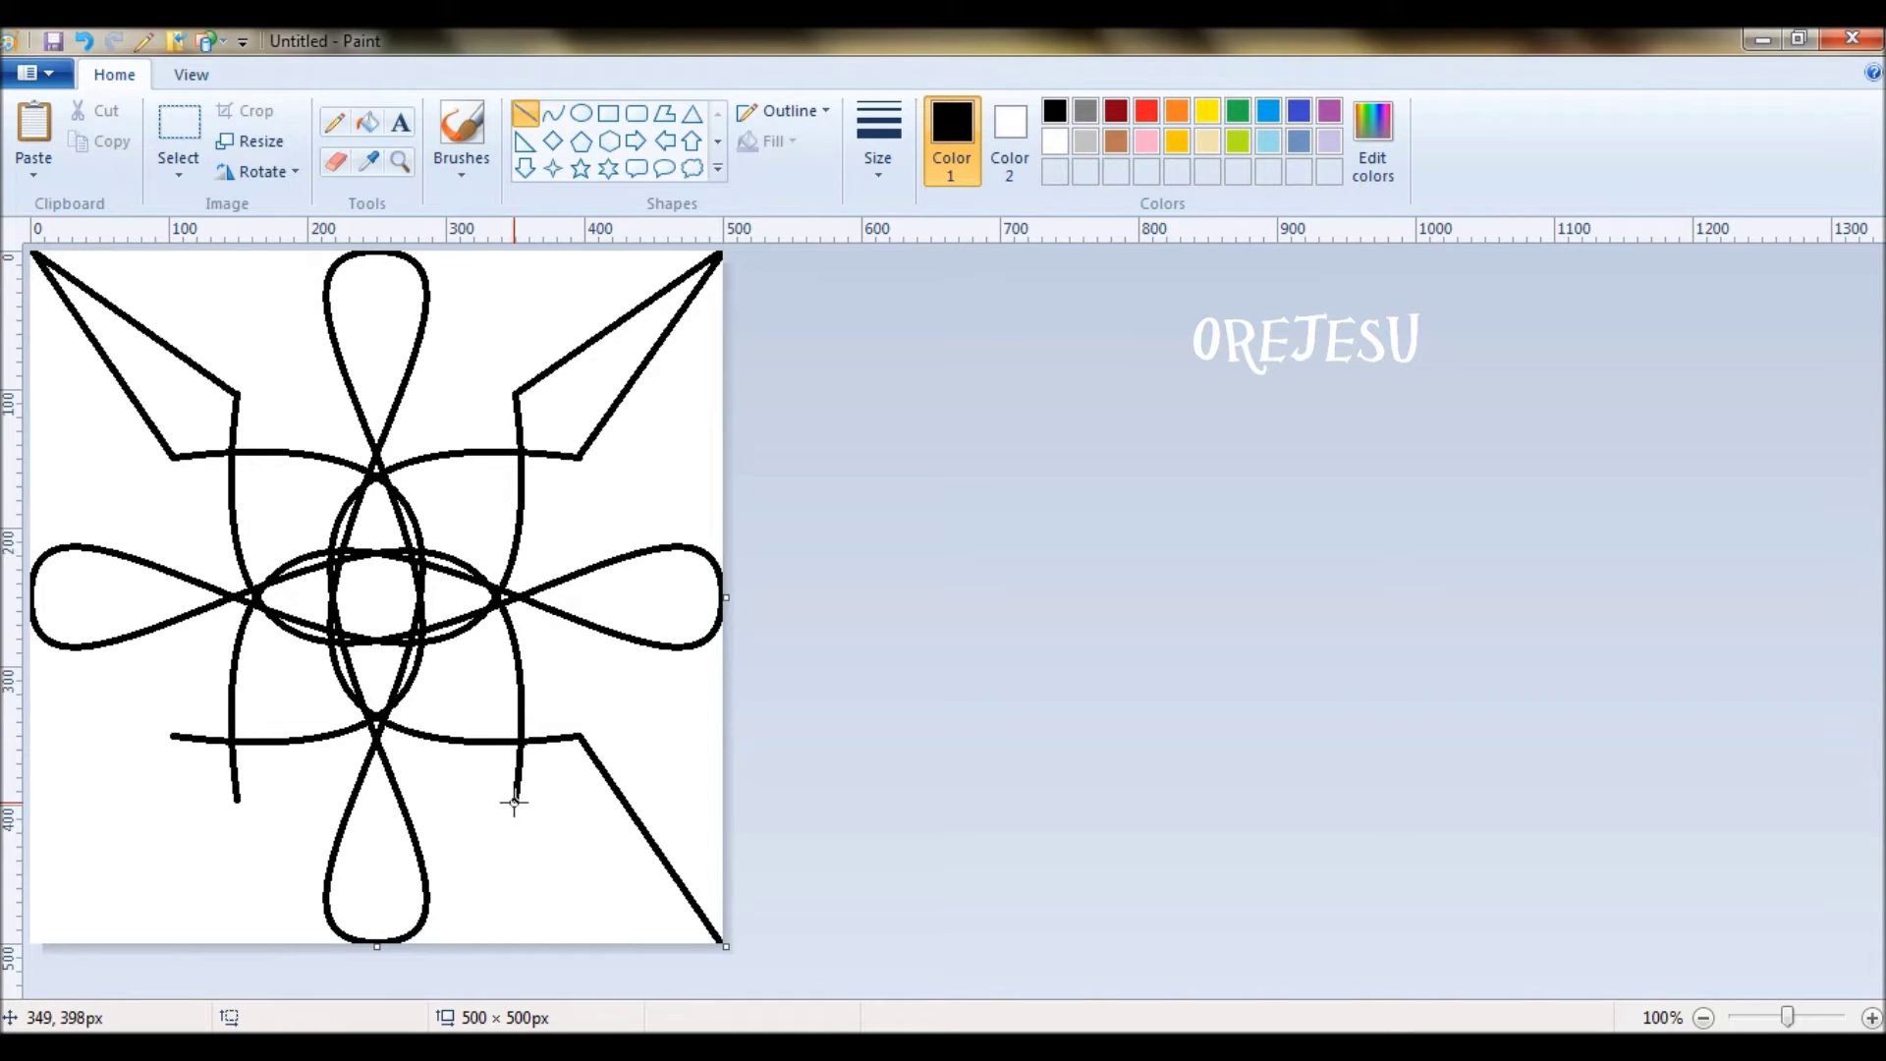
{"action": "mouse_move", "coordinate": [513, 801]}
{"action": "left_mouse_down"}
{"action": "mouse_move", "coordinate": [716, 903]}
{"action": "mouse_move", "coordinate": [727, 954]}
{"action": "left_mouse_up"}
{"action": "left_click", "coordinate": [970, 821]}
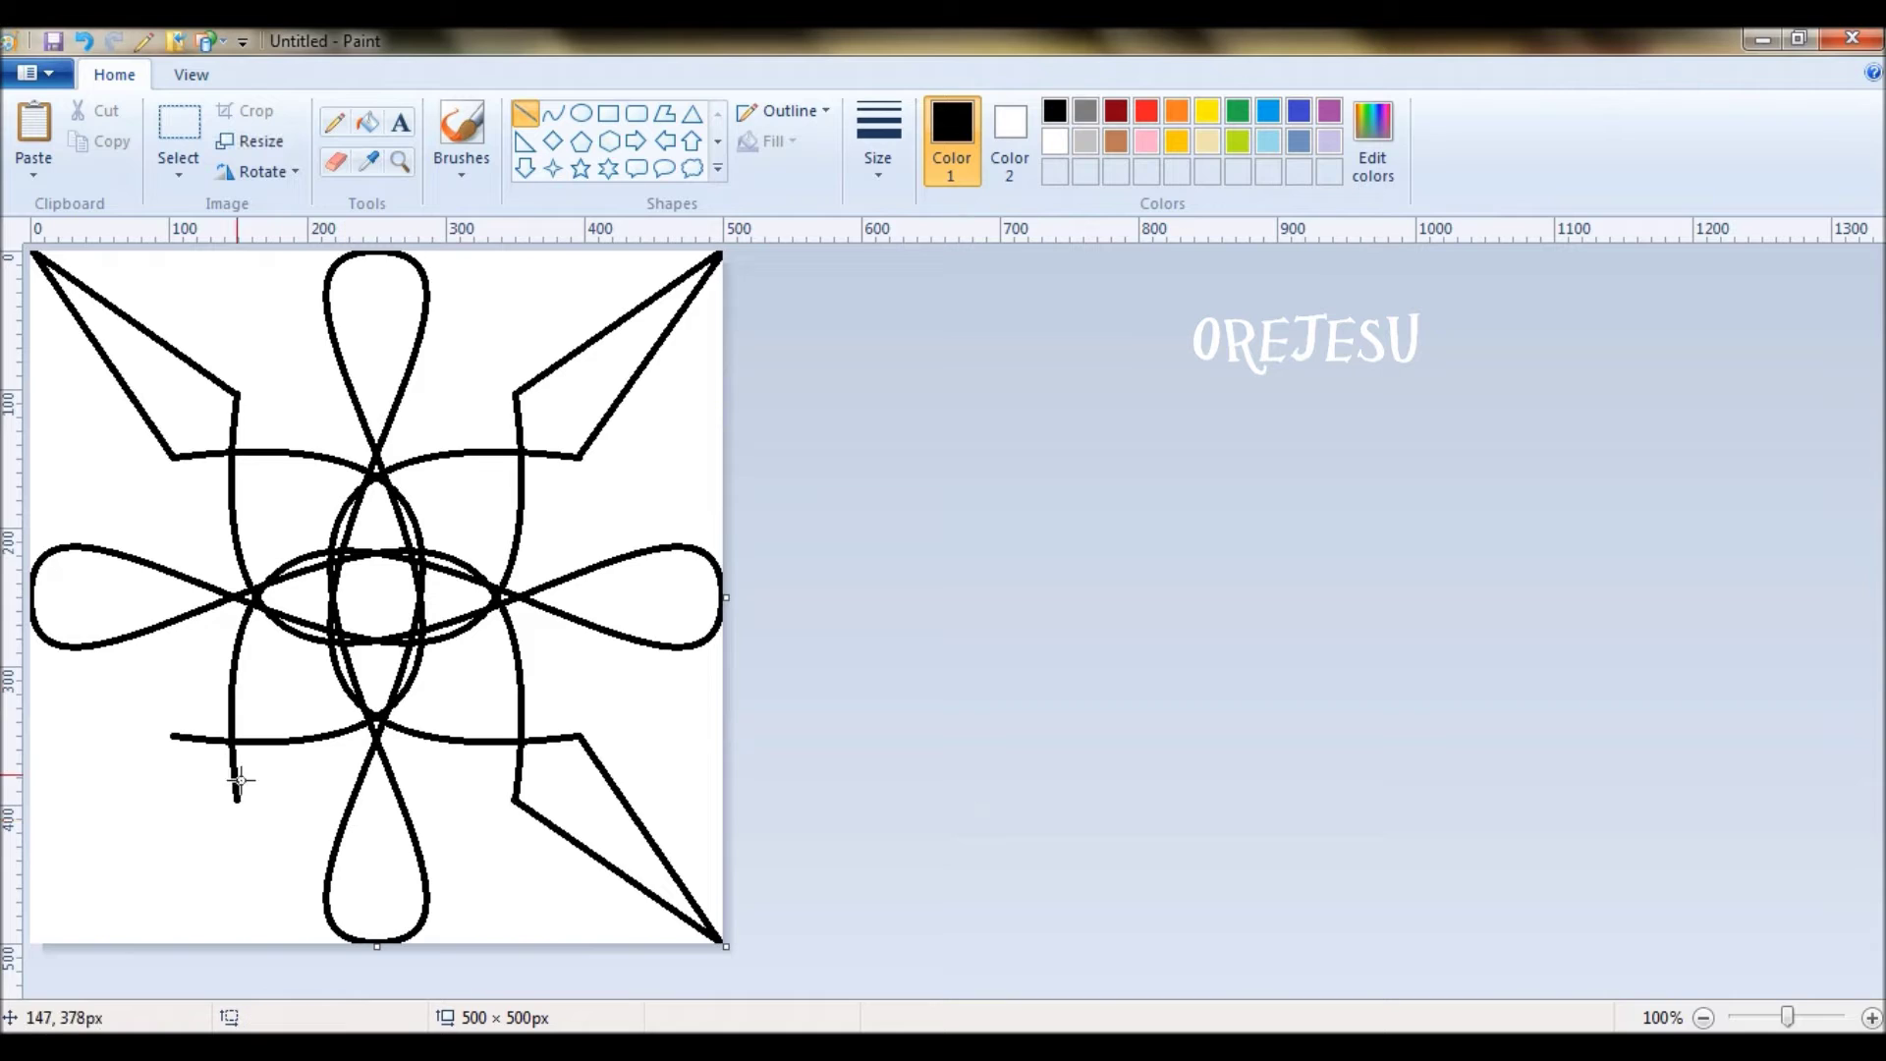
{"action": "left_click_drag", "start_coordinate": [236, 798], "coordinate": [12, 965]}
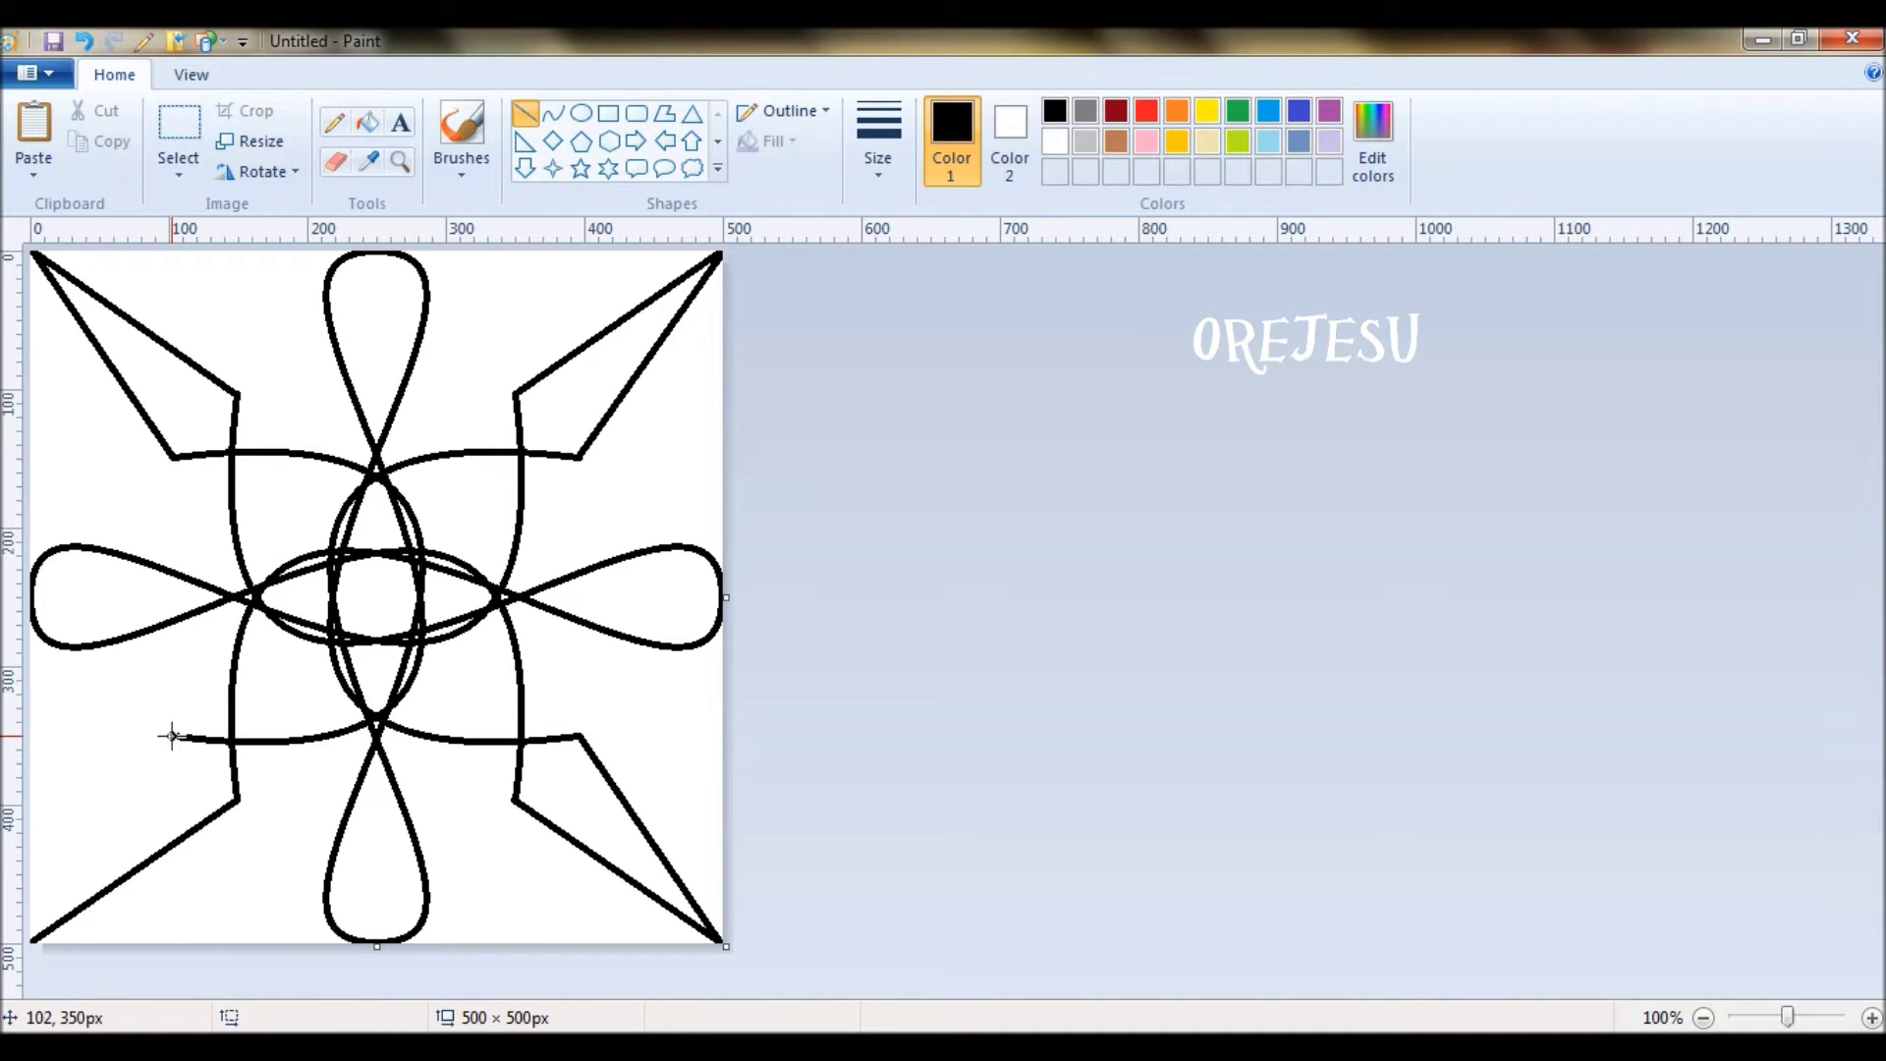
{"action": "left_click_drag", "start_coordinate": [172, 736], "coordinate": [12, 974]}
{"action": "left_click", "coordinate": [935, 755]}
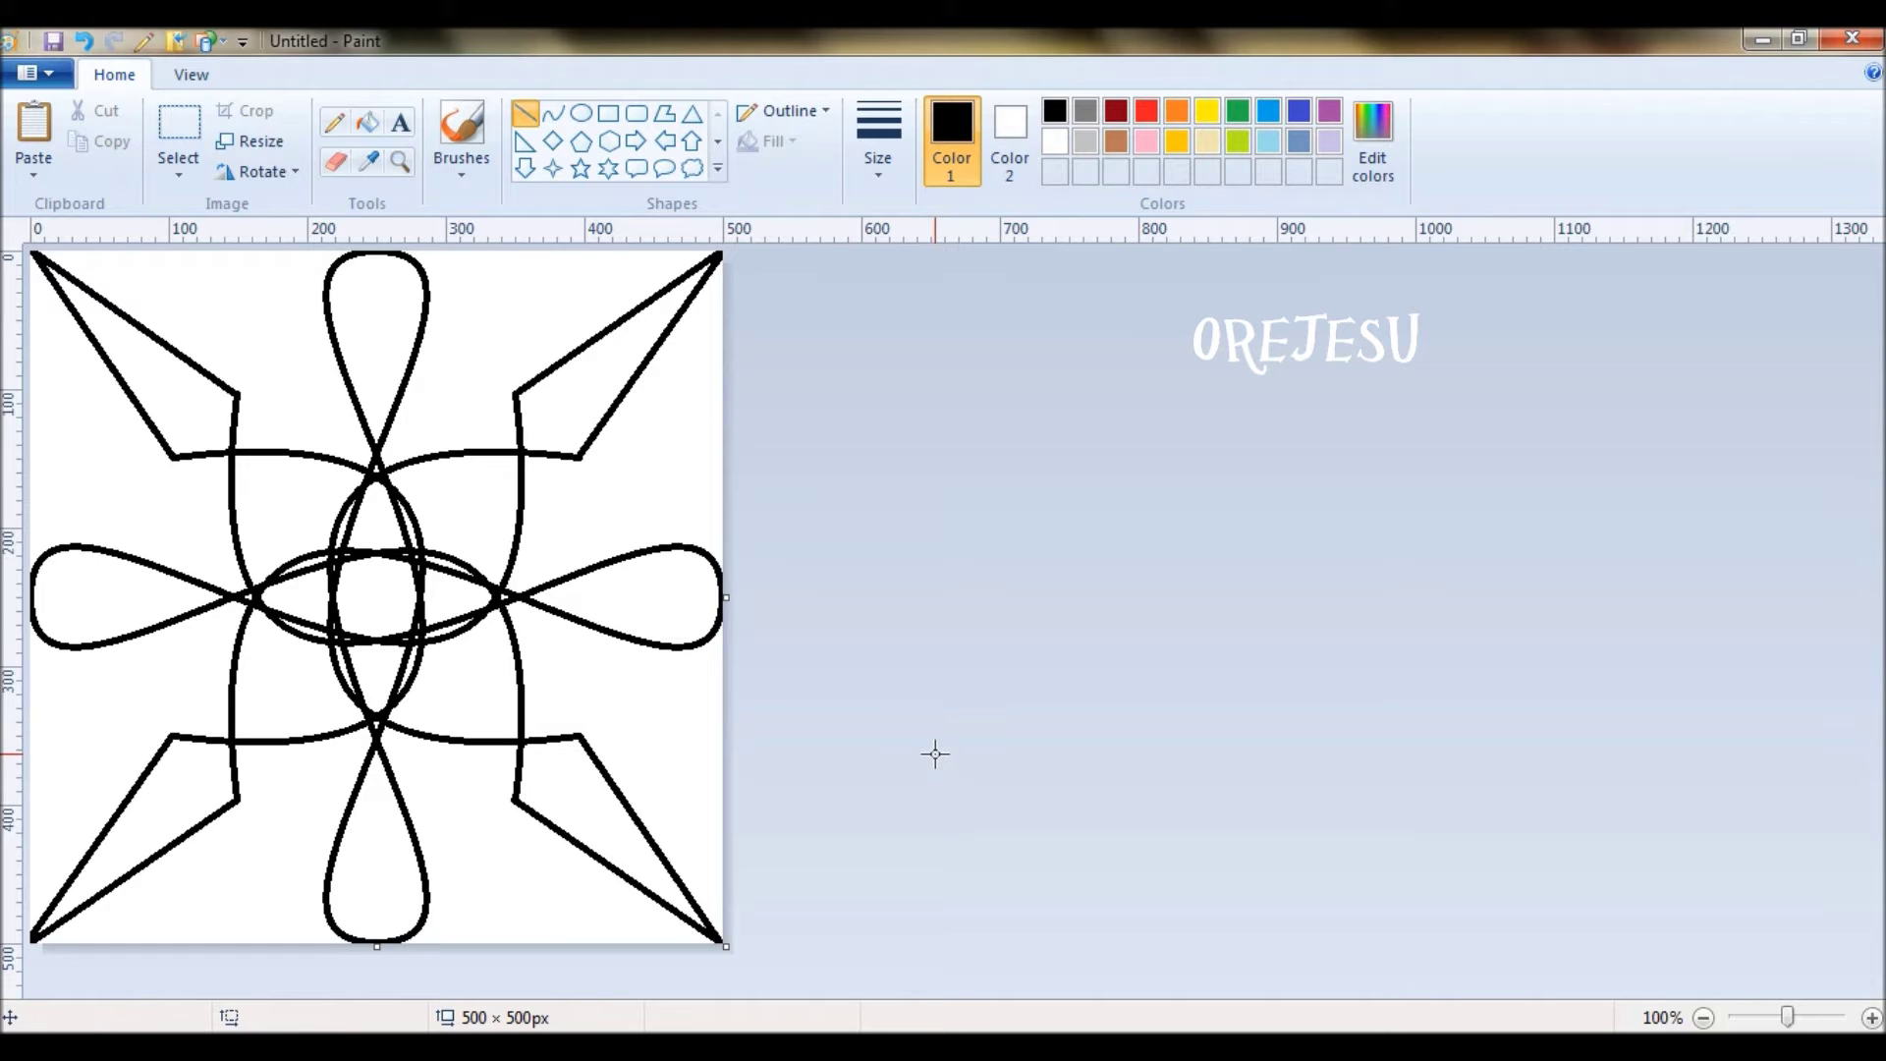
Fill the four outer teardrop loops and the four pointed corner shapes with black
{"action": "left_click", "coordinate": [367, 122]}
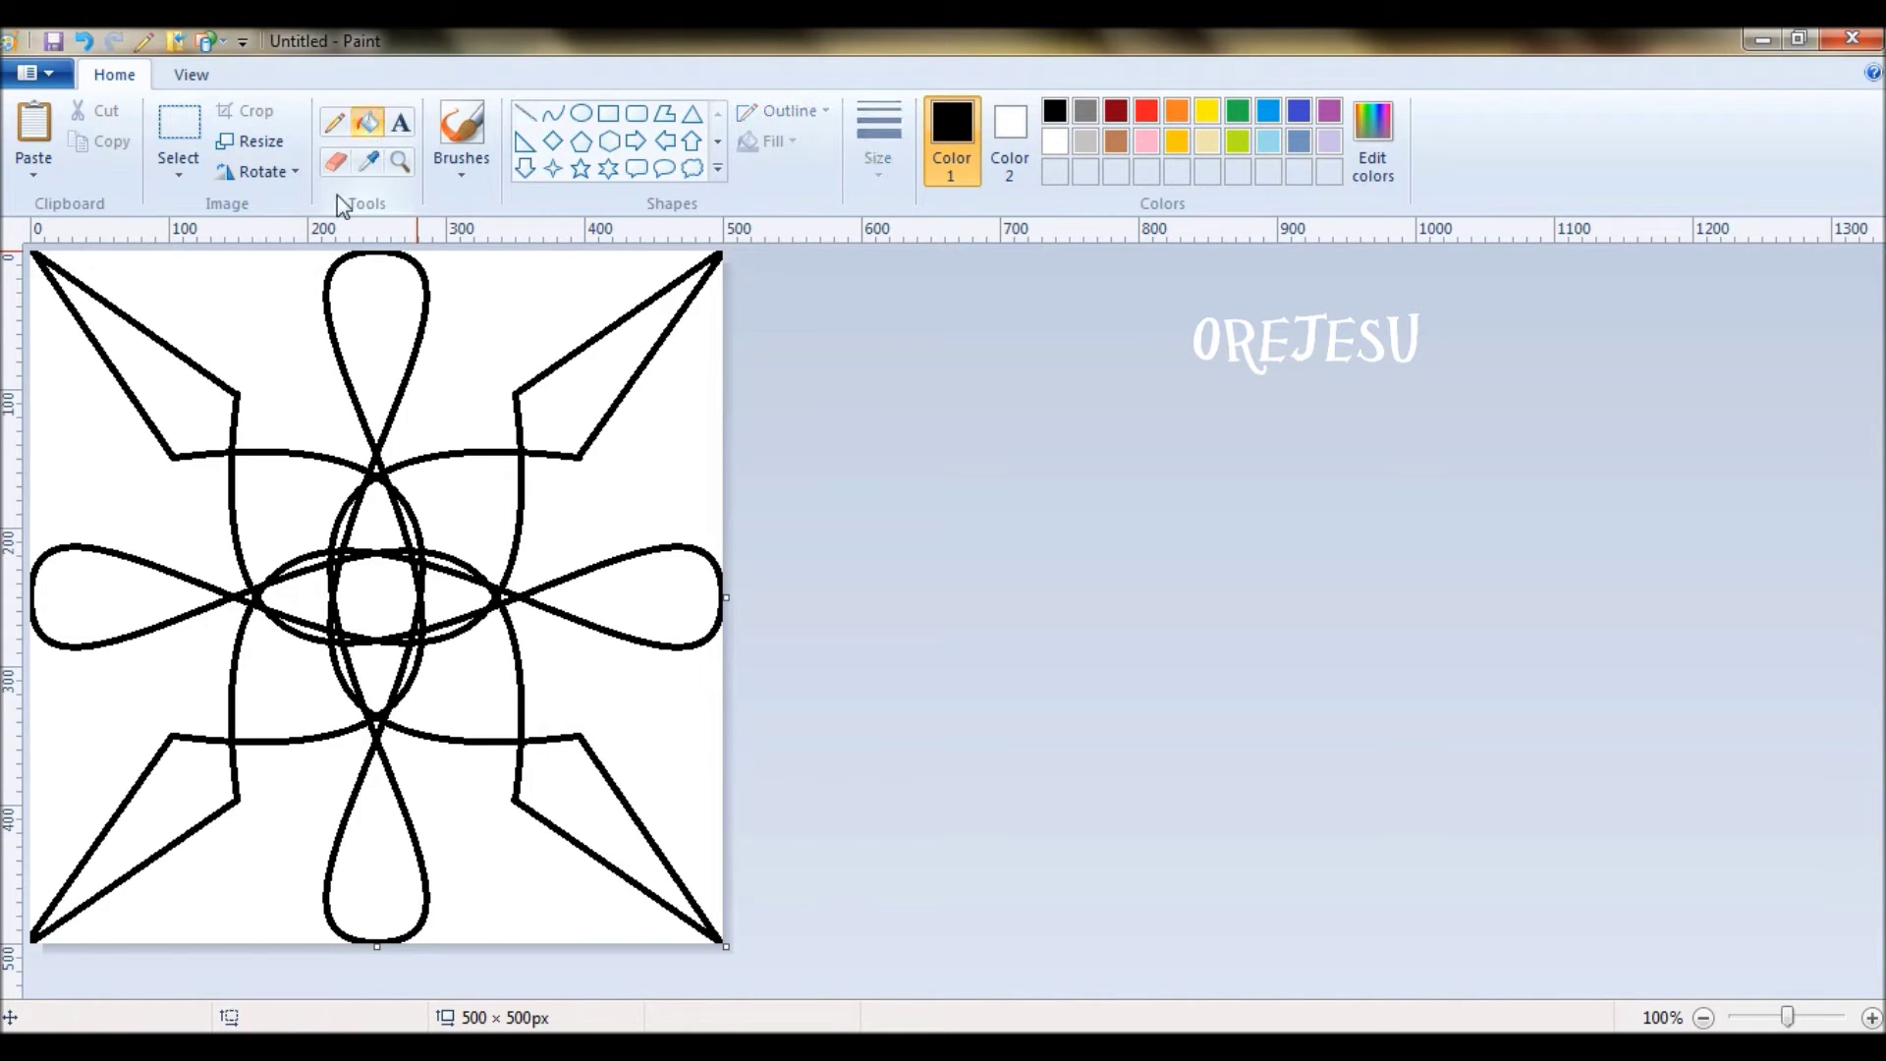
{"action": "left_click", "coordinate": [367, 341]}
{"action": "left_click", "coordinate": [172, 393]}
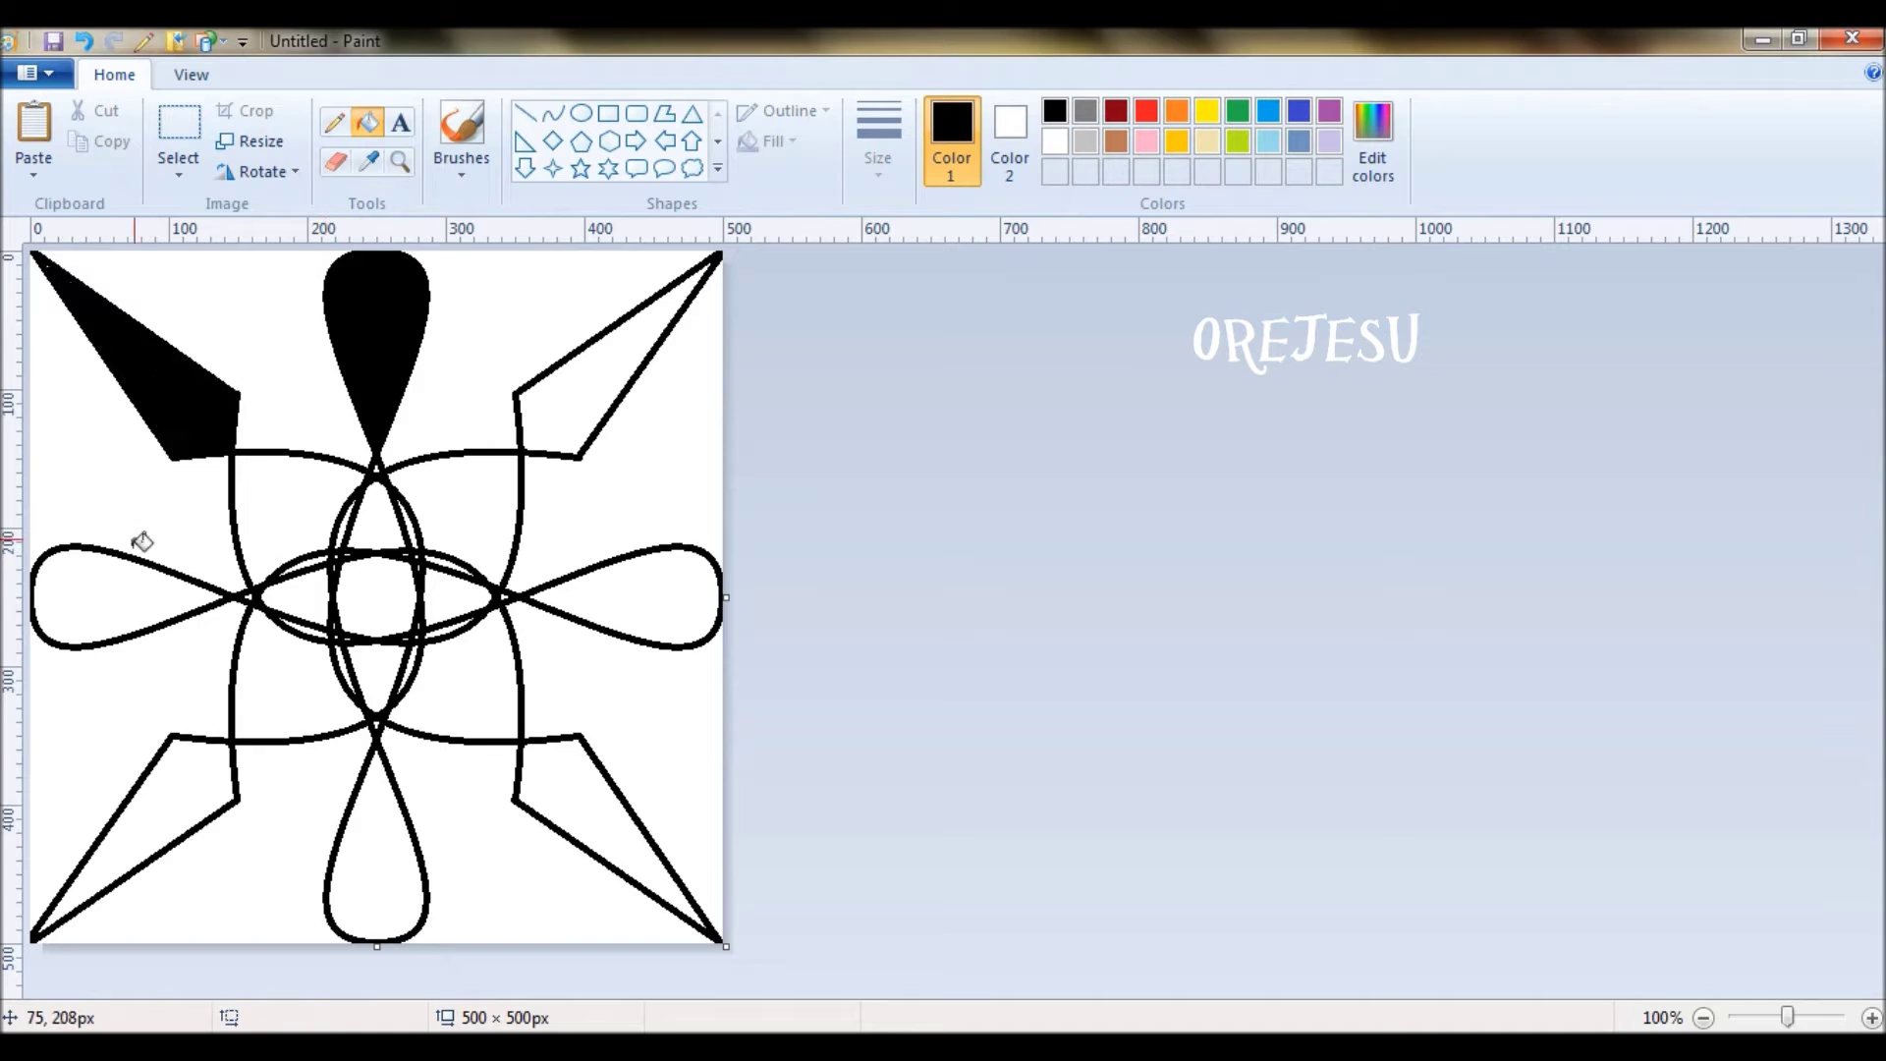
{"action": "left_click", "coordinate": [127, 584]}
{"action": "left_click", "coordinate": [187, 756]}
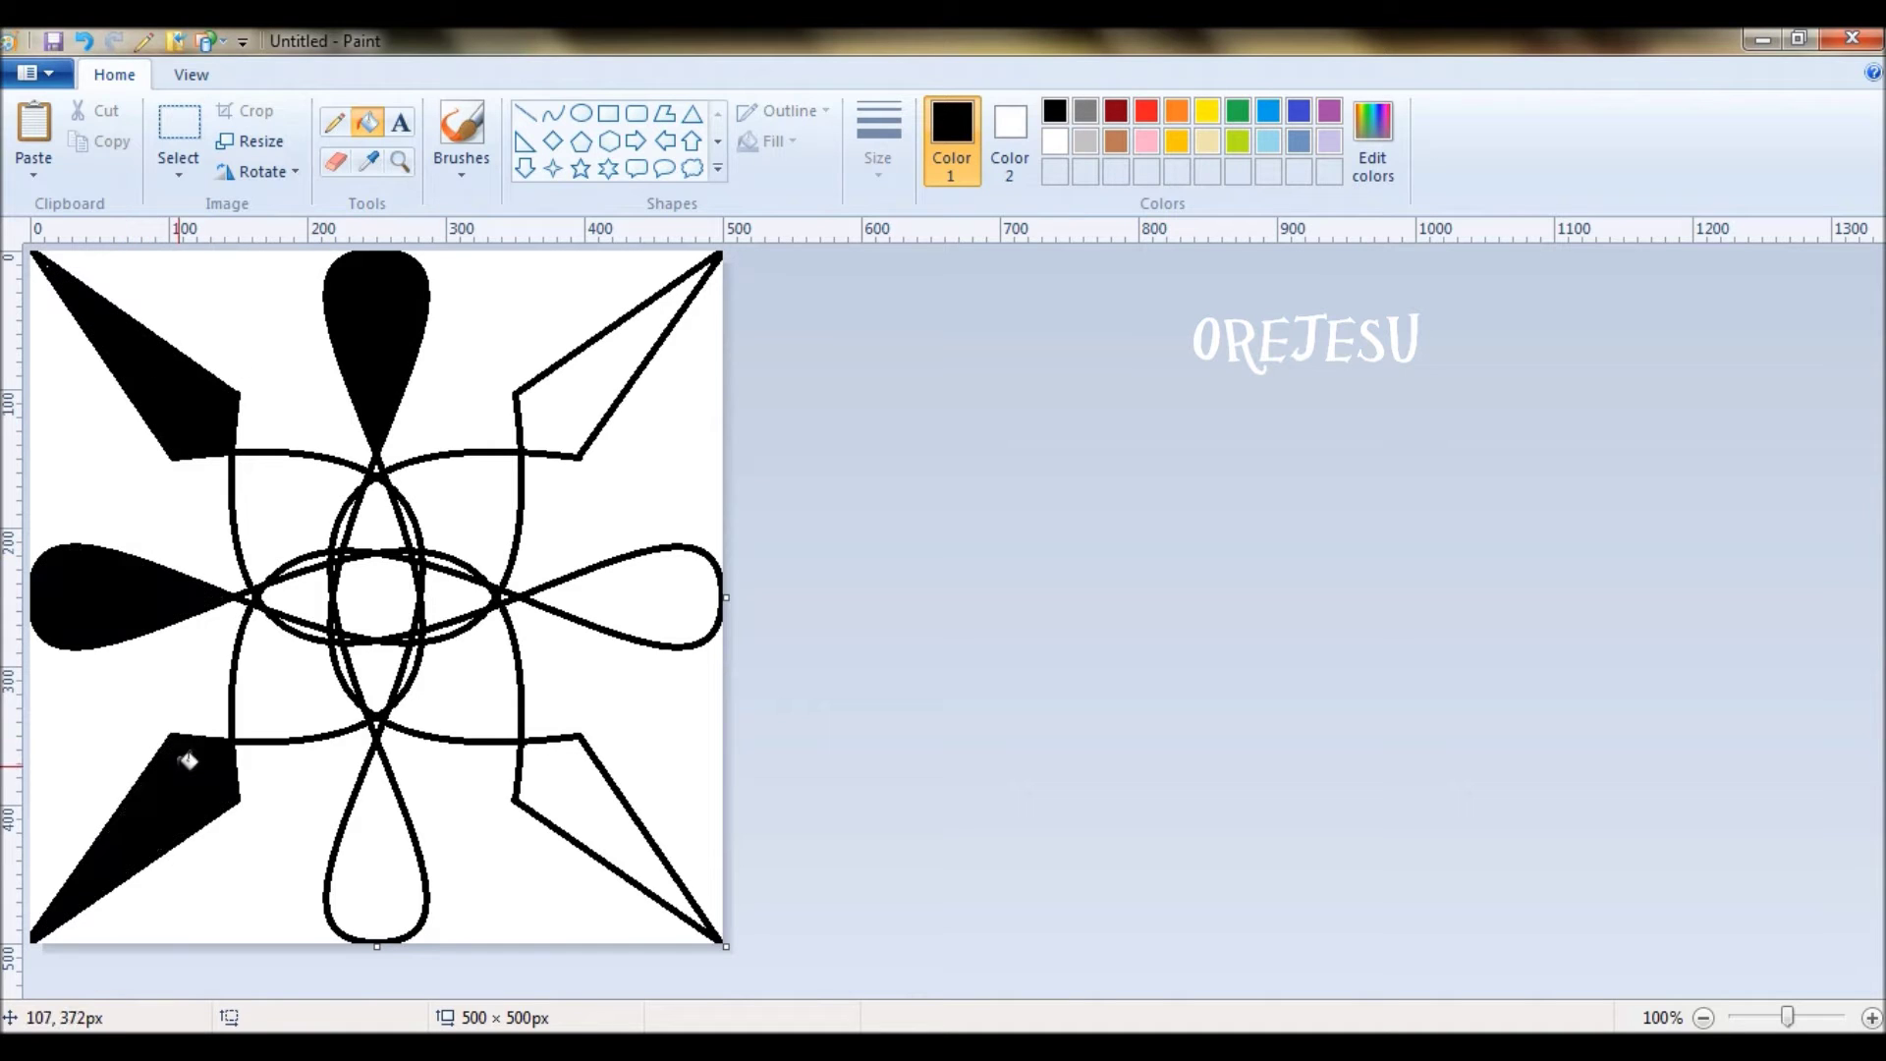
{"action": "left_click", "coordinate": [352, 835]}
{"action": "left_click", "coordinate": [575, 794]}
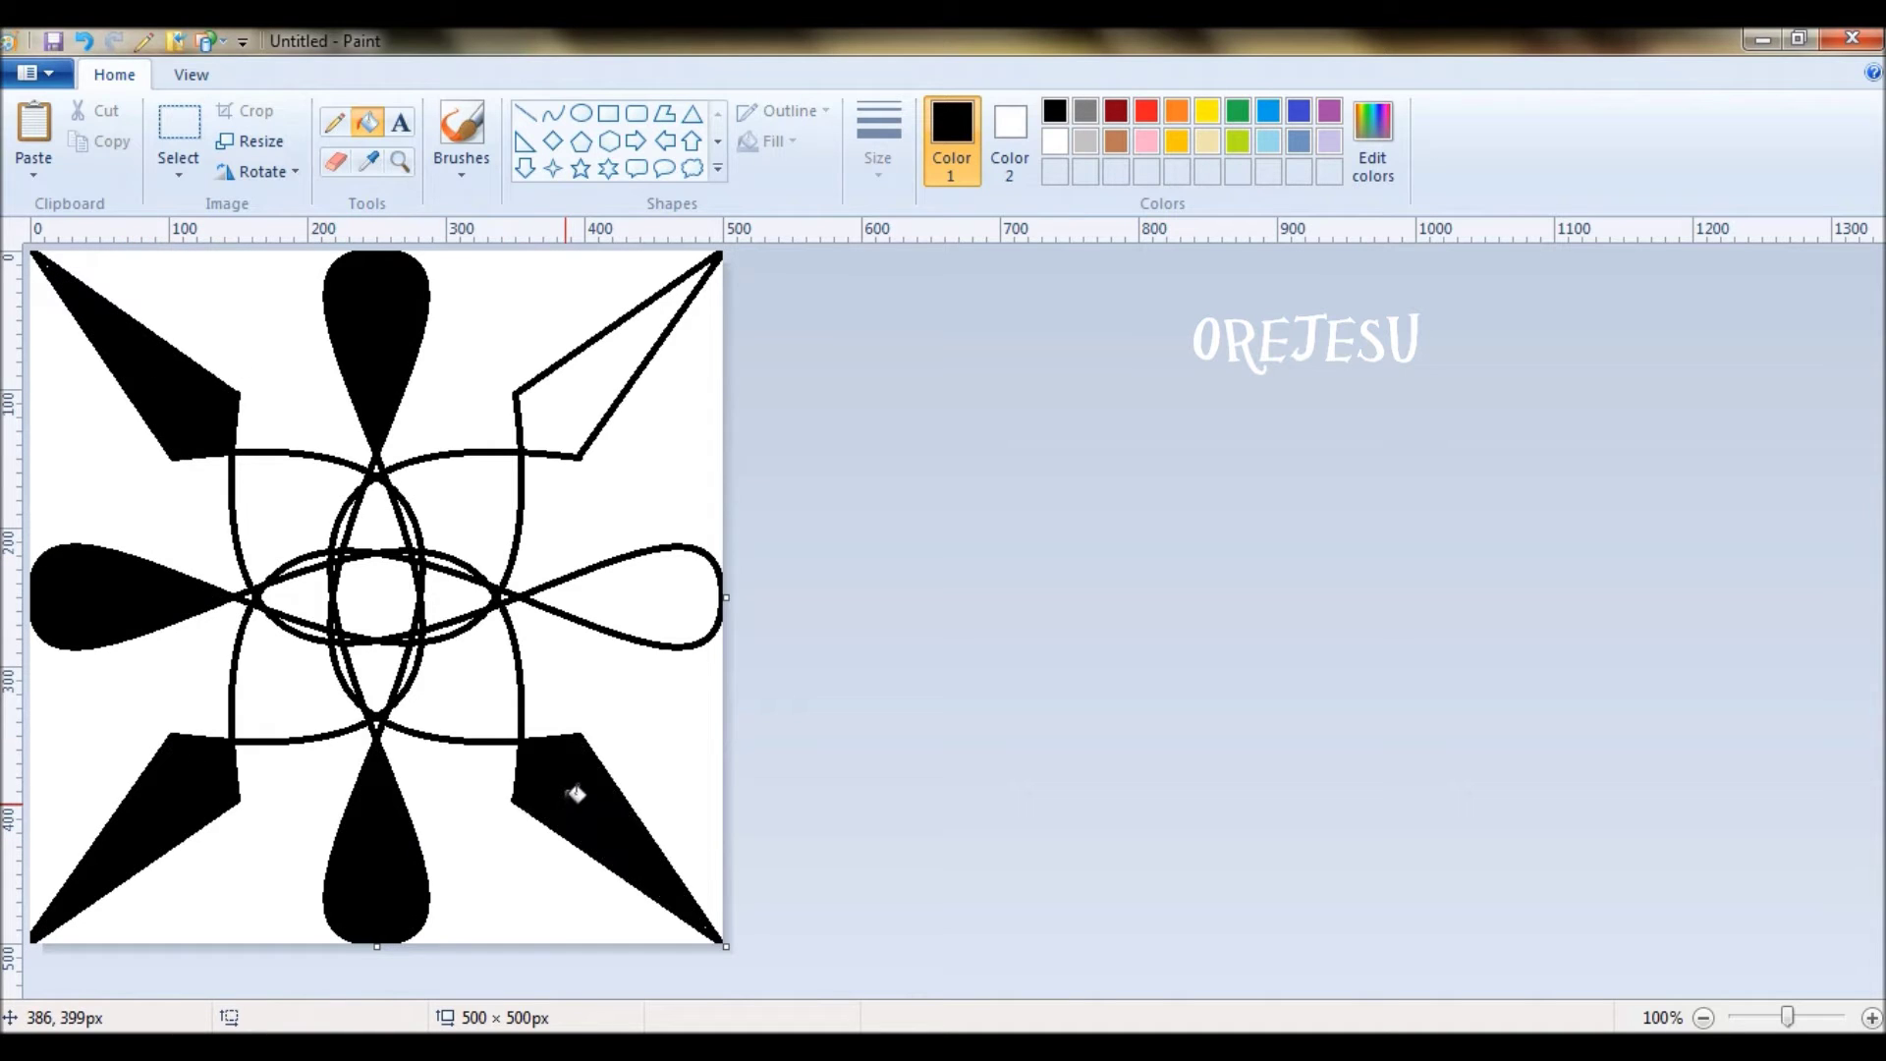
{"action": "left_click", "coordinate": [637, 582]}
{"action": "left_click", "coordinate": [592, 396]}
Fill the four large petal regions diagonally around the centre of the design with black
{"action": "left_click", "coordinate": [479, 514]}
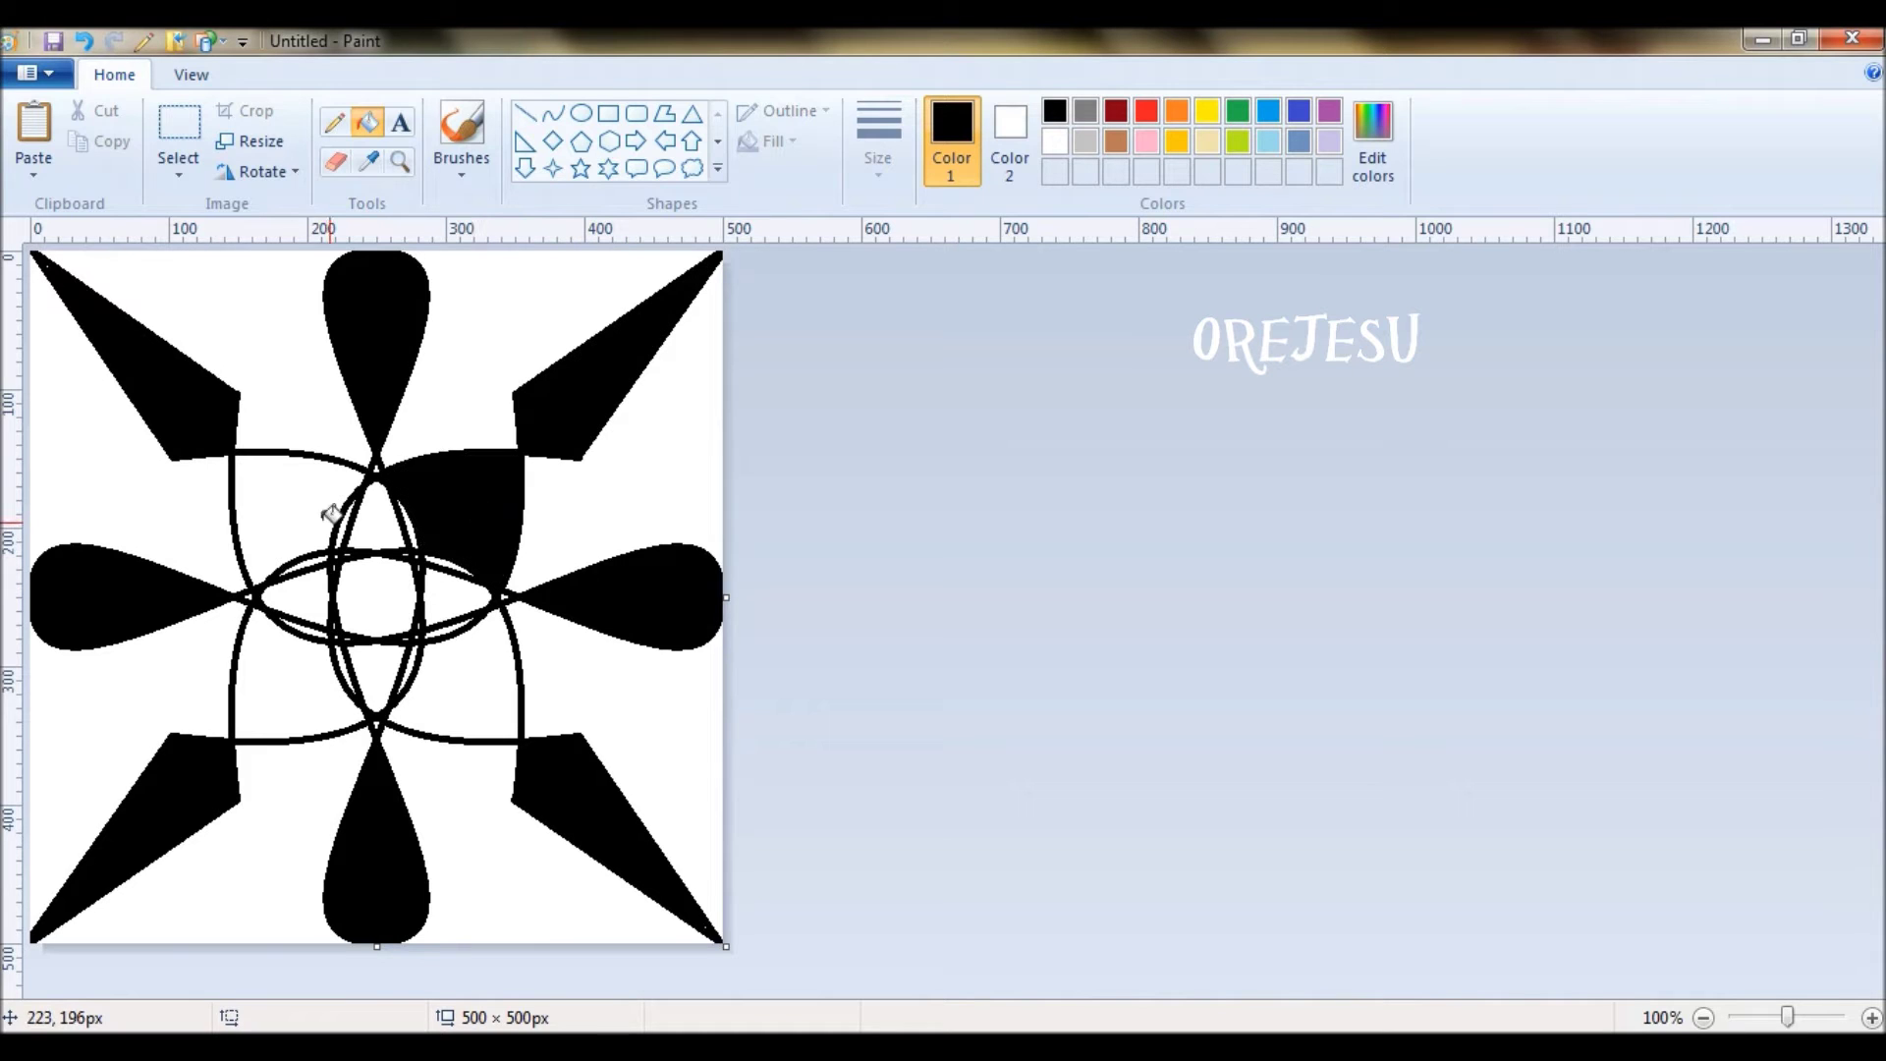
{"action": "left_click", "coordinate": [315, 505]}
{"action": "left_click", "coordinate": [290, 688]}
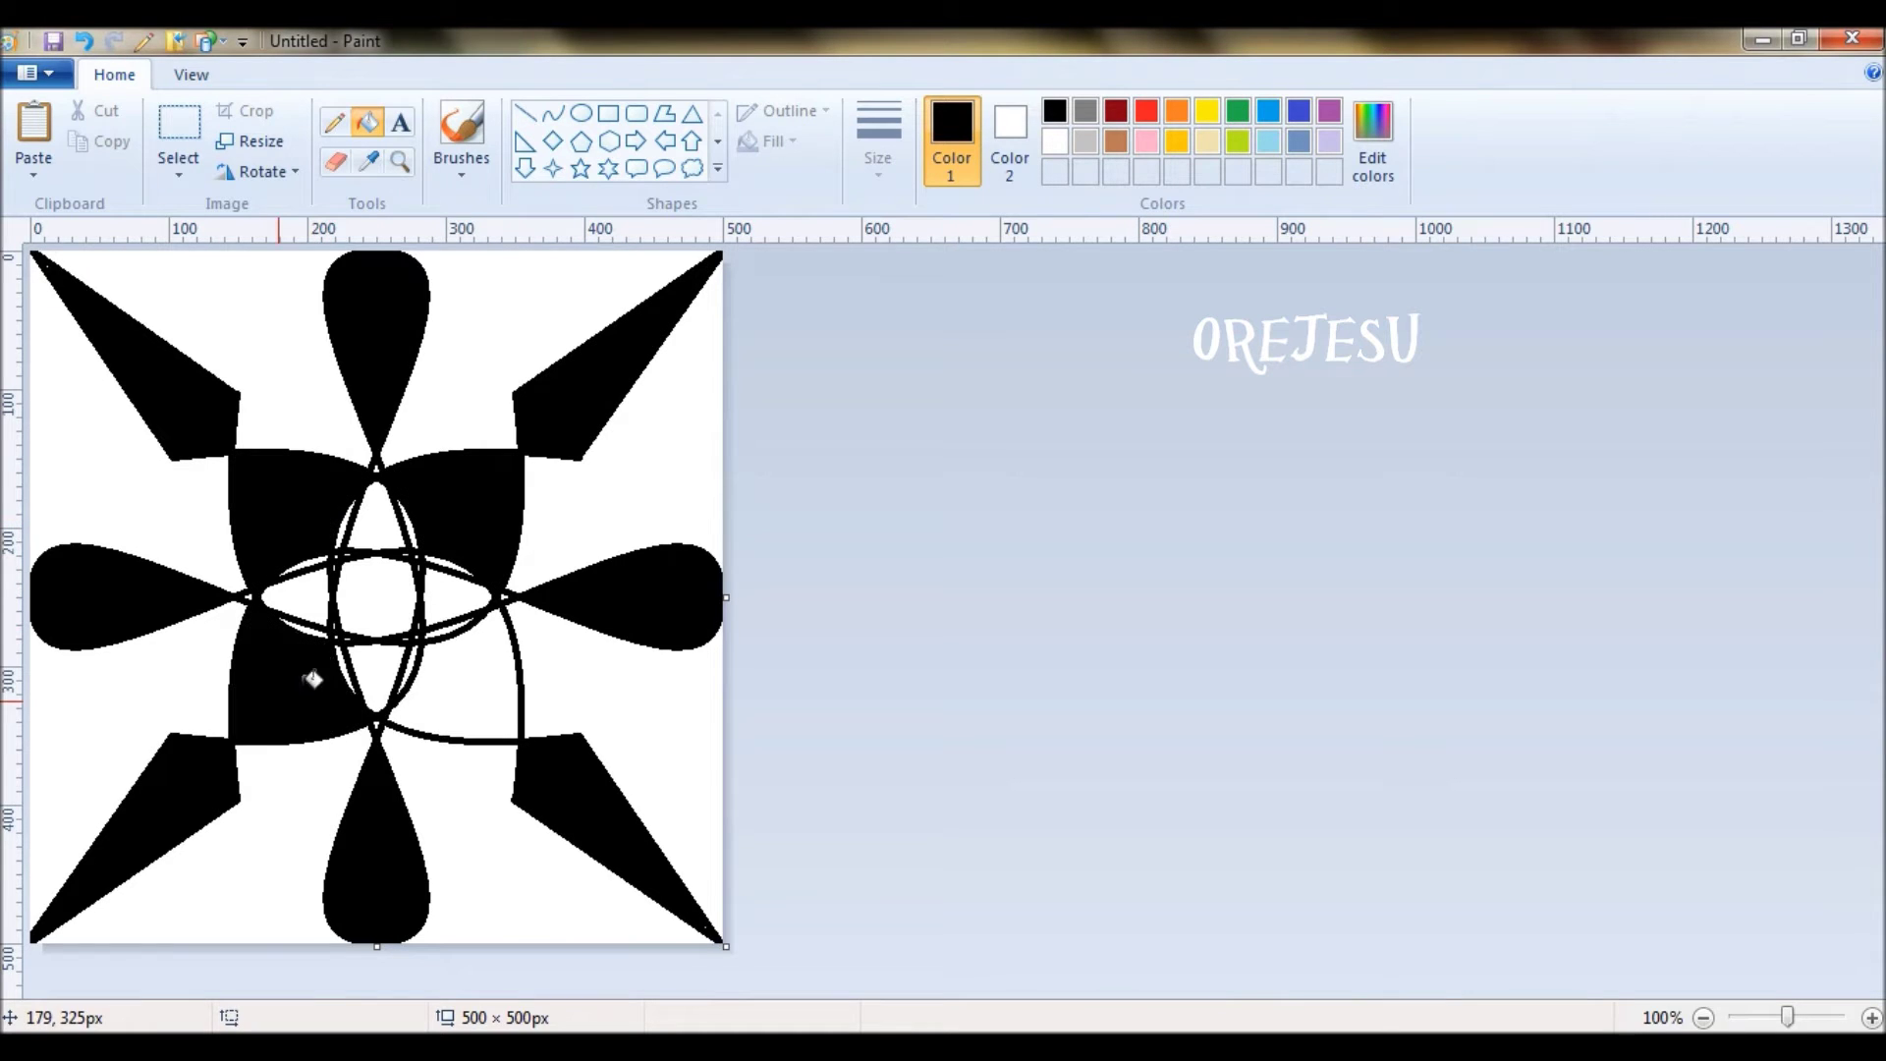
{"action": "left_click", "coordinate": [479, 684]}
Fill the four inner areas directly above, below and beside the central square with black, leaving the square white
{"action": "left_click", "coordinate": [377, 515]}
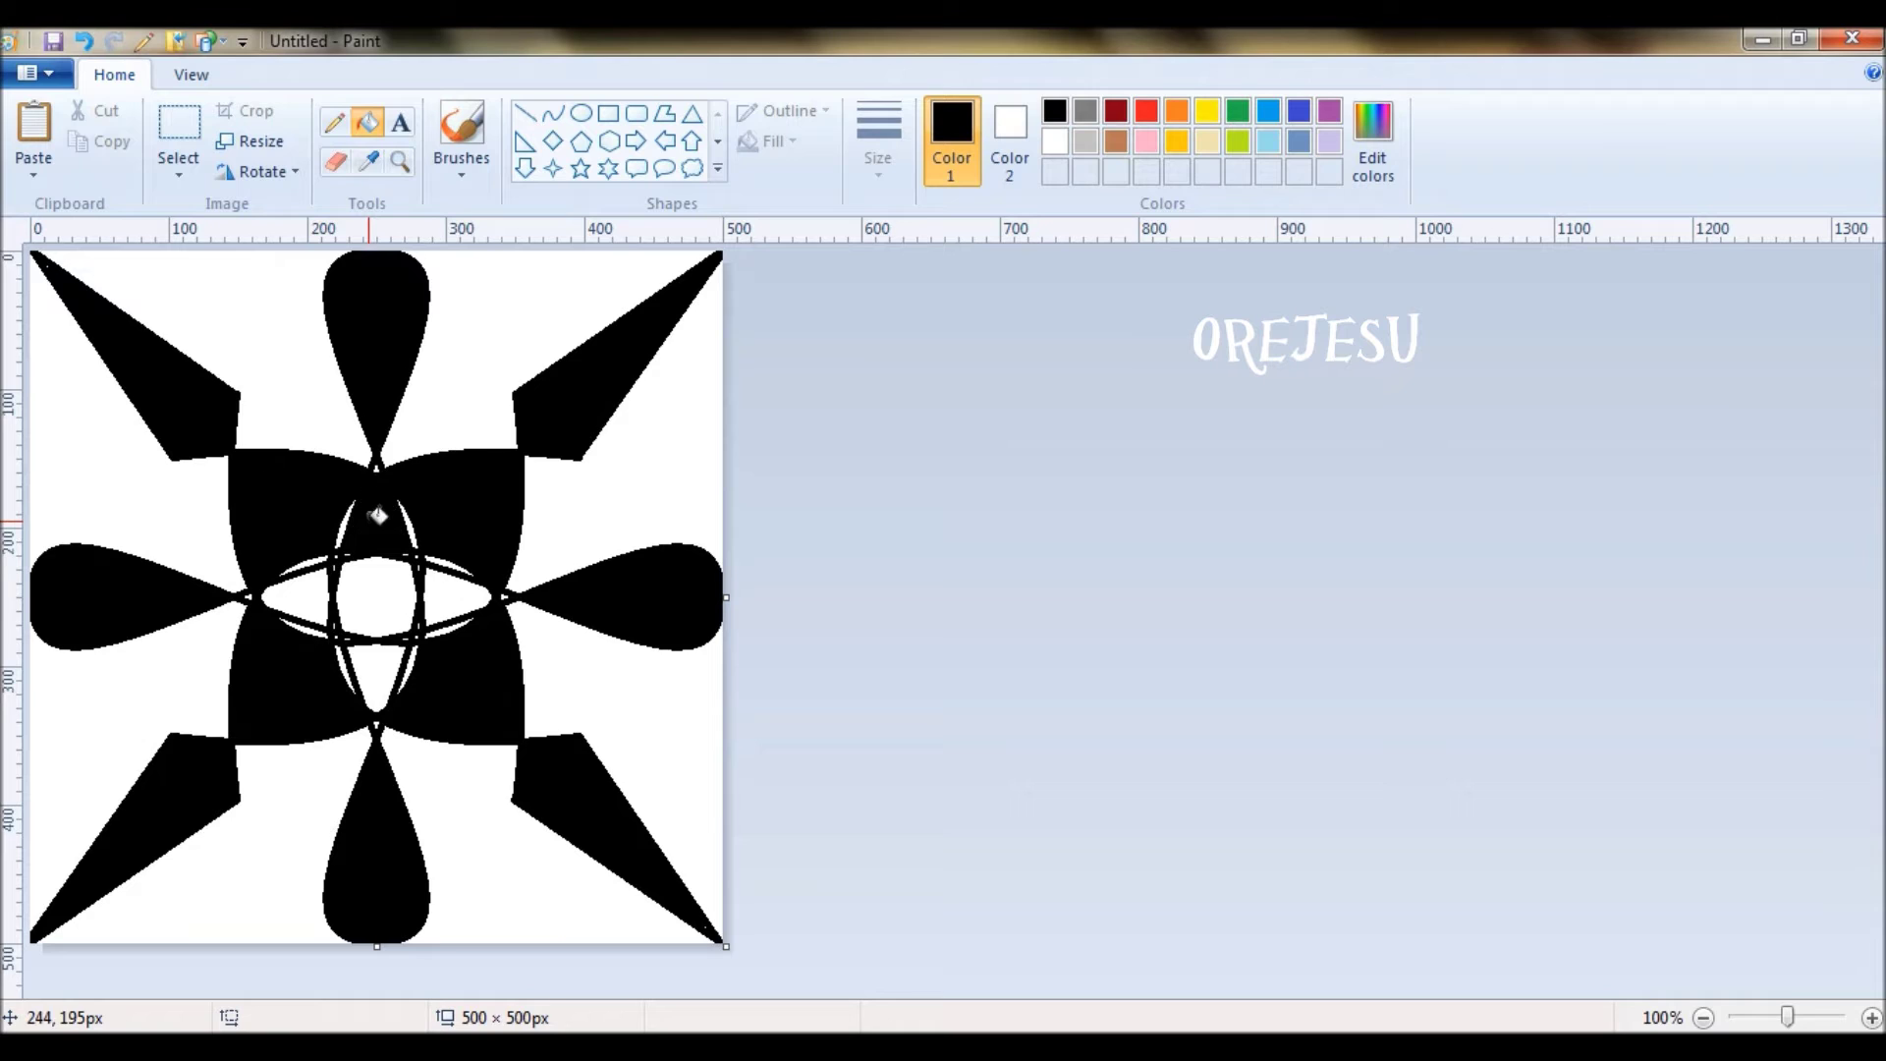
{"action": "left_click", "coordinate": [314, 592]}
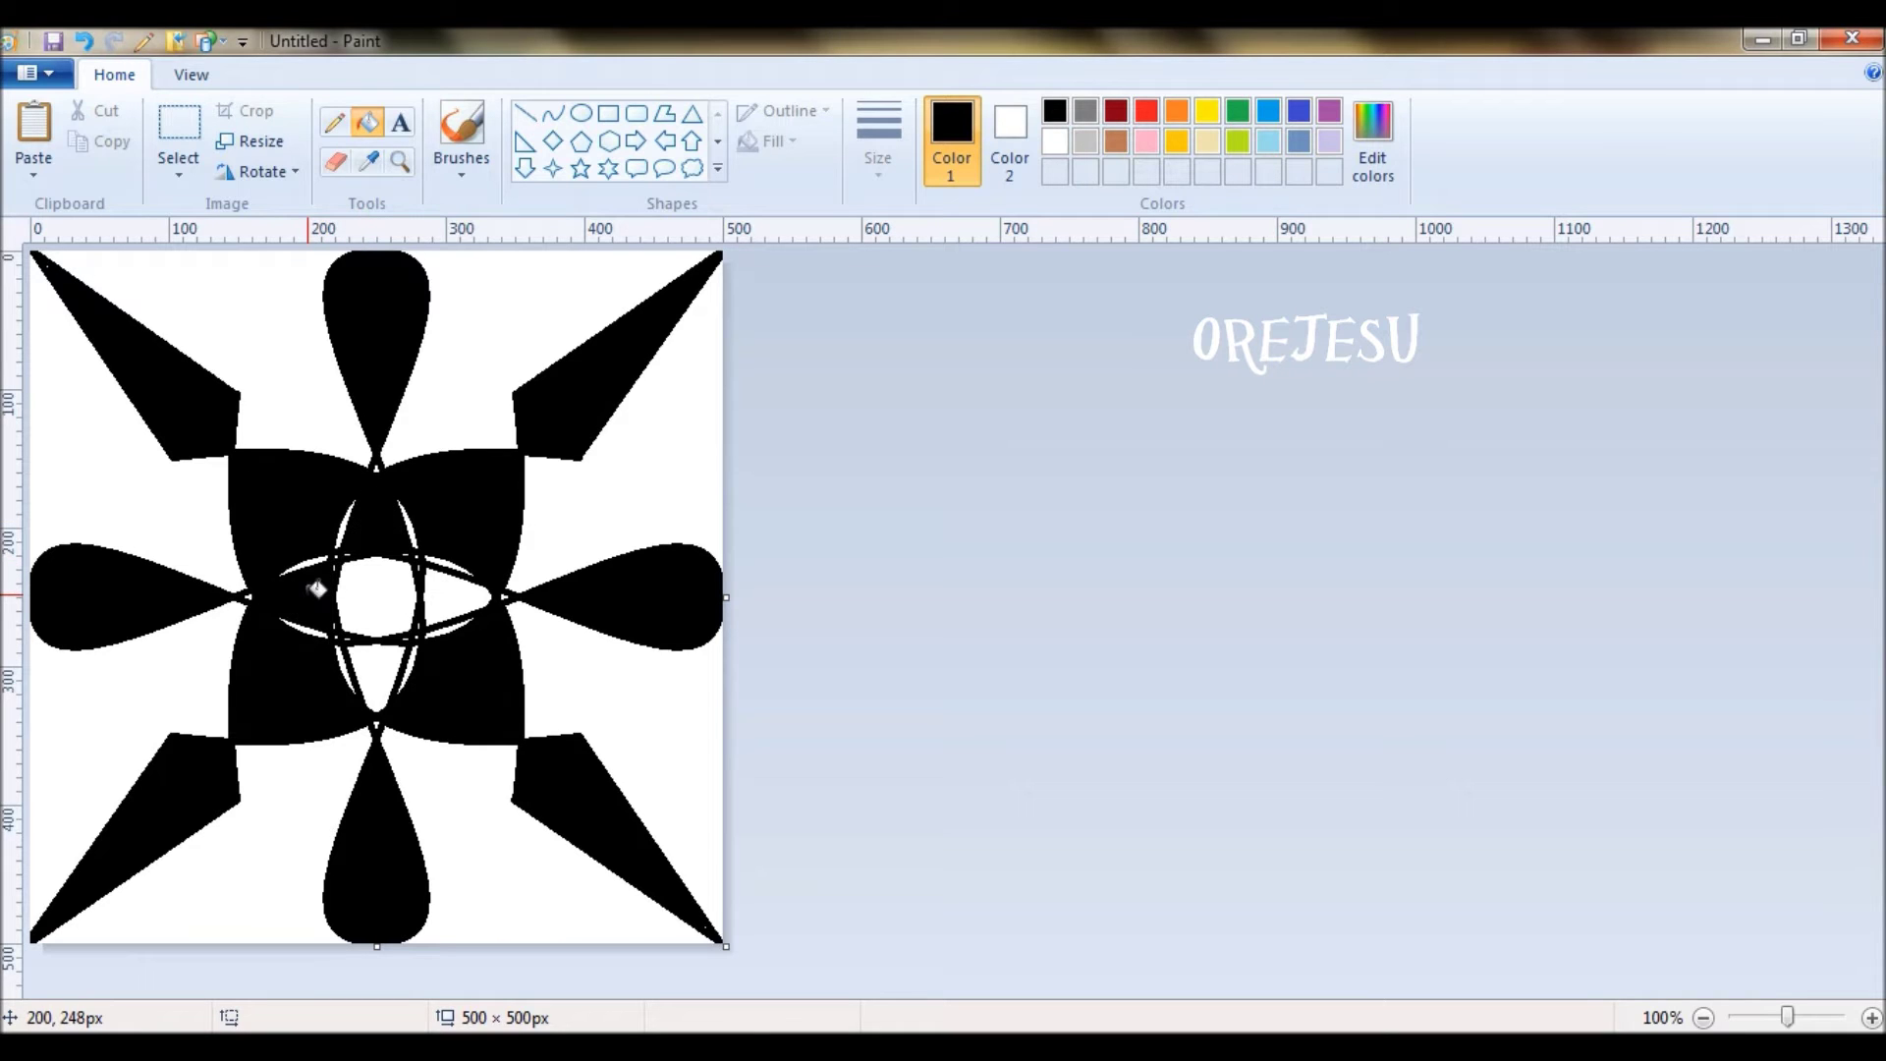
{"action": "left_click", "coordinate": [465, 600]}
{"action": "left_click", "coordinate": [377, 668]}
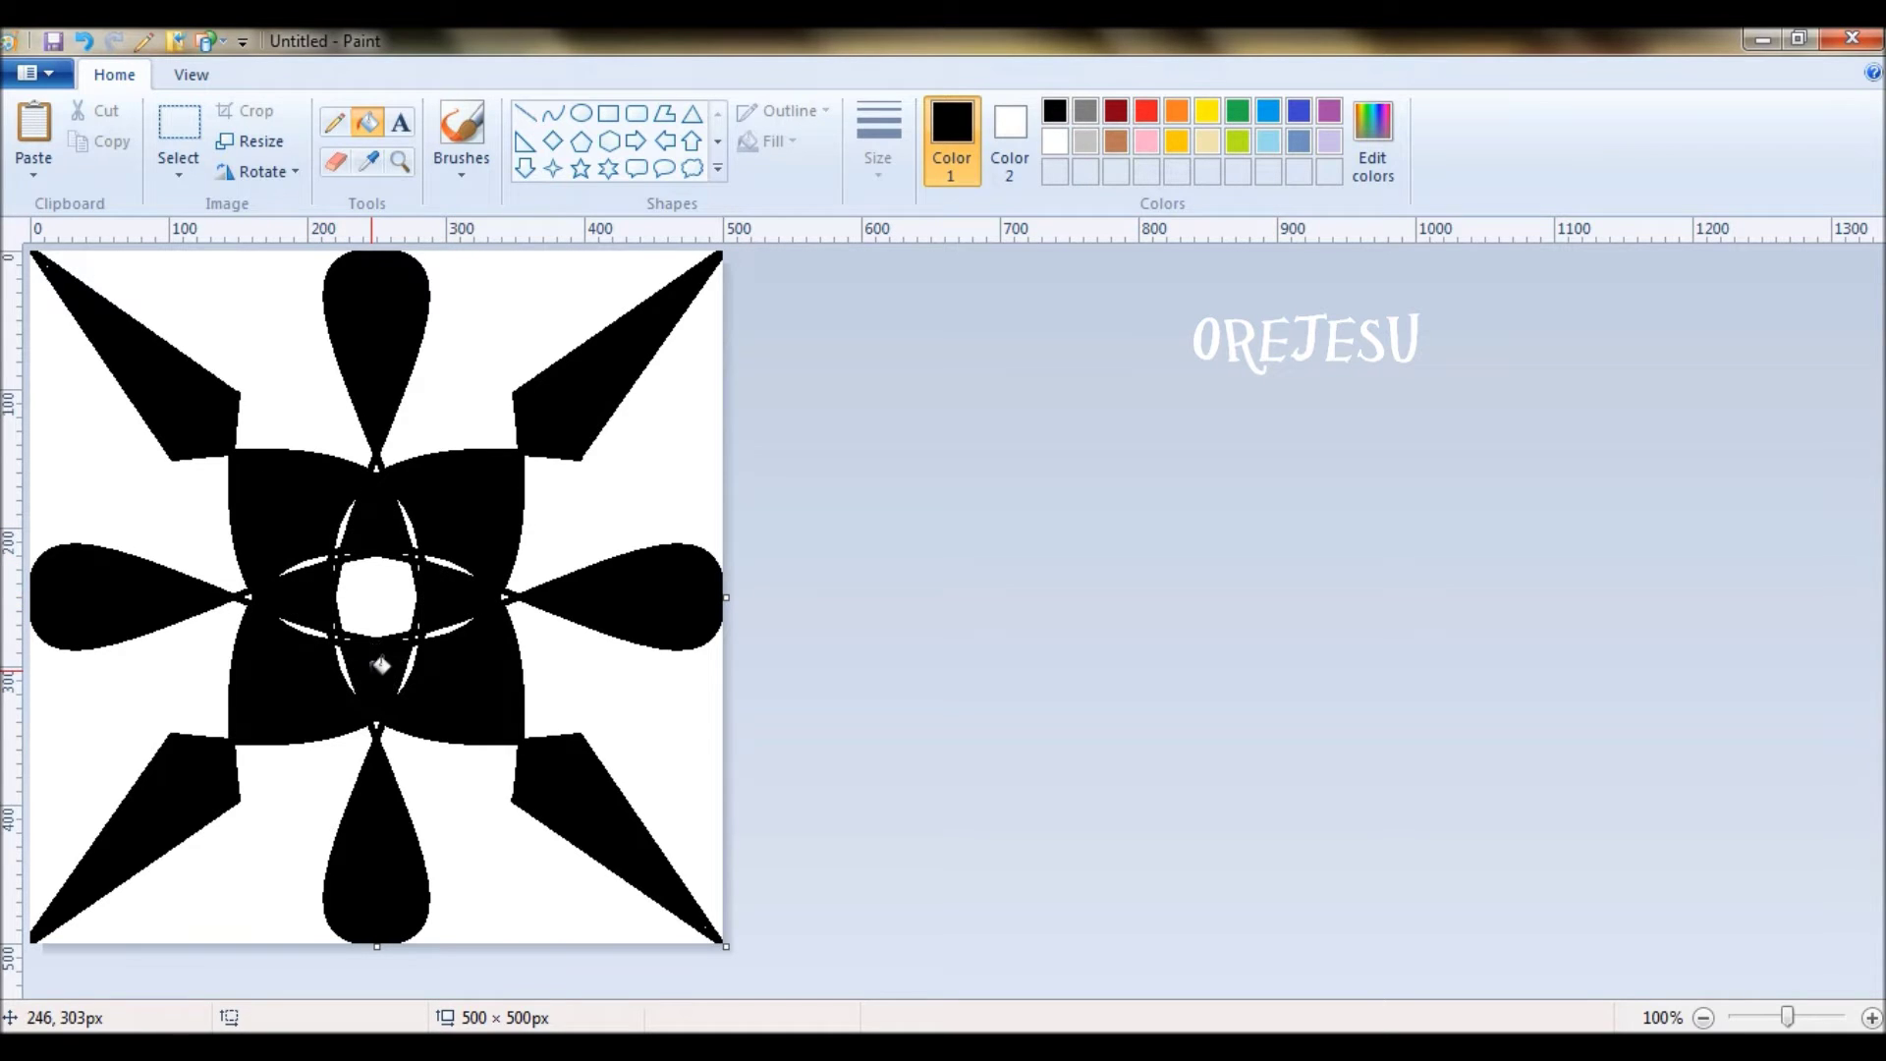
Add violet, bright blue and light pink from the basic colours to the palette as custom colours
{"action": "left_click", "coordinate": [1369, 133]}
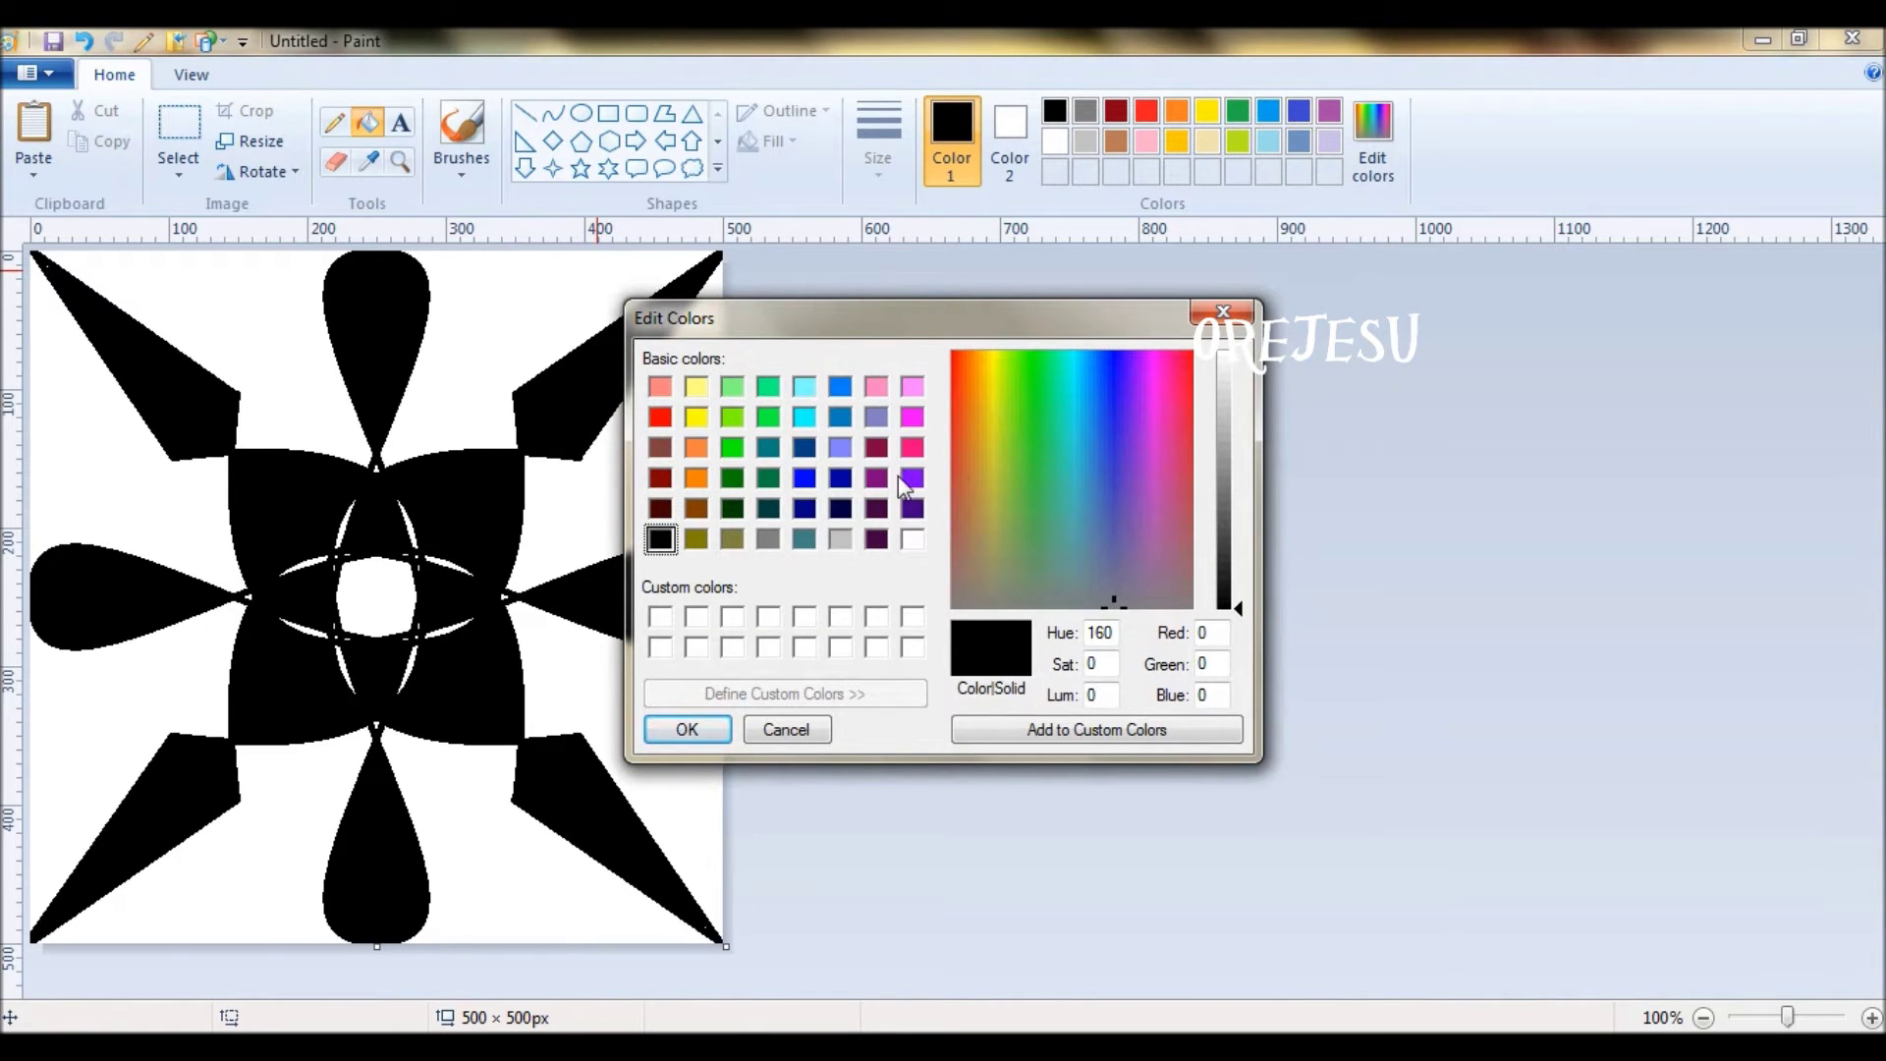
{"action": "left_click", "coordinate": [913, 478]}
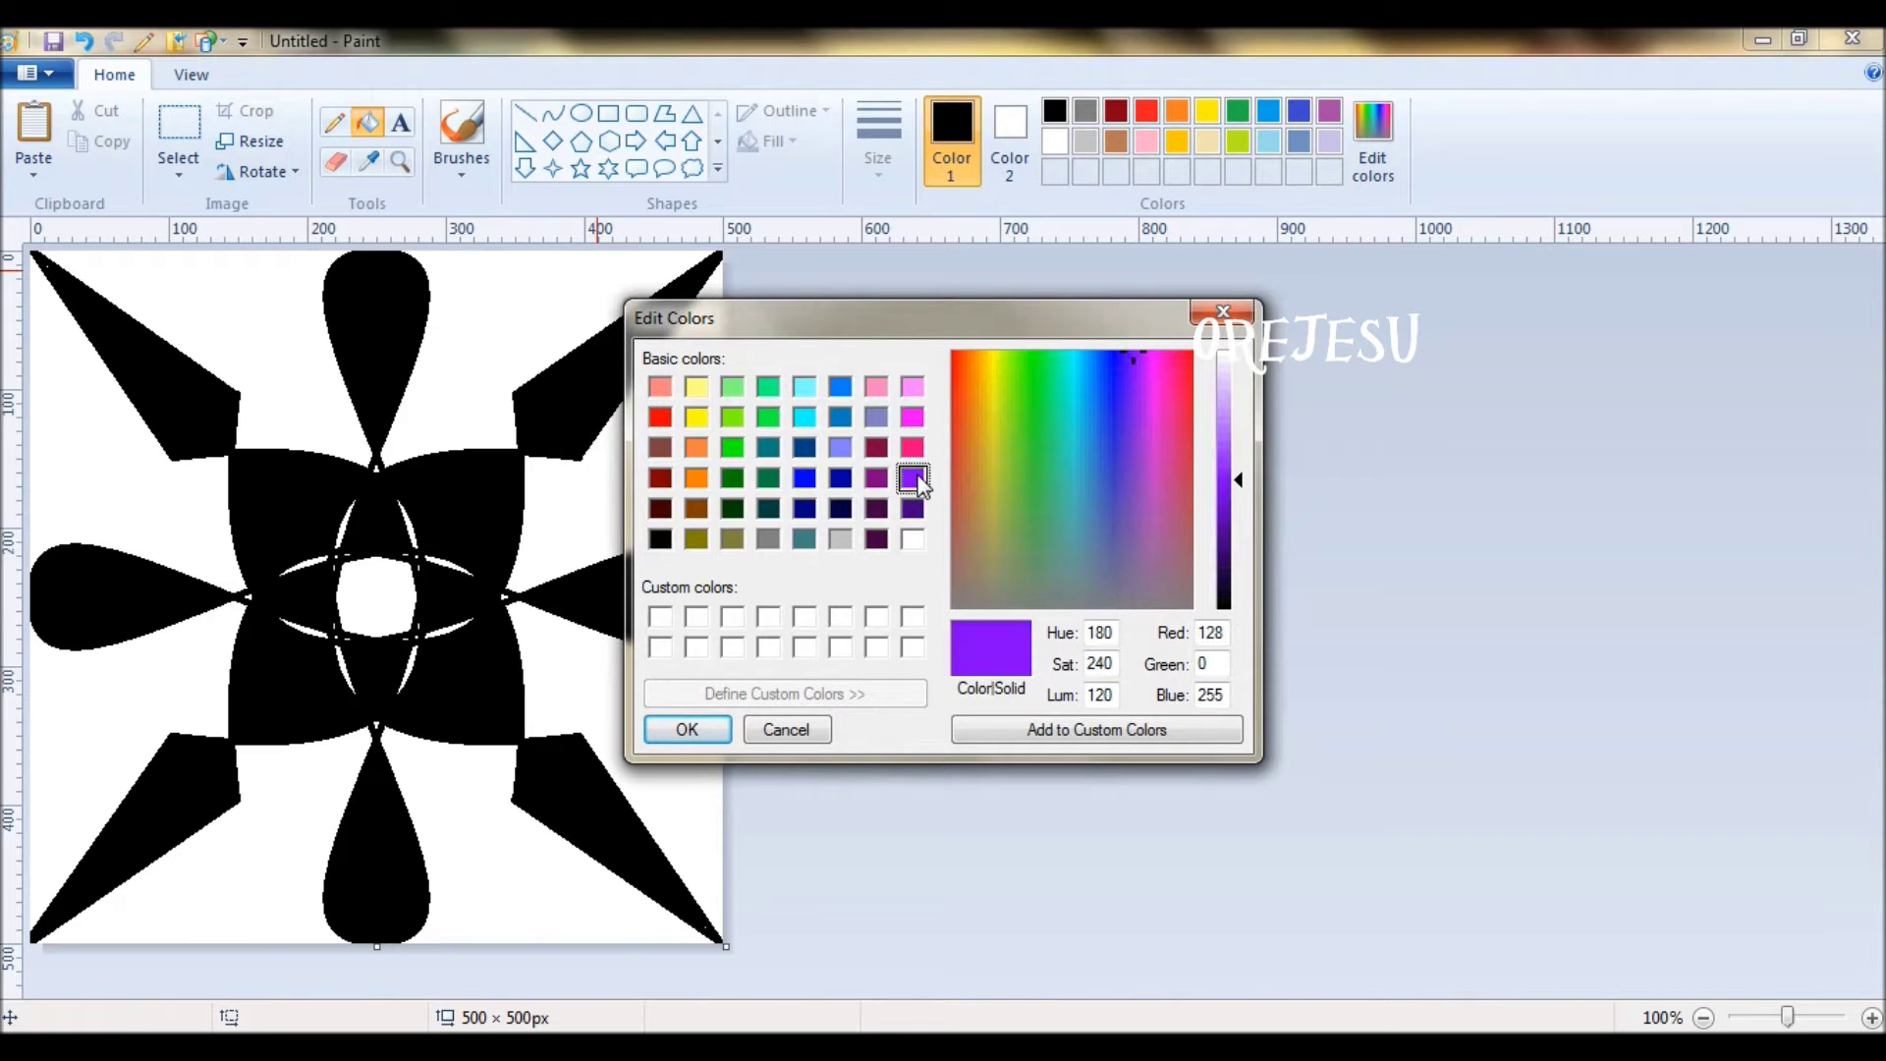
{"action": "left_click", "coordinate": [686, 729]}
{"action": "left_click", "coordinate": [1372, 137]}
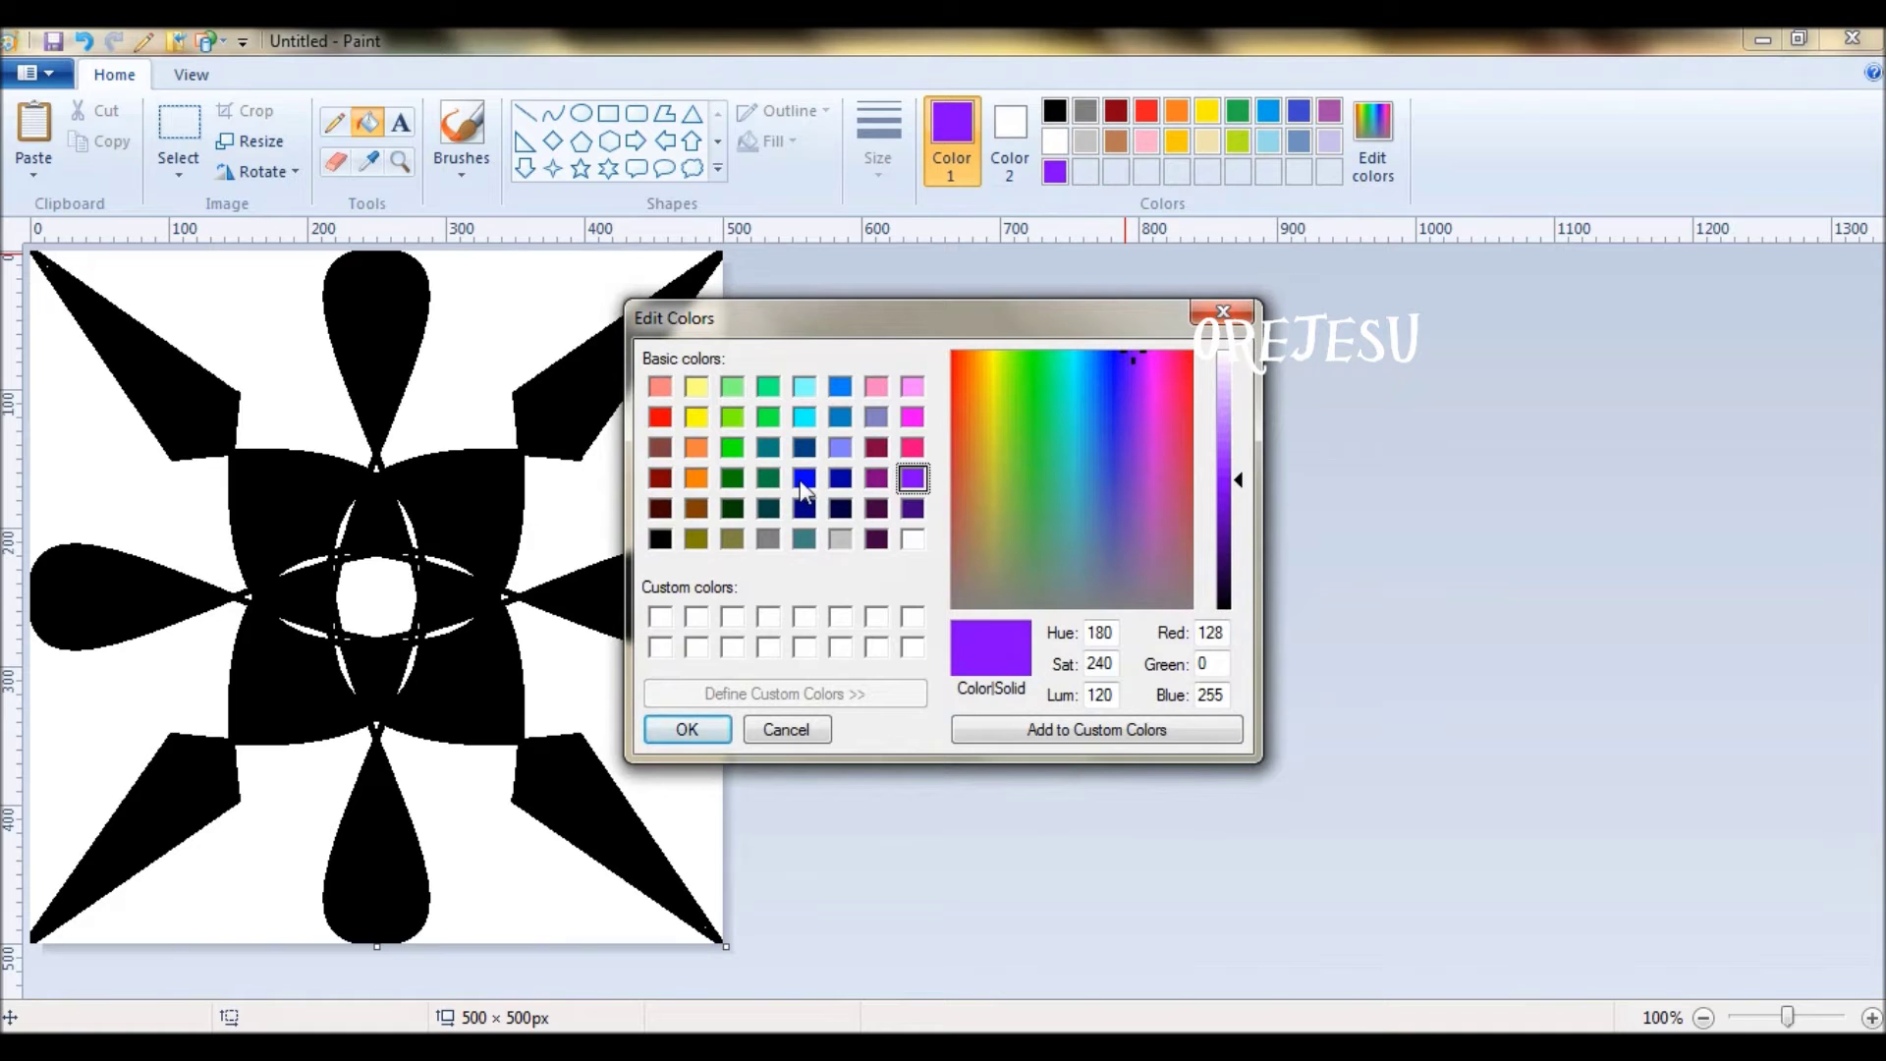
{"action": "left_click", "coordinate": [803, 481]}
{"action": "left_click", "coordinate": [687, 728]}
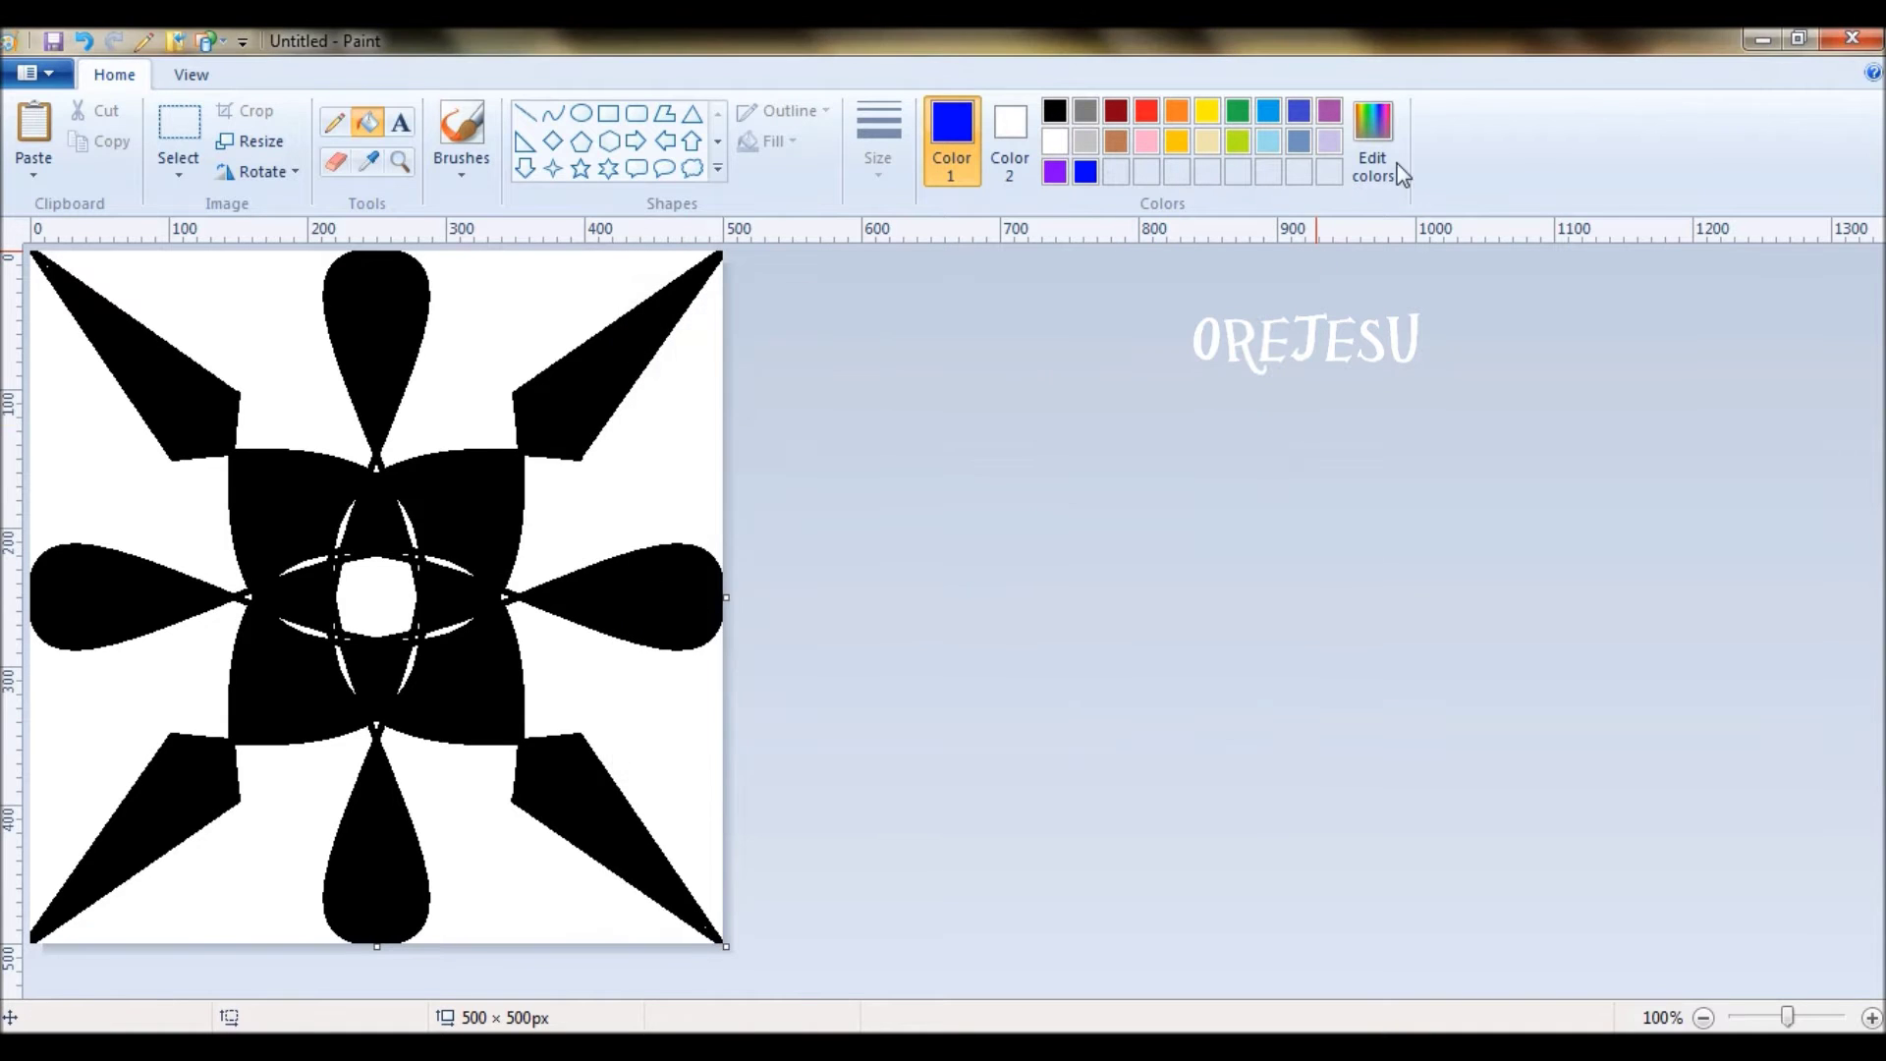
{"action": "left_click", "coordinate": [1390, 162]}
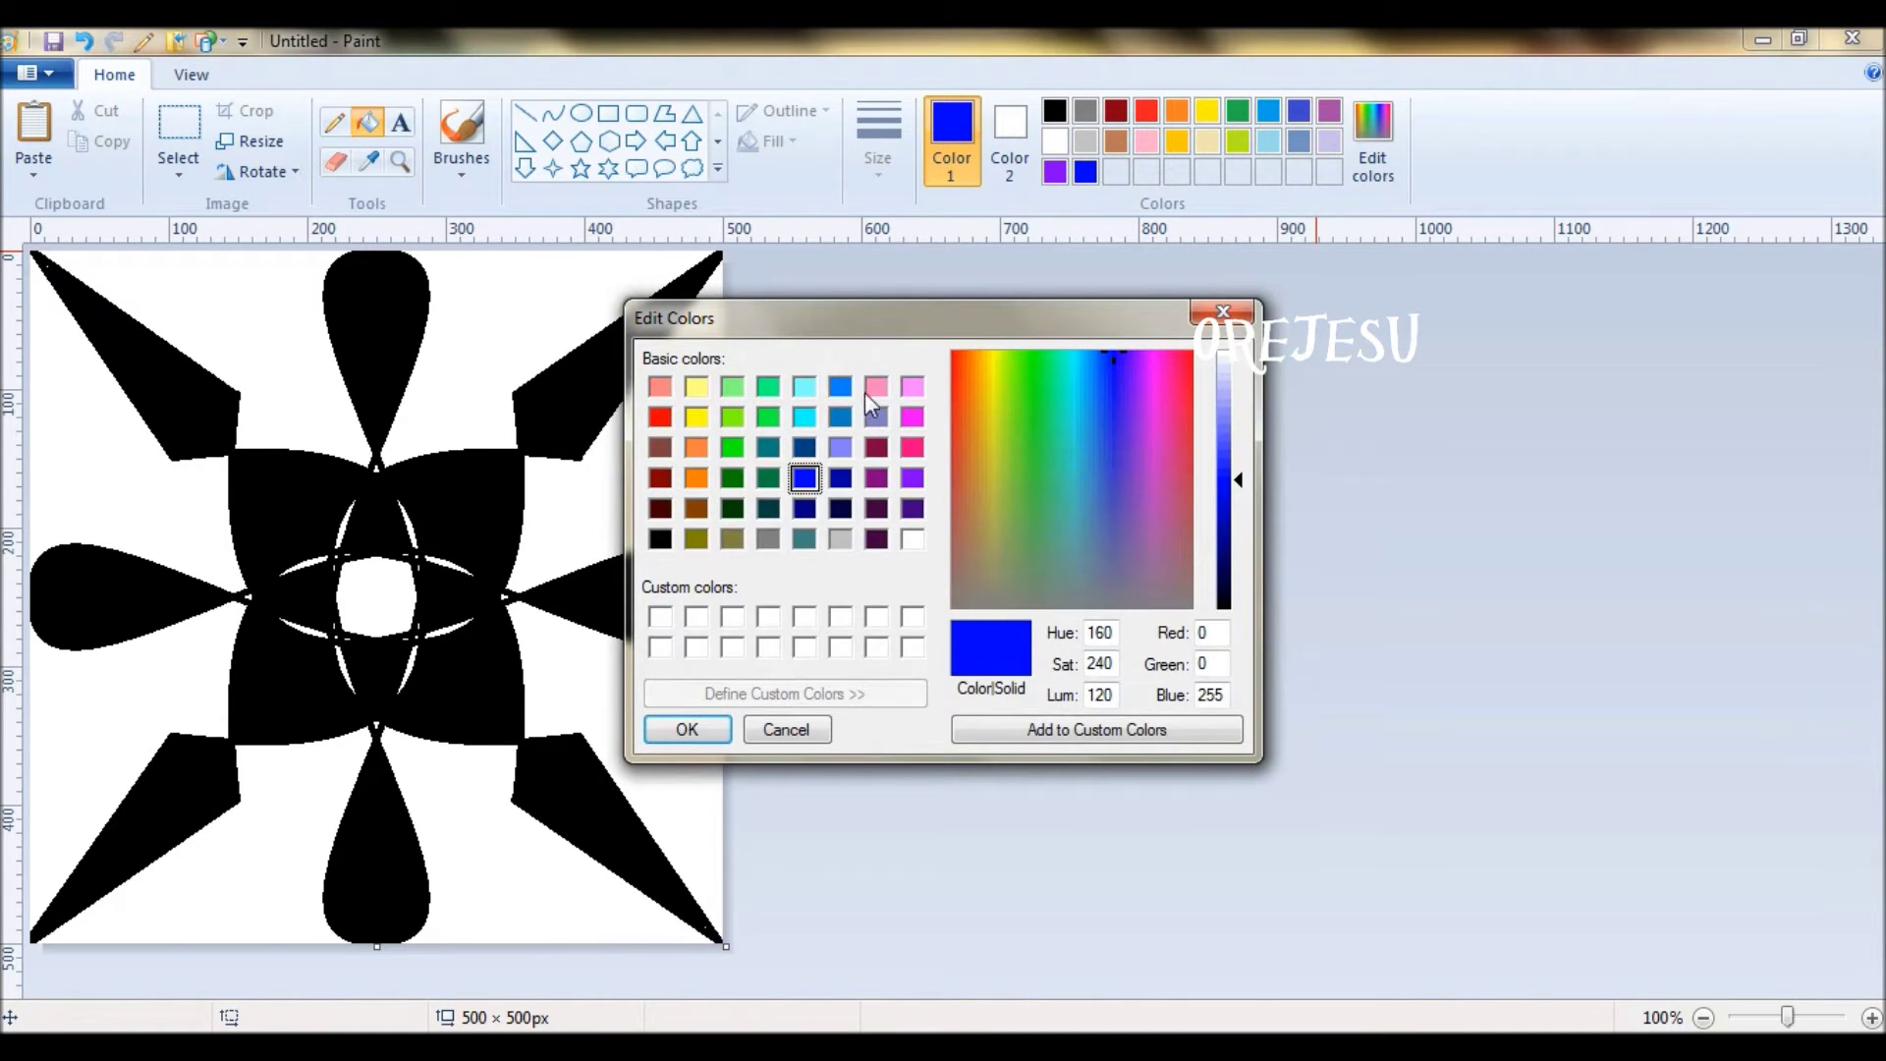
{"action": "left_click", "coordinate": [875, 387]}
{"action": "left_click", "coordinate": [686, 729]}
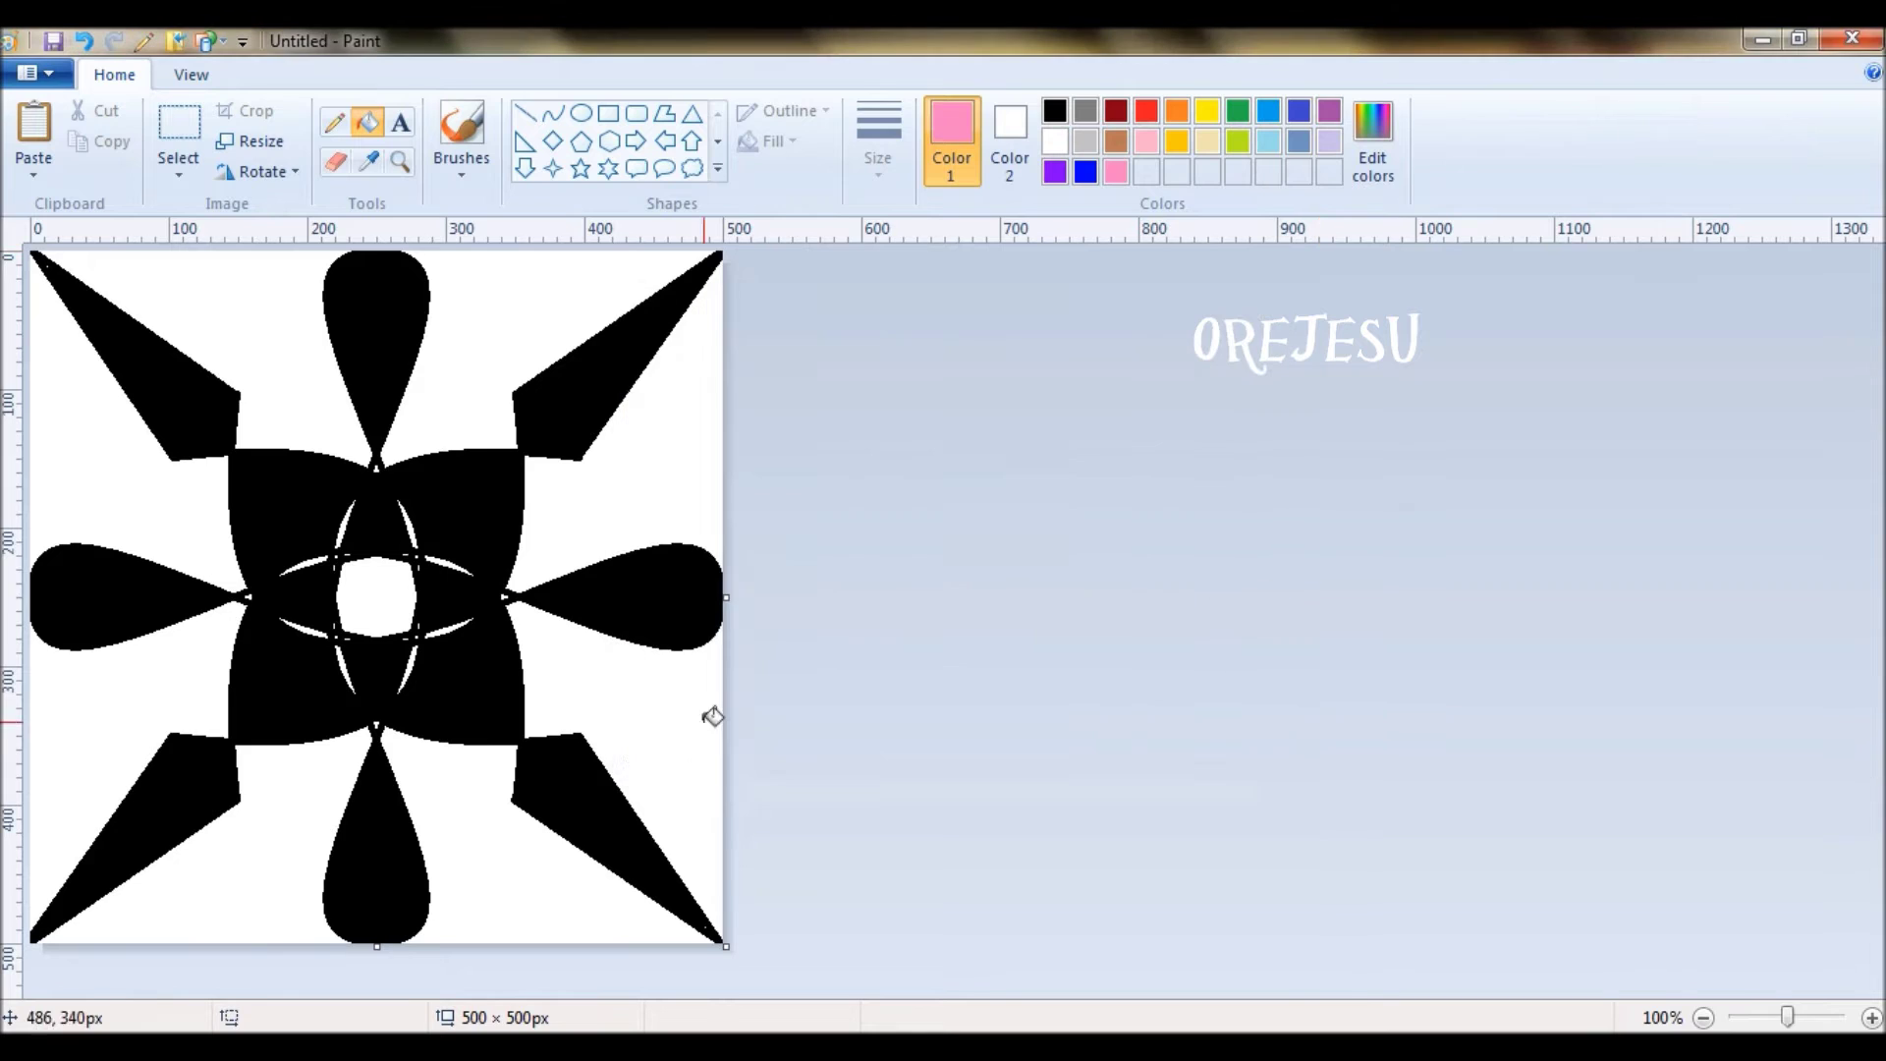
Fill four alternating white background regions around the black design with light pink
{"action": "left_click", "coordinate": [467, 383]}
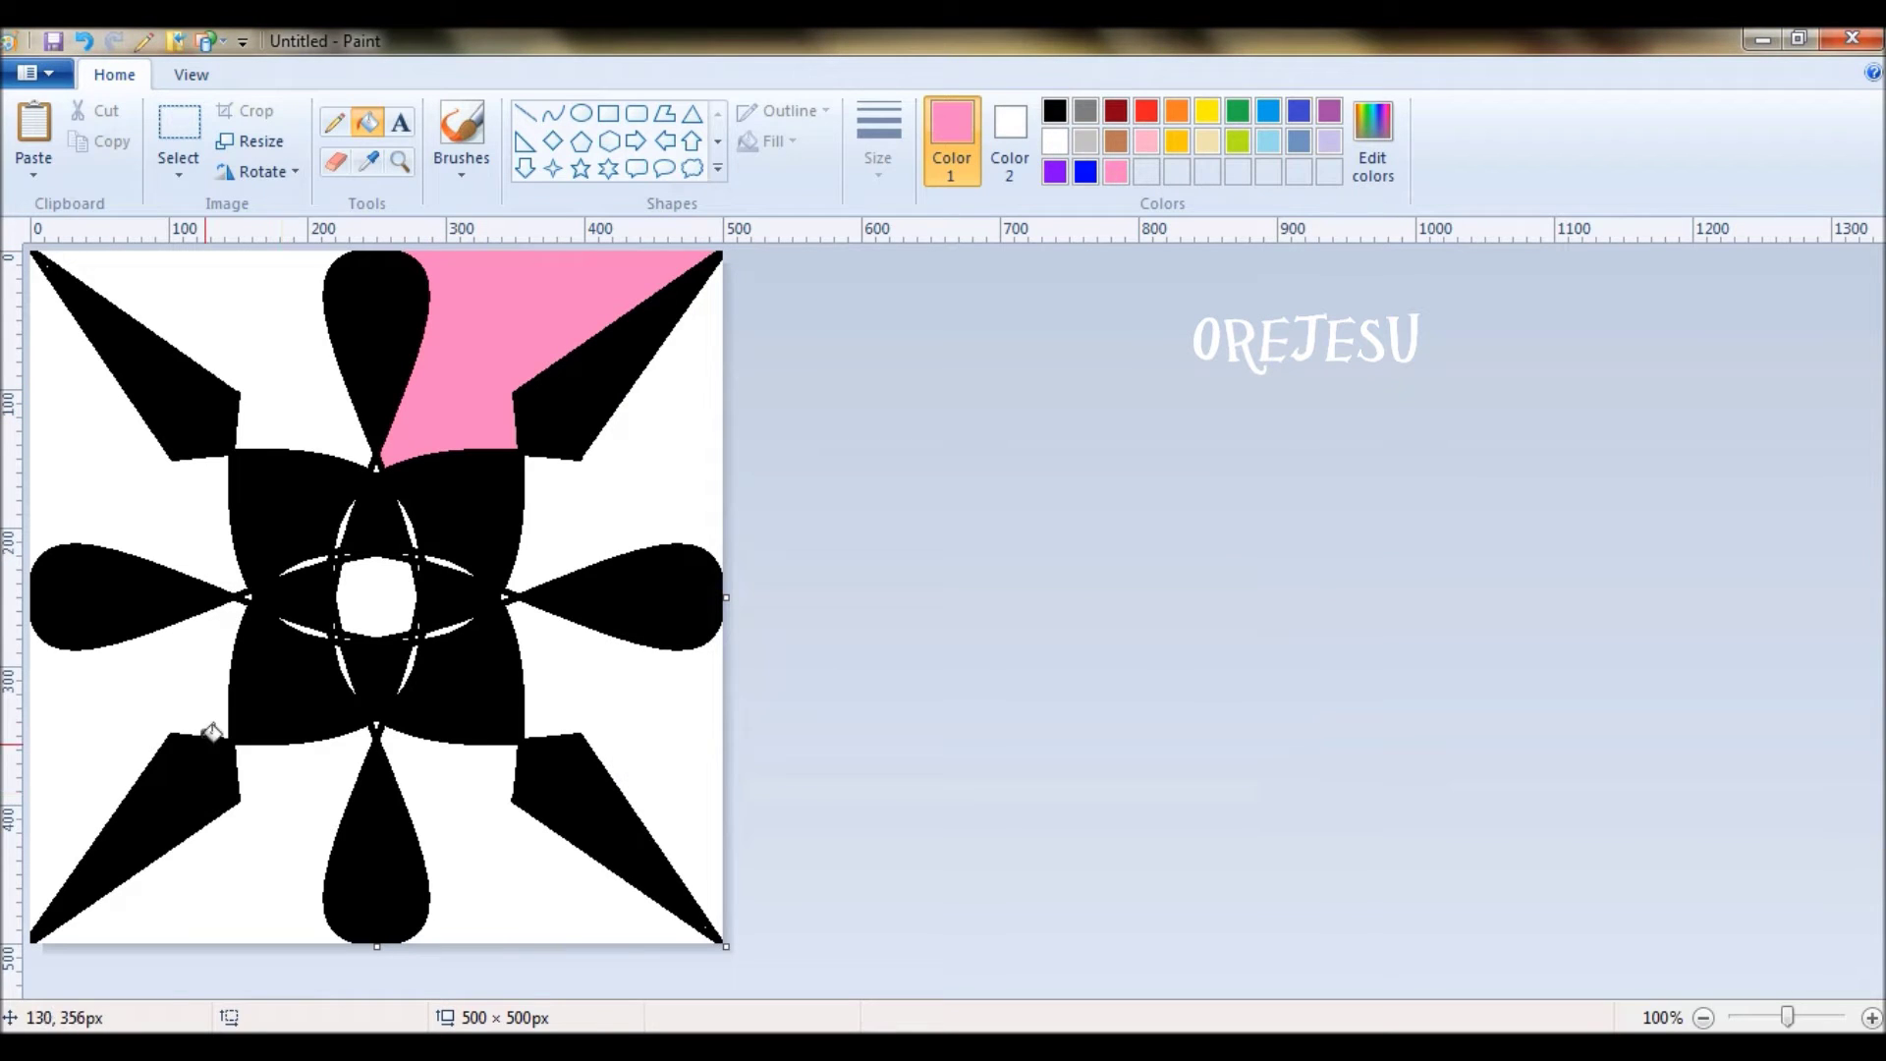
{"action": "left_click", "coordinate": [287, 811]}
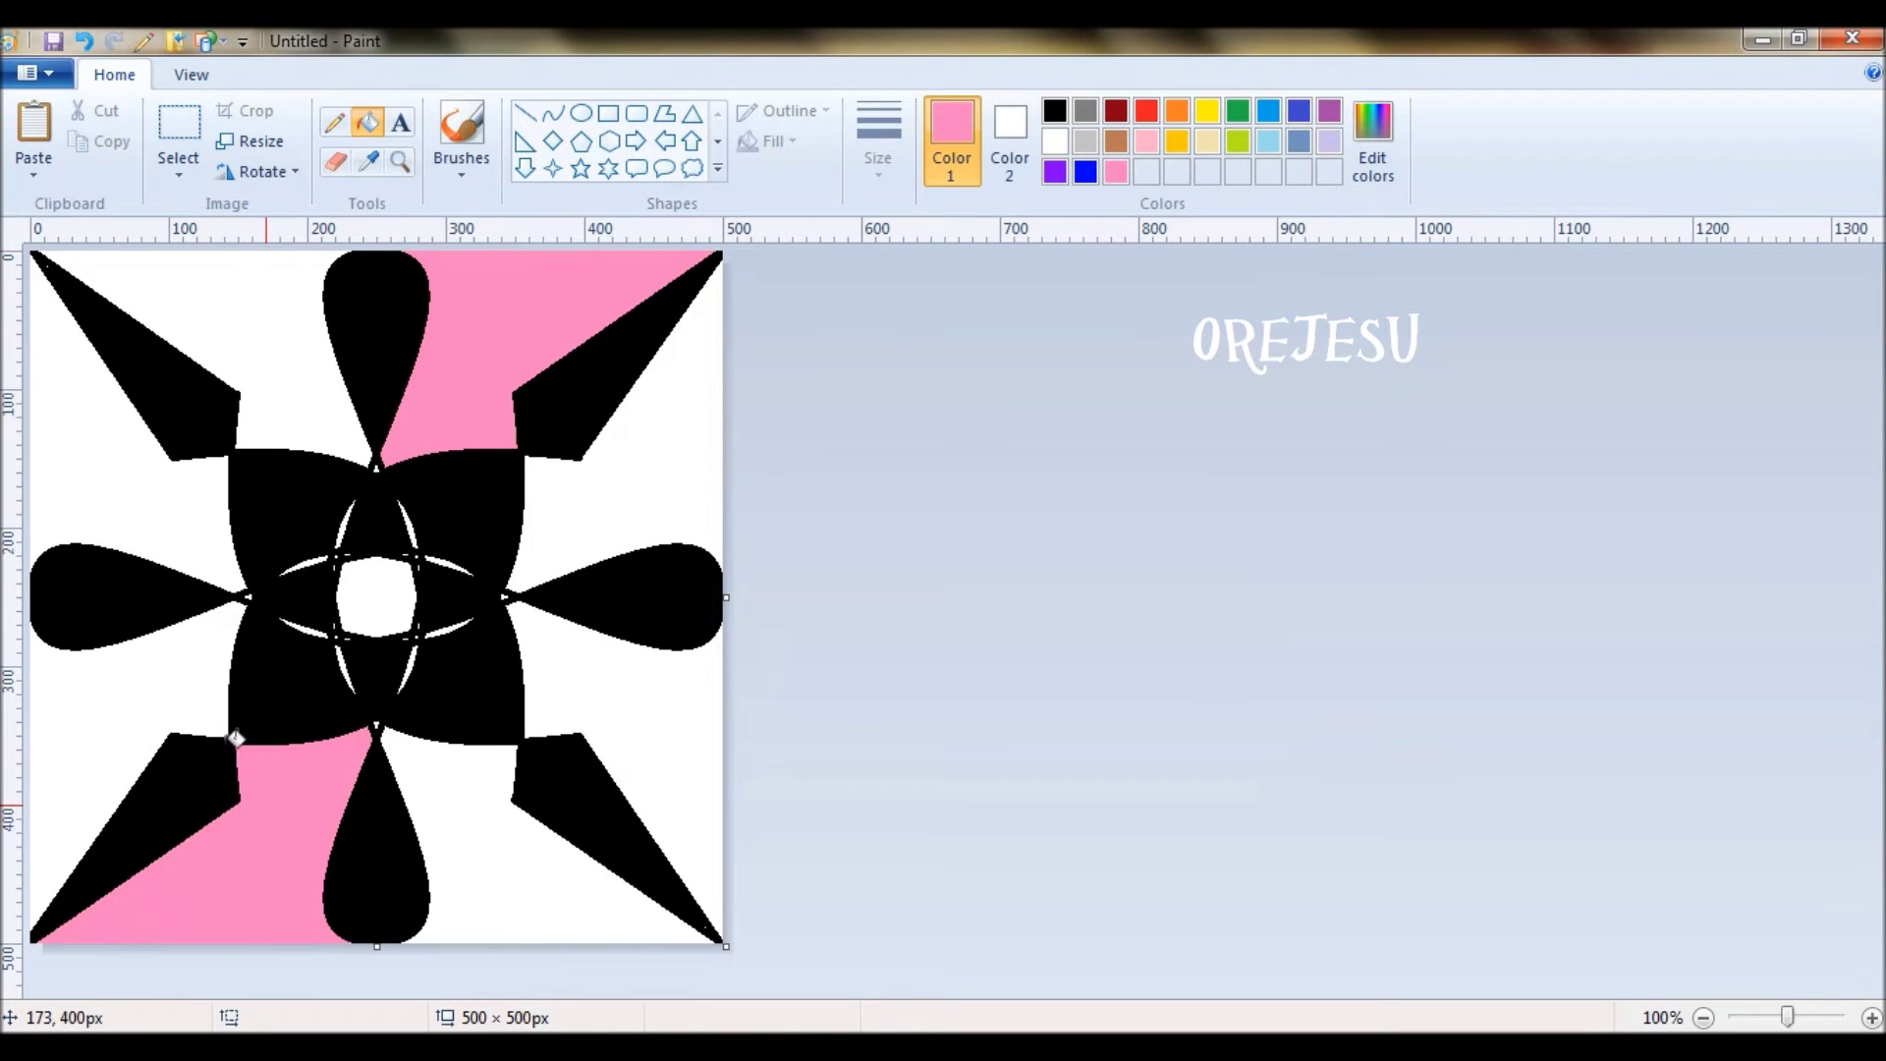
{"action": "left_click", "coordinate": [160, 482]}
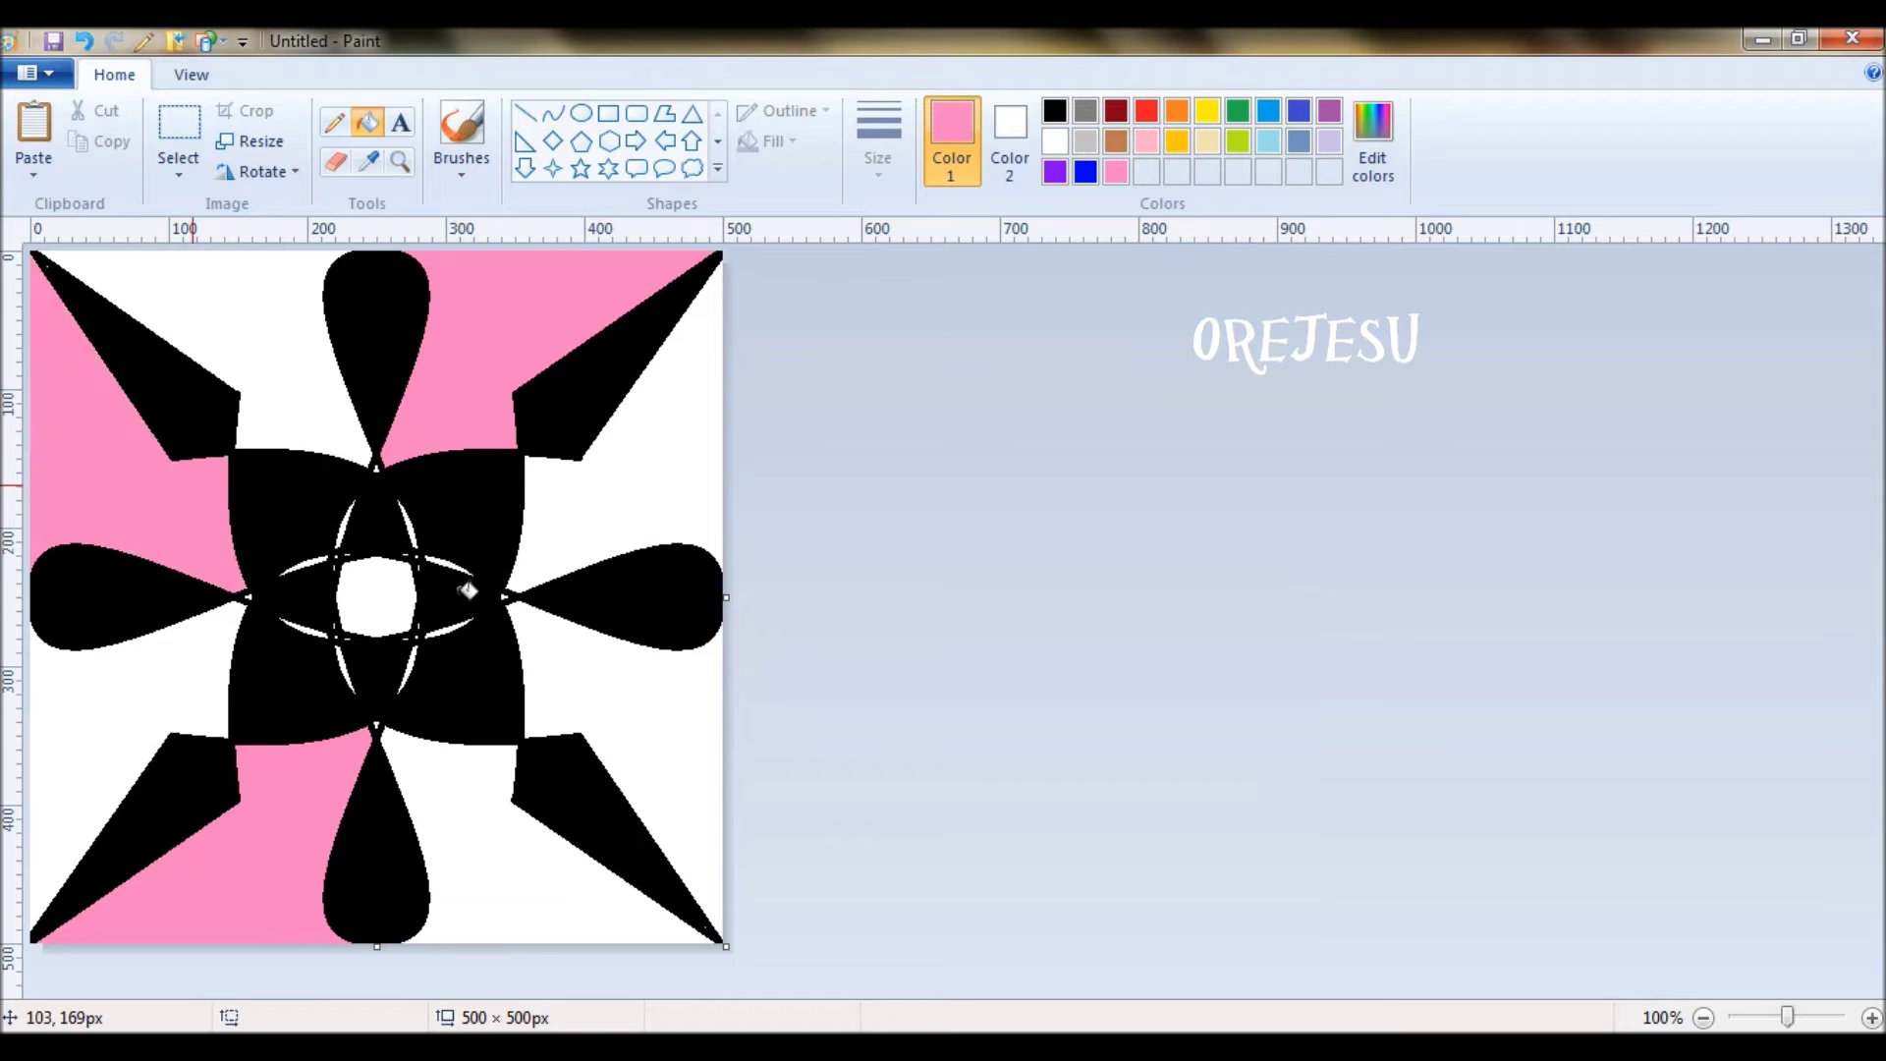
{"action": "left_click", "coordinate": [599, 661]}
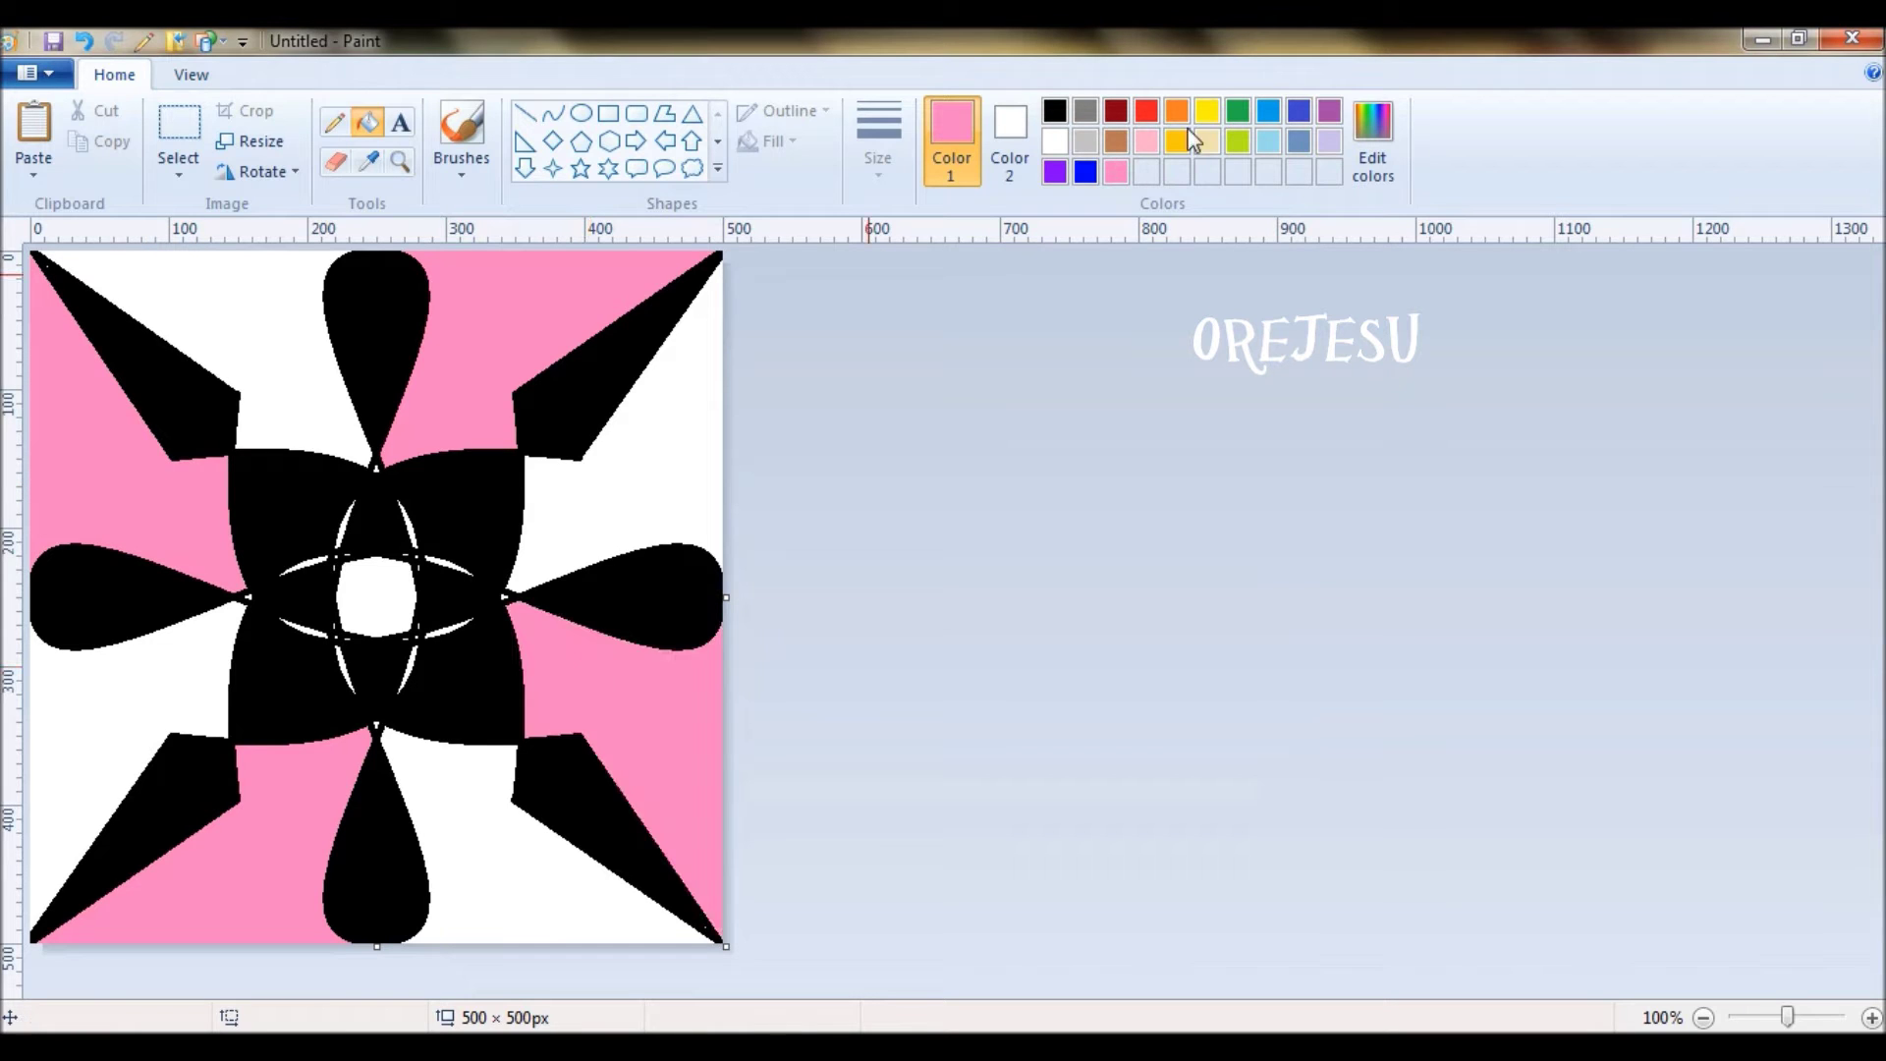
Fill the remaining four white background regions around the black design with bright blue
{"action": "left_click", "coordinate": [1084, 172]}
{"action": "left_click", "coordinate": [277, 315]}
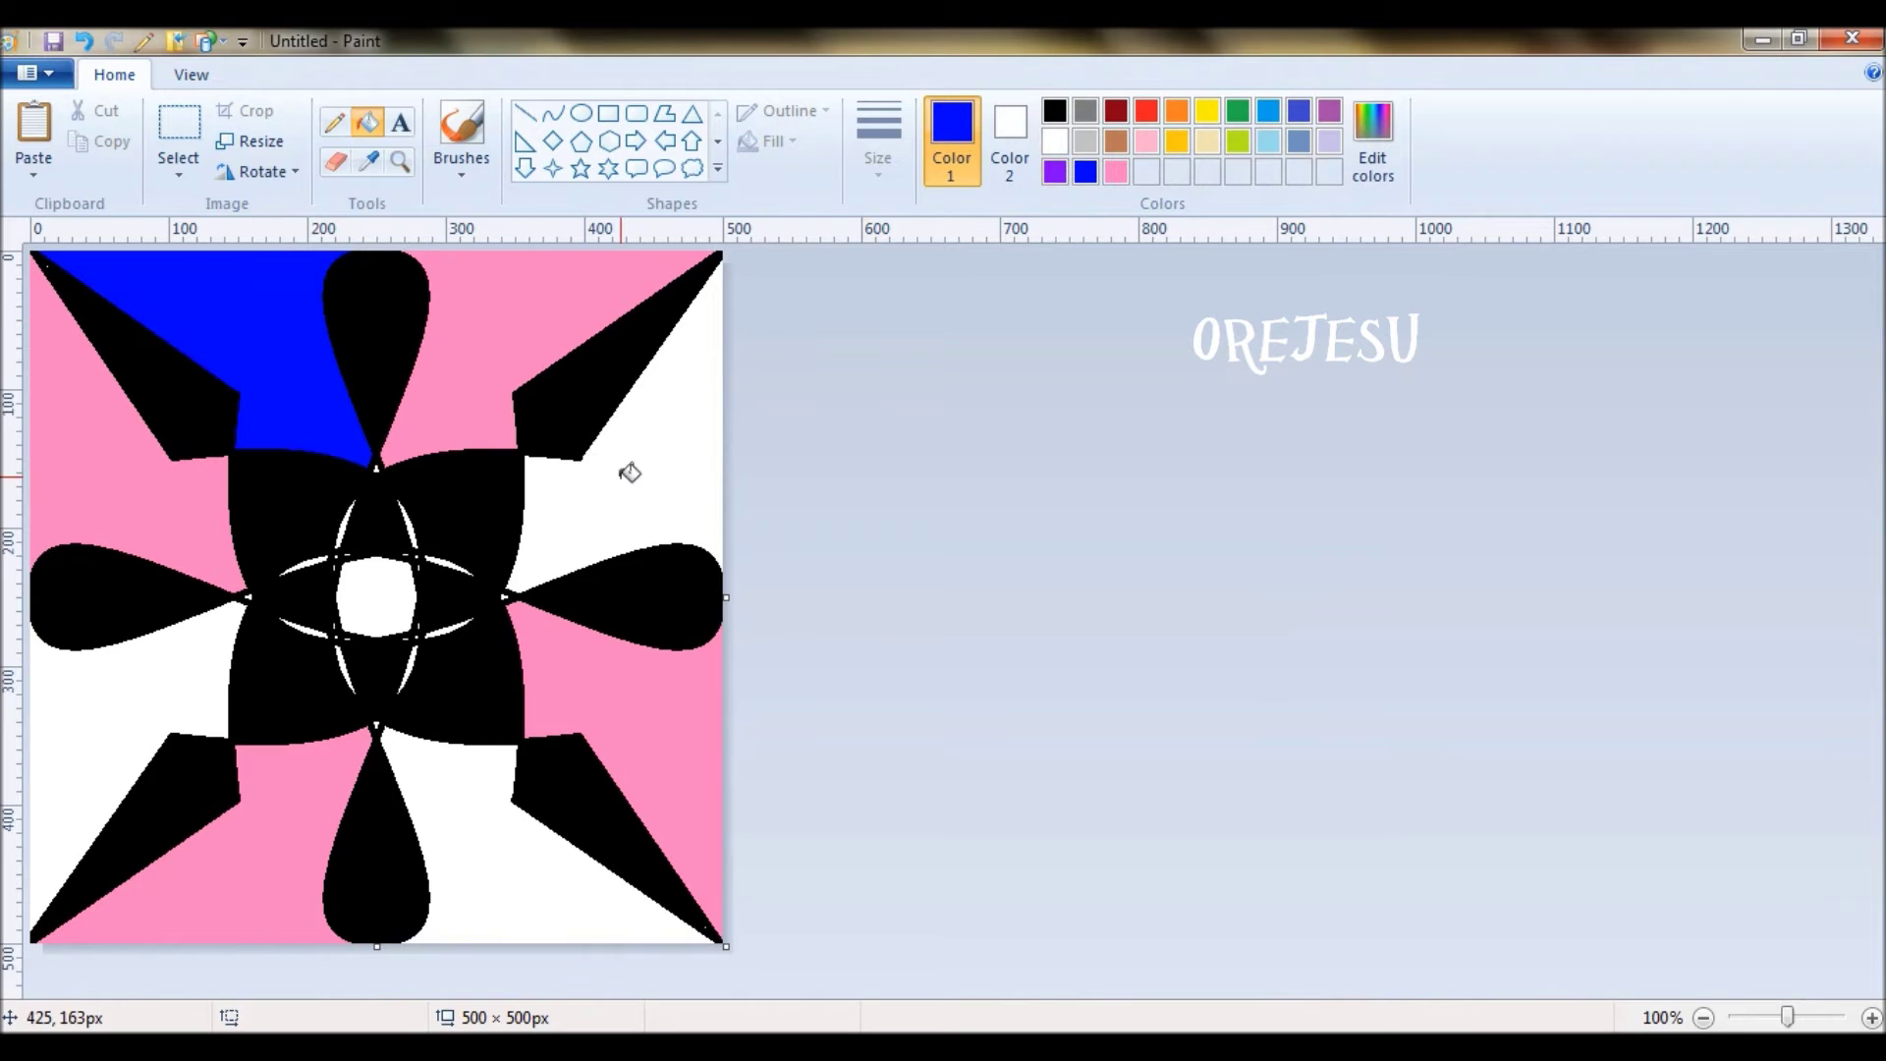
{"action": "left_click", "coordinate": [630, 472]}
{"action": "left_click", "coordinate": [458, 830]}
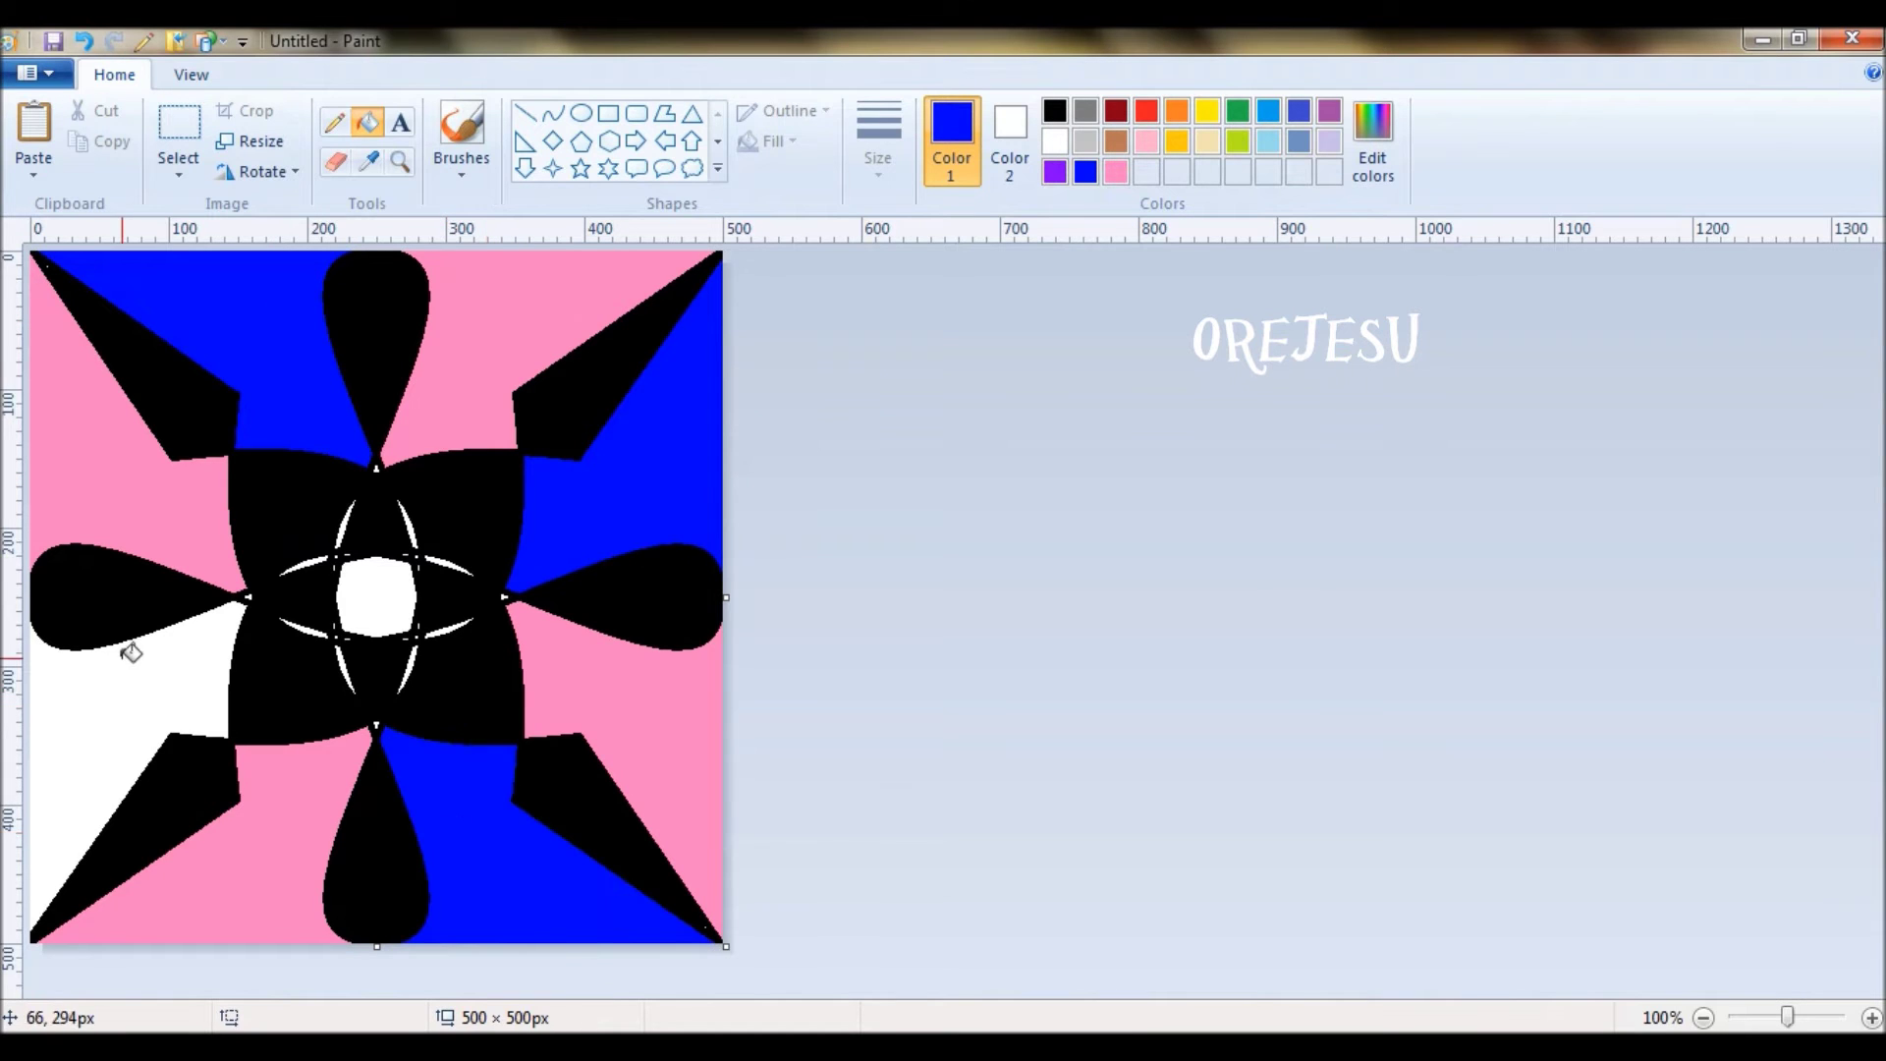
{"action": "left_click", "coordinate": [151, 691]}
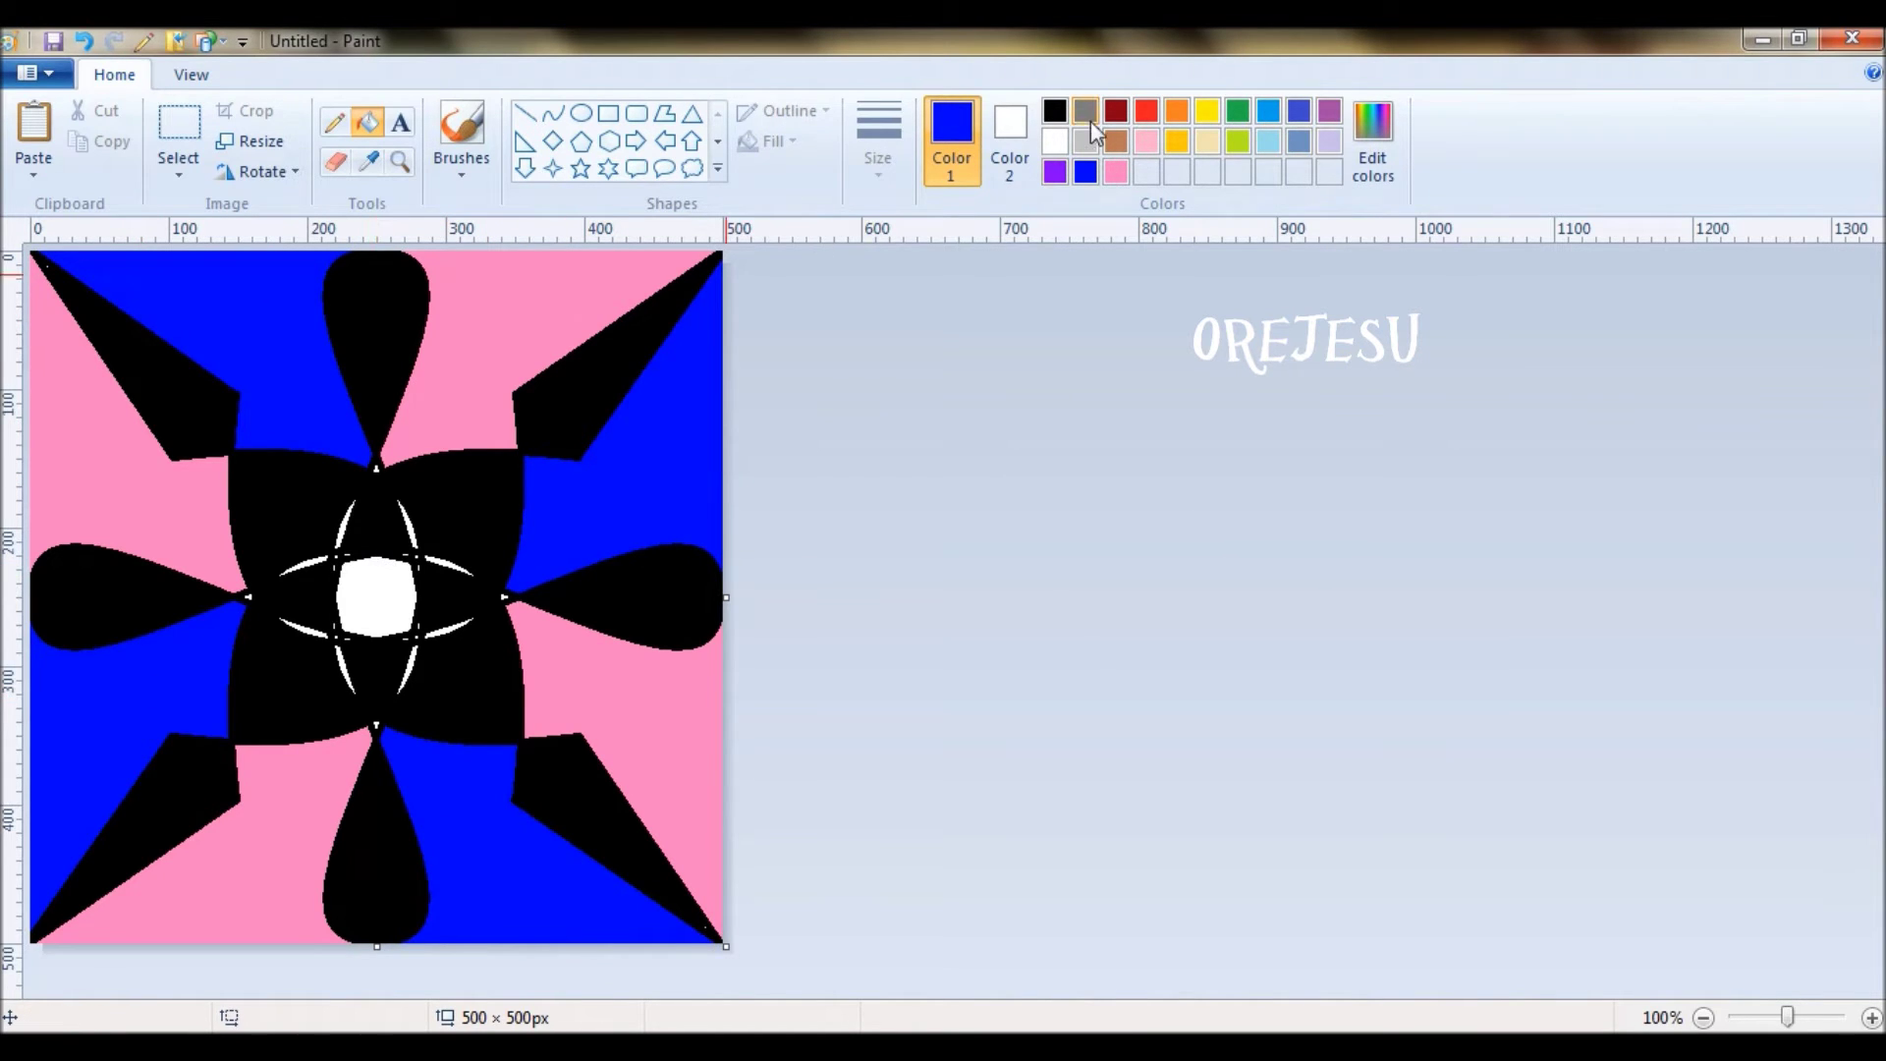
Fill the central square, the two slivers above it, the tiny top gap and the upper-right side sliver with violet
{"action": "left_click", "coordinate": [1057, 174]}
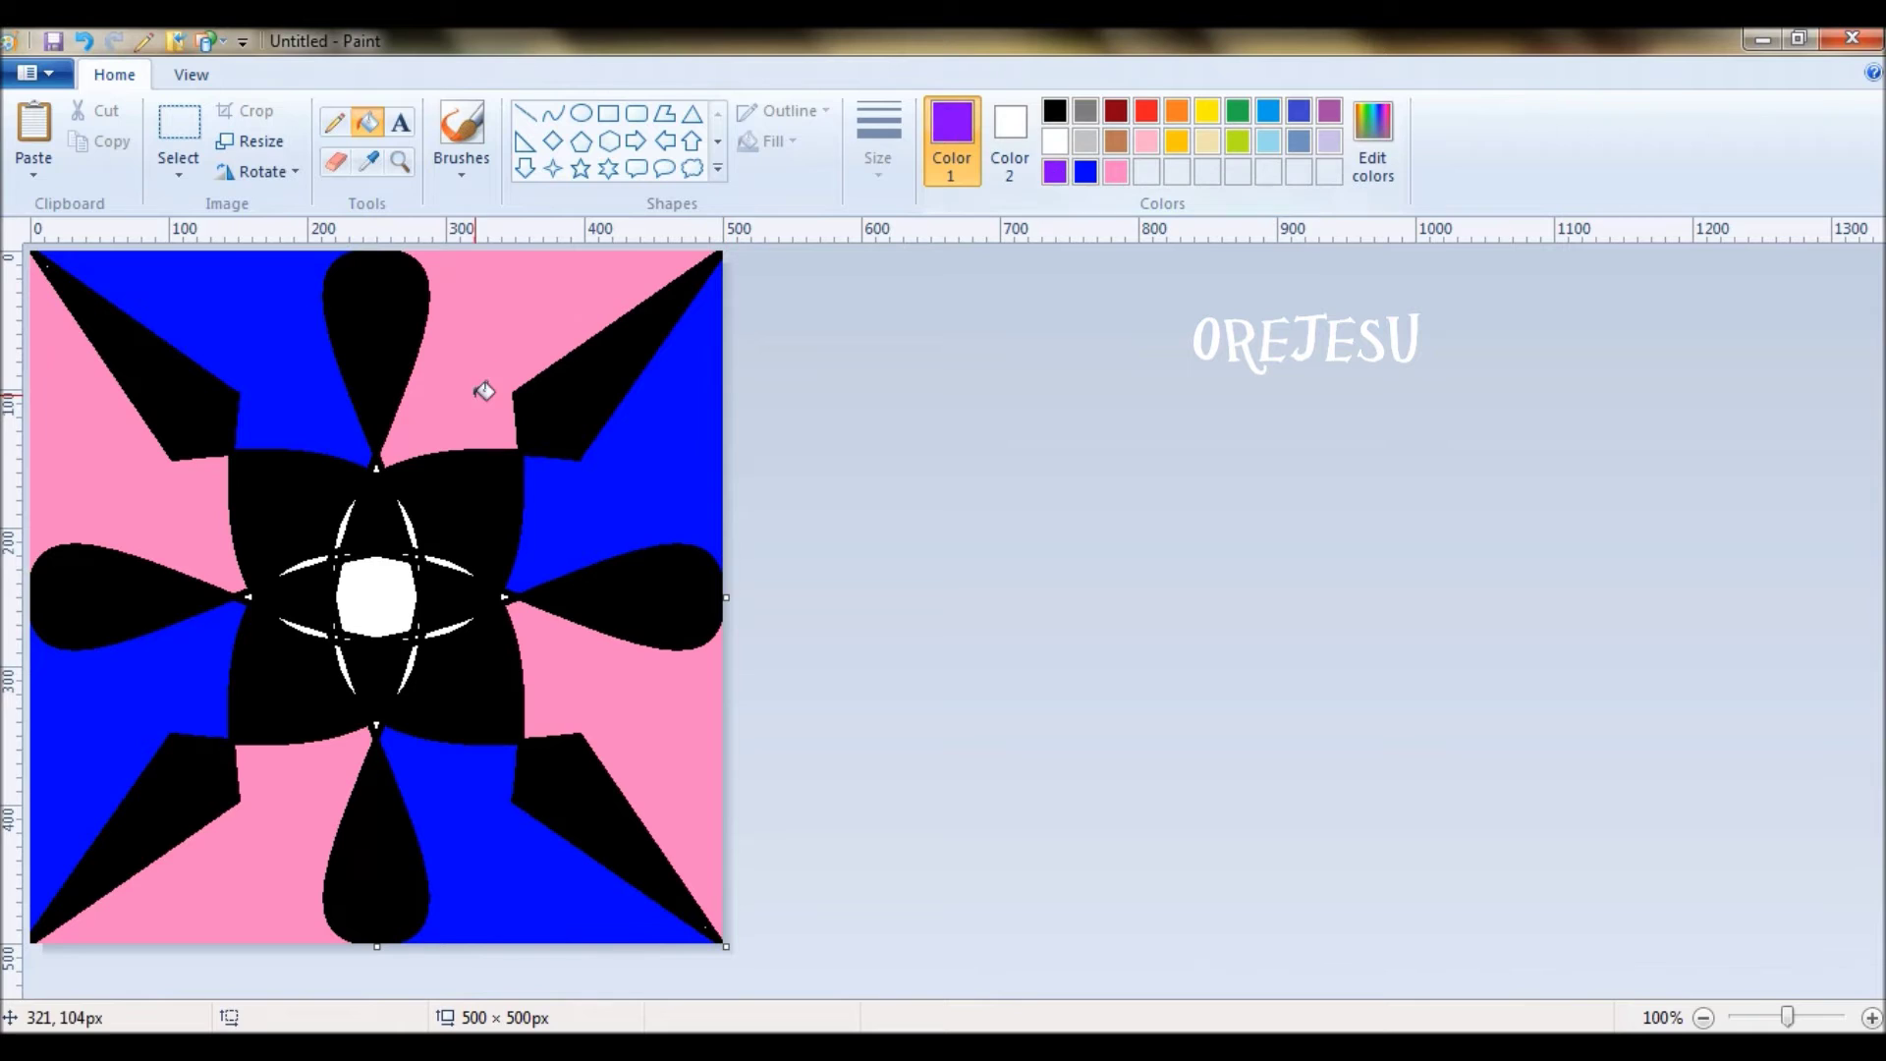
{"action": "left_click", "coordinate": [388, 604]}
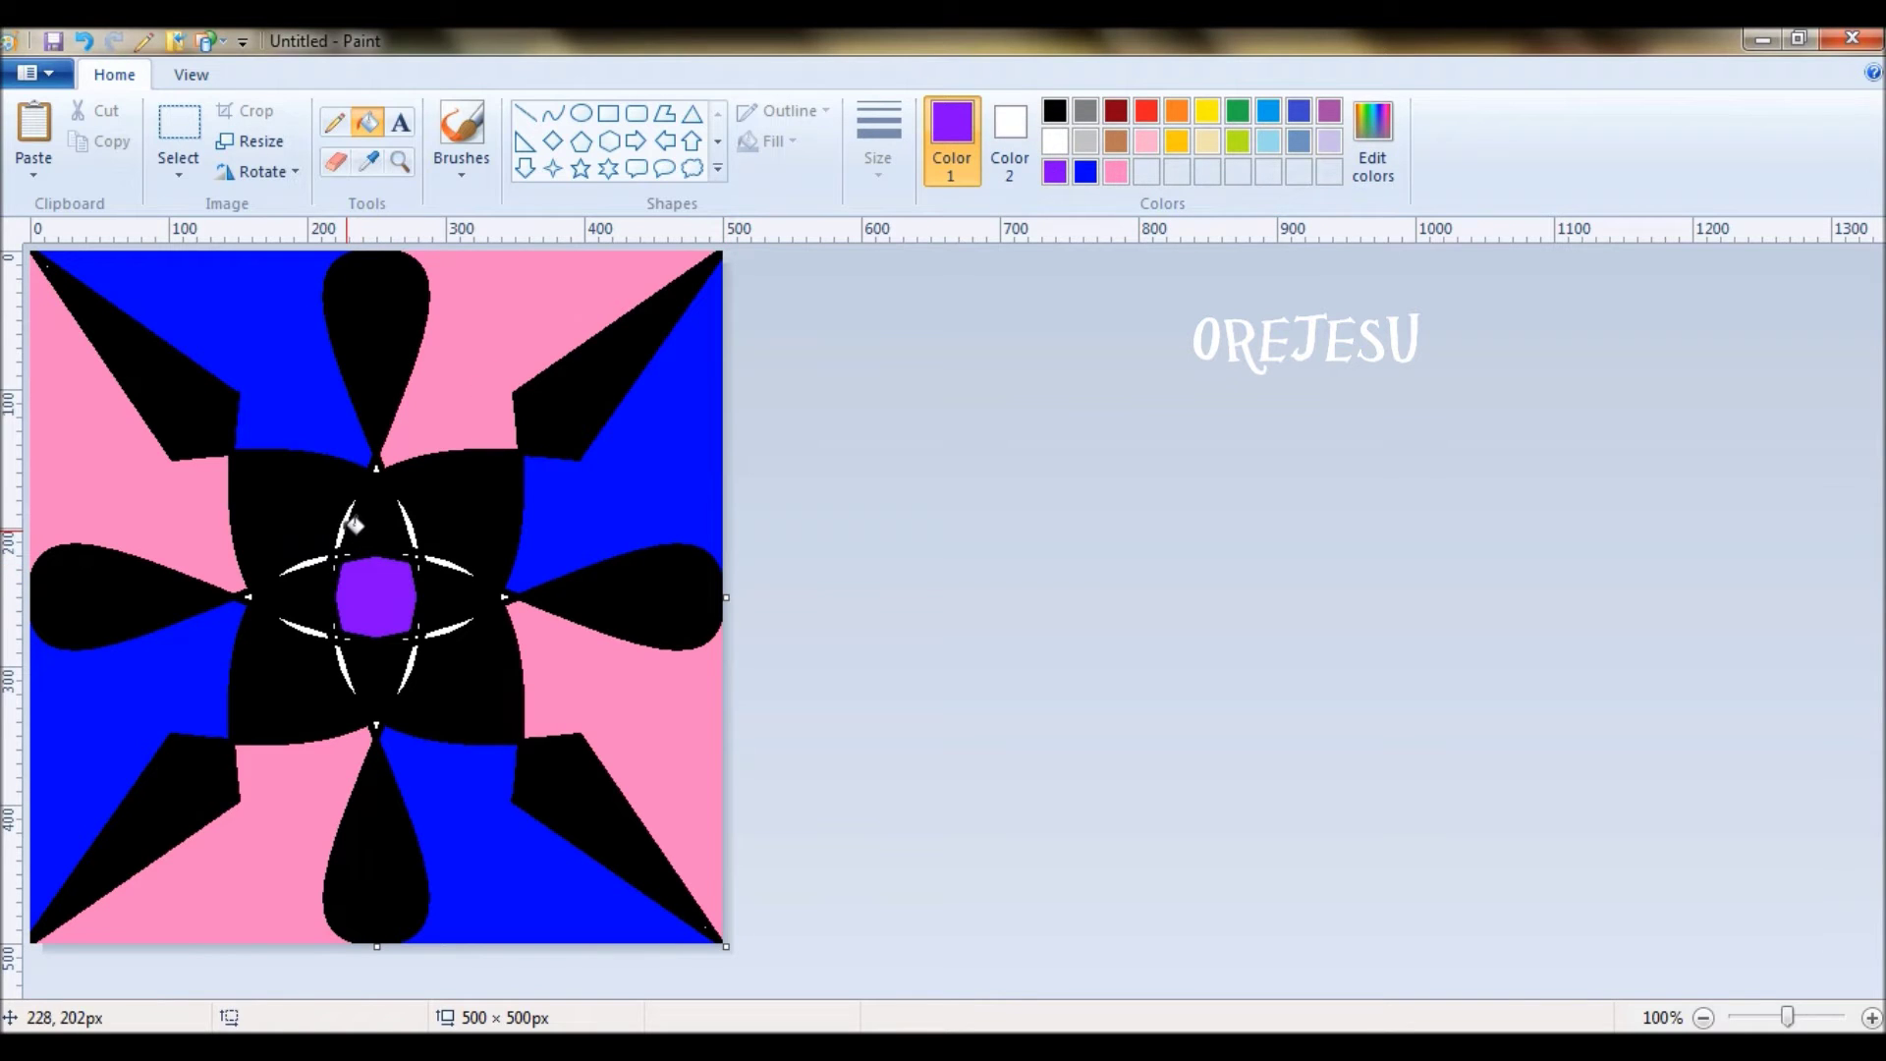
{"action": "left_click", "coordinate": [411, 529]}
{"action": "left_click", "coordinate": [380, 465]}
{"action": "left_click", "coordinate": [448, 563]}
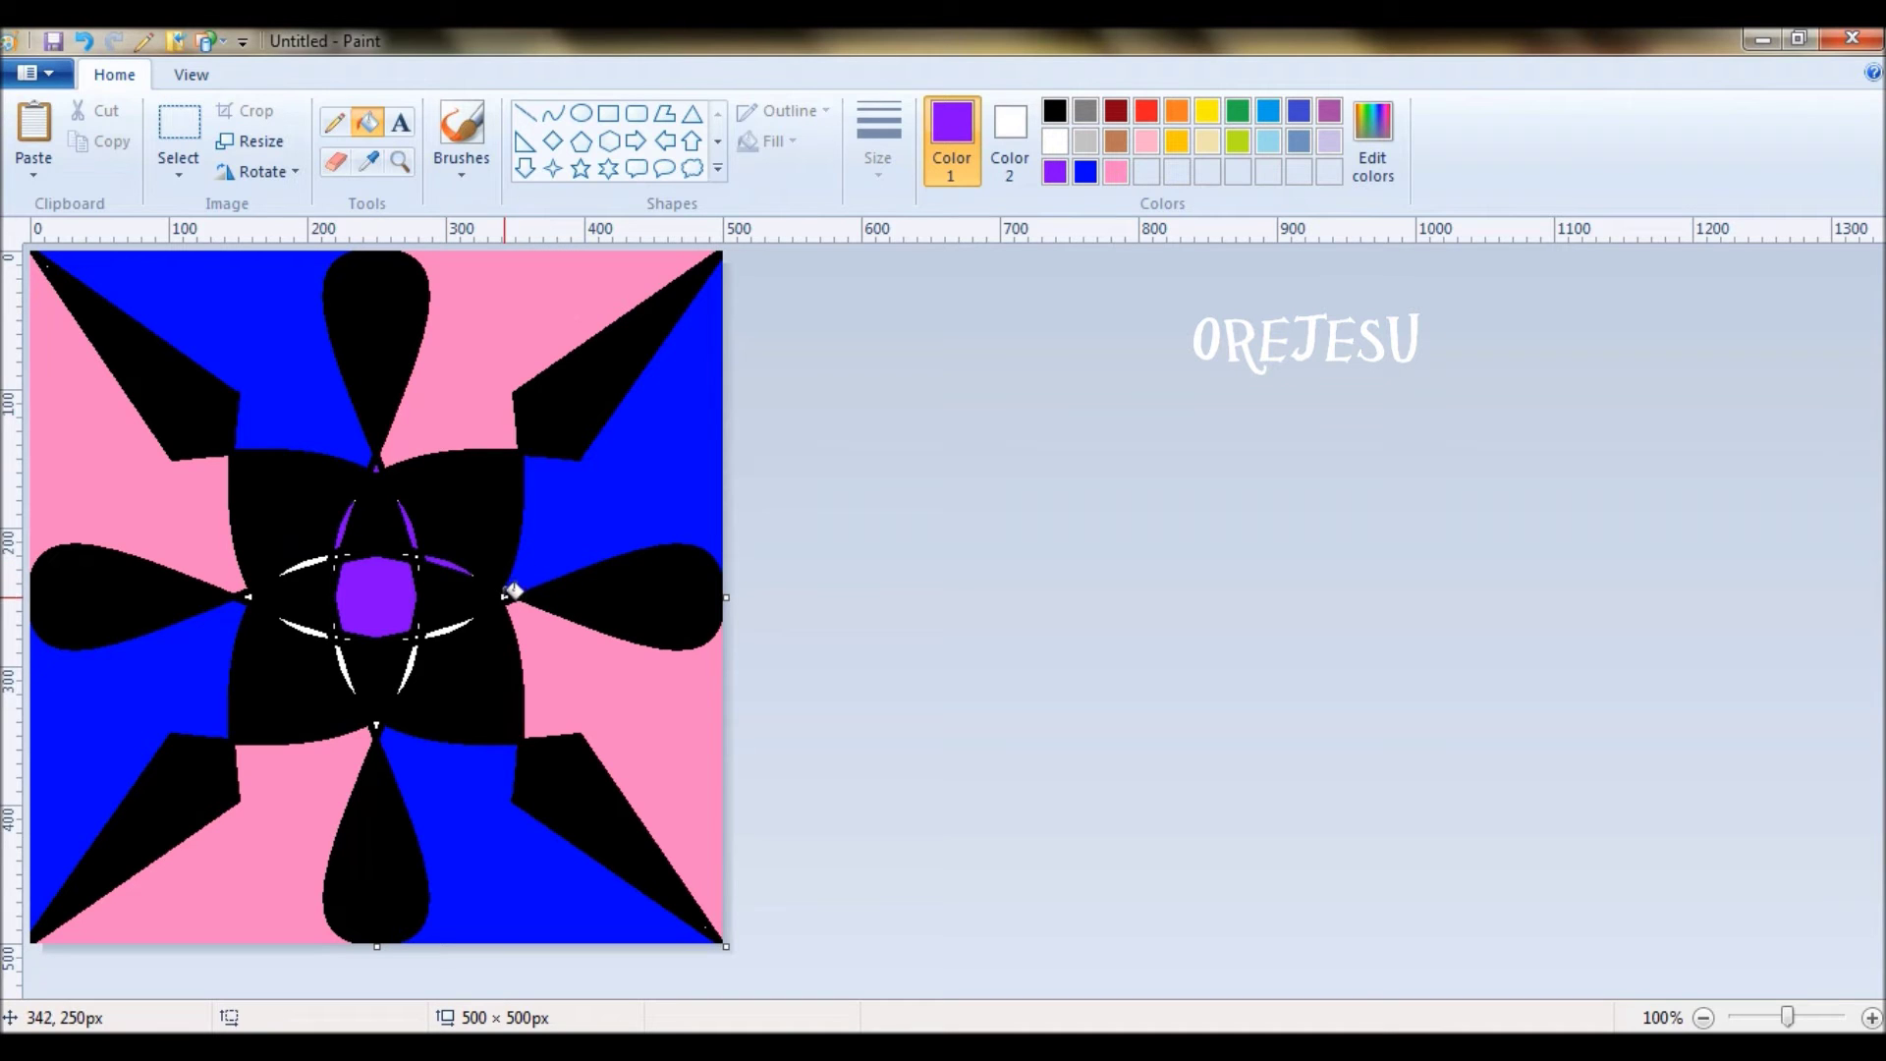
{"action": "left_click", "coordinate": [507, 593]}
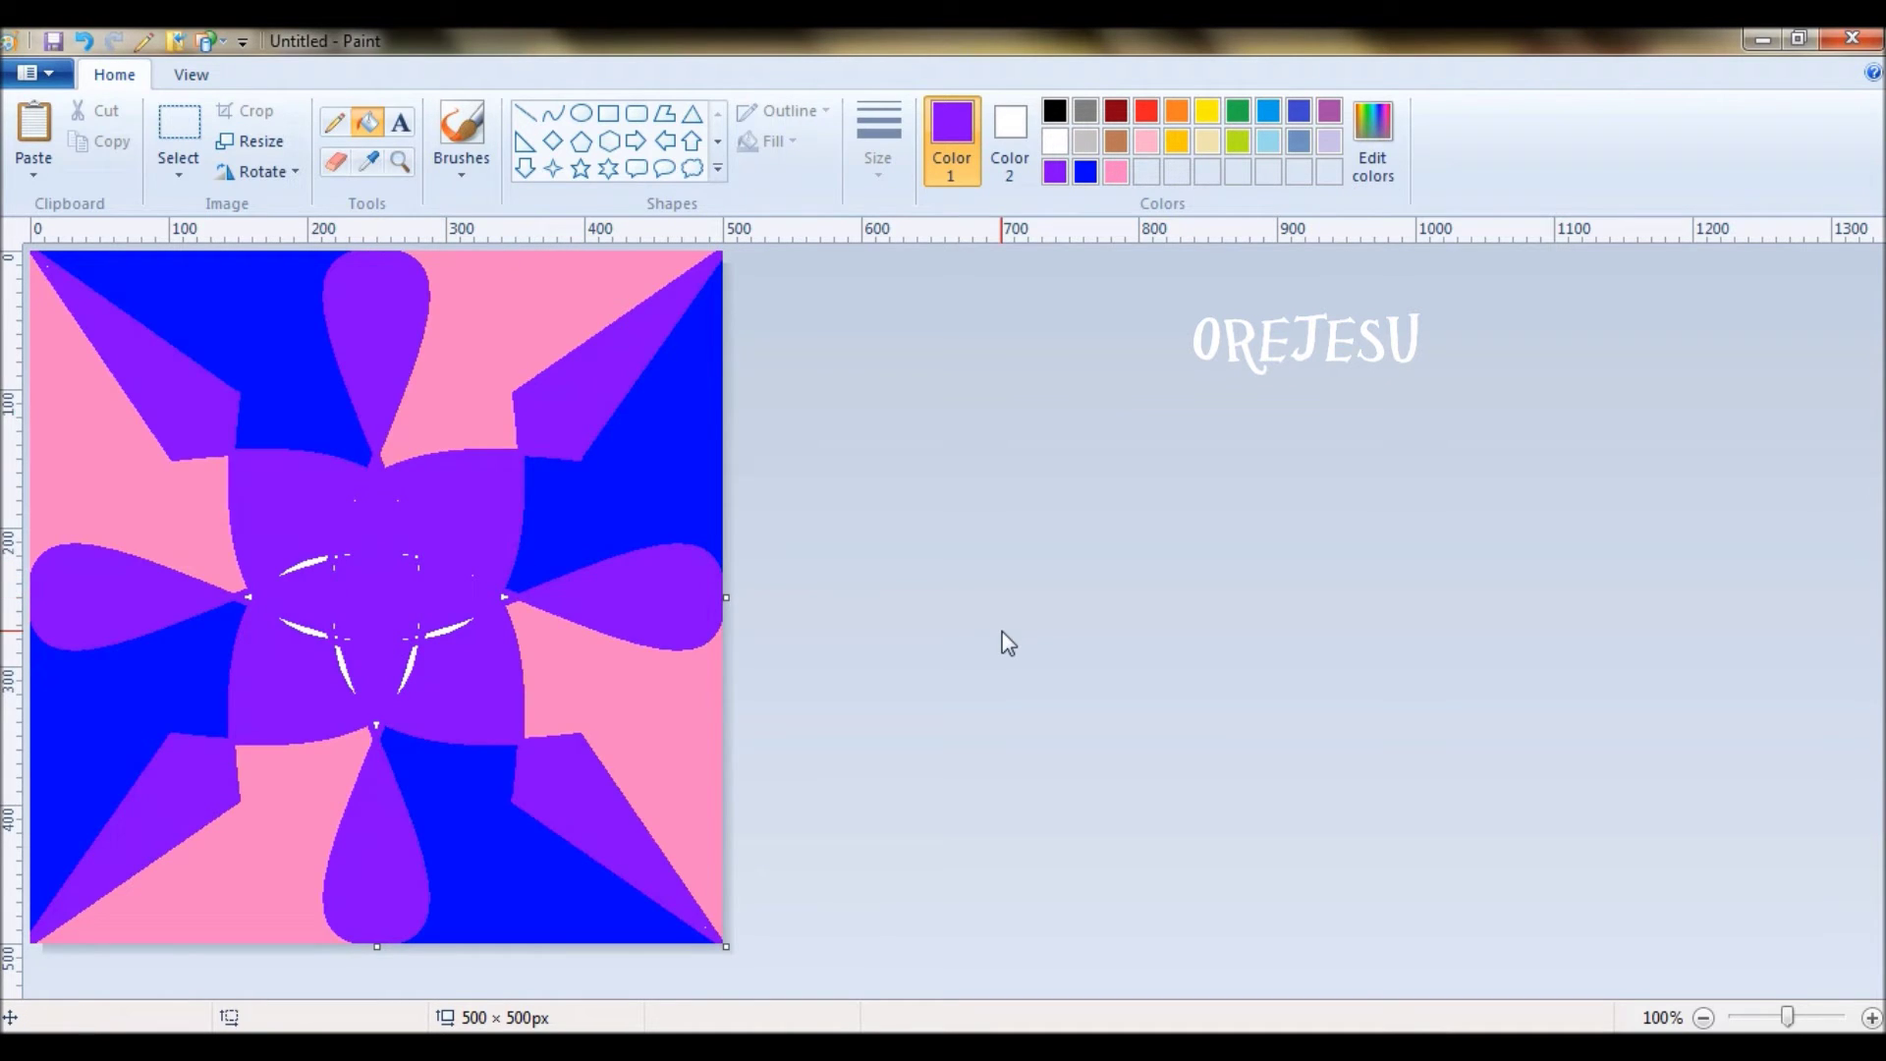
{"action": "key", "text": "ctrl+z"}
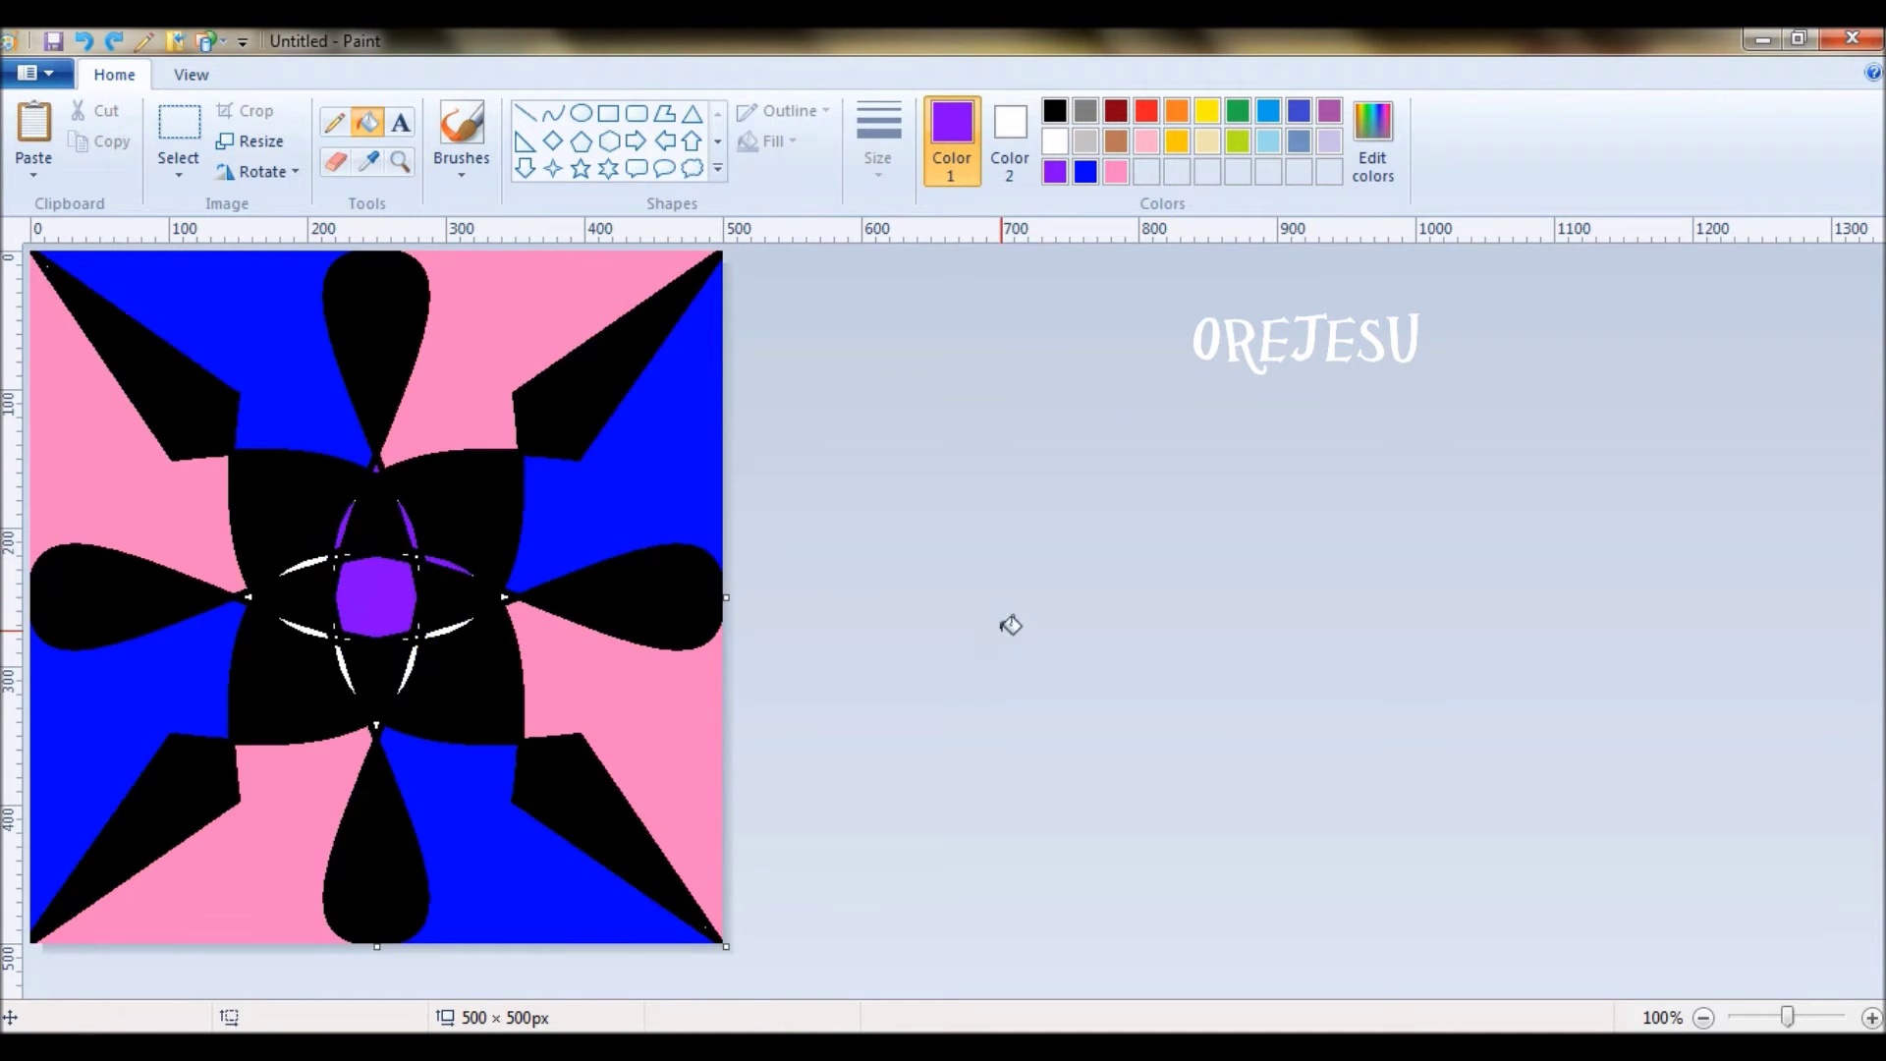
Fill the two white slivers and the tiny T-shaped gap on the left side of the central square with violet
{"action": "left_click", "coordinate": [1871, 1018]}
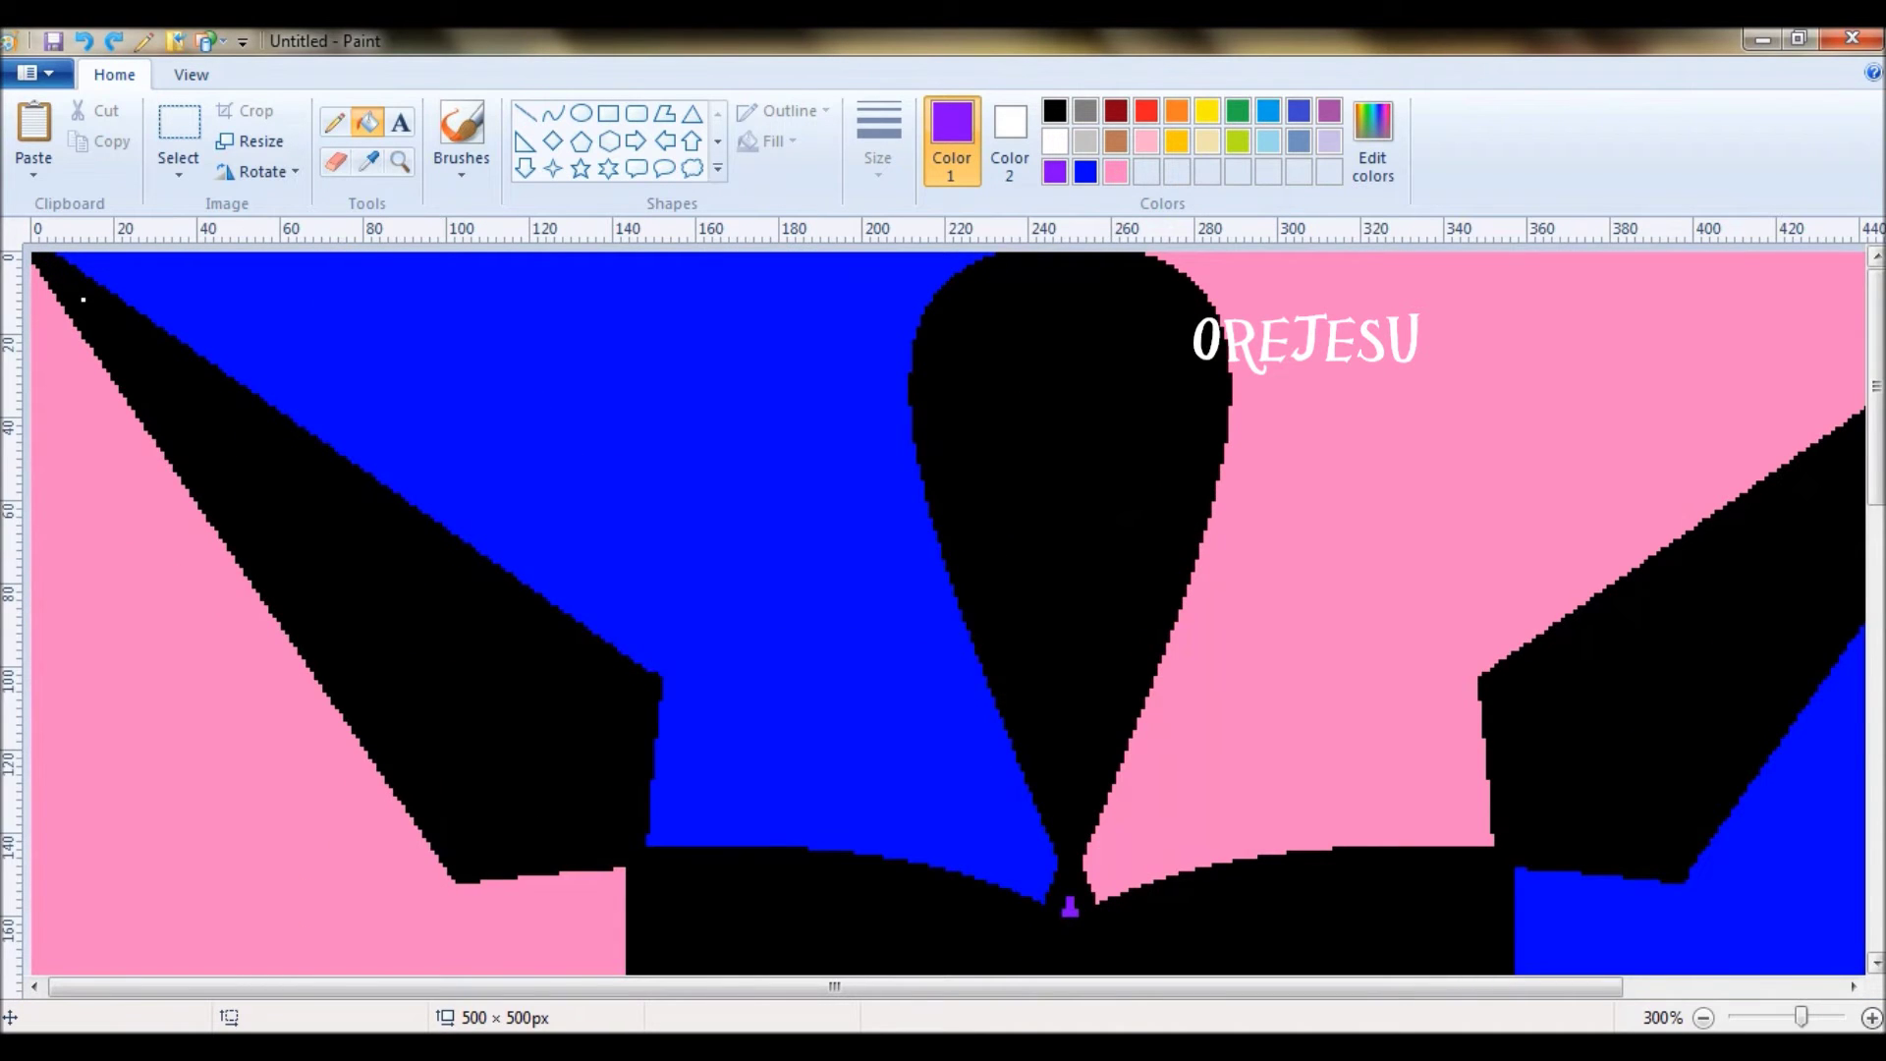
{"action": "left_click_drag", "start_coordinate": [1876, 386], "coordinate": [1876, 651]}
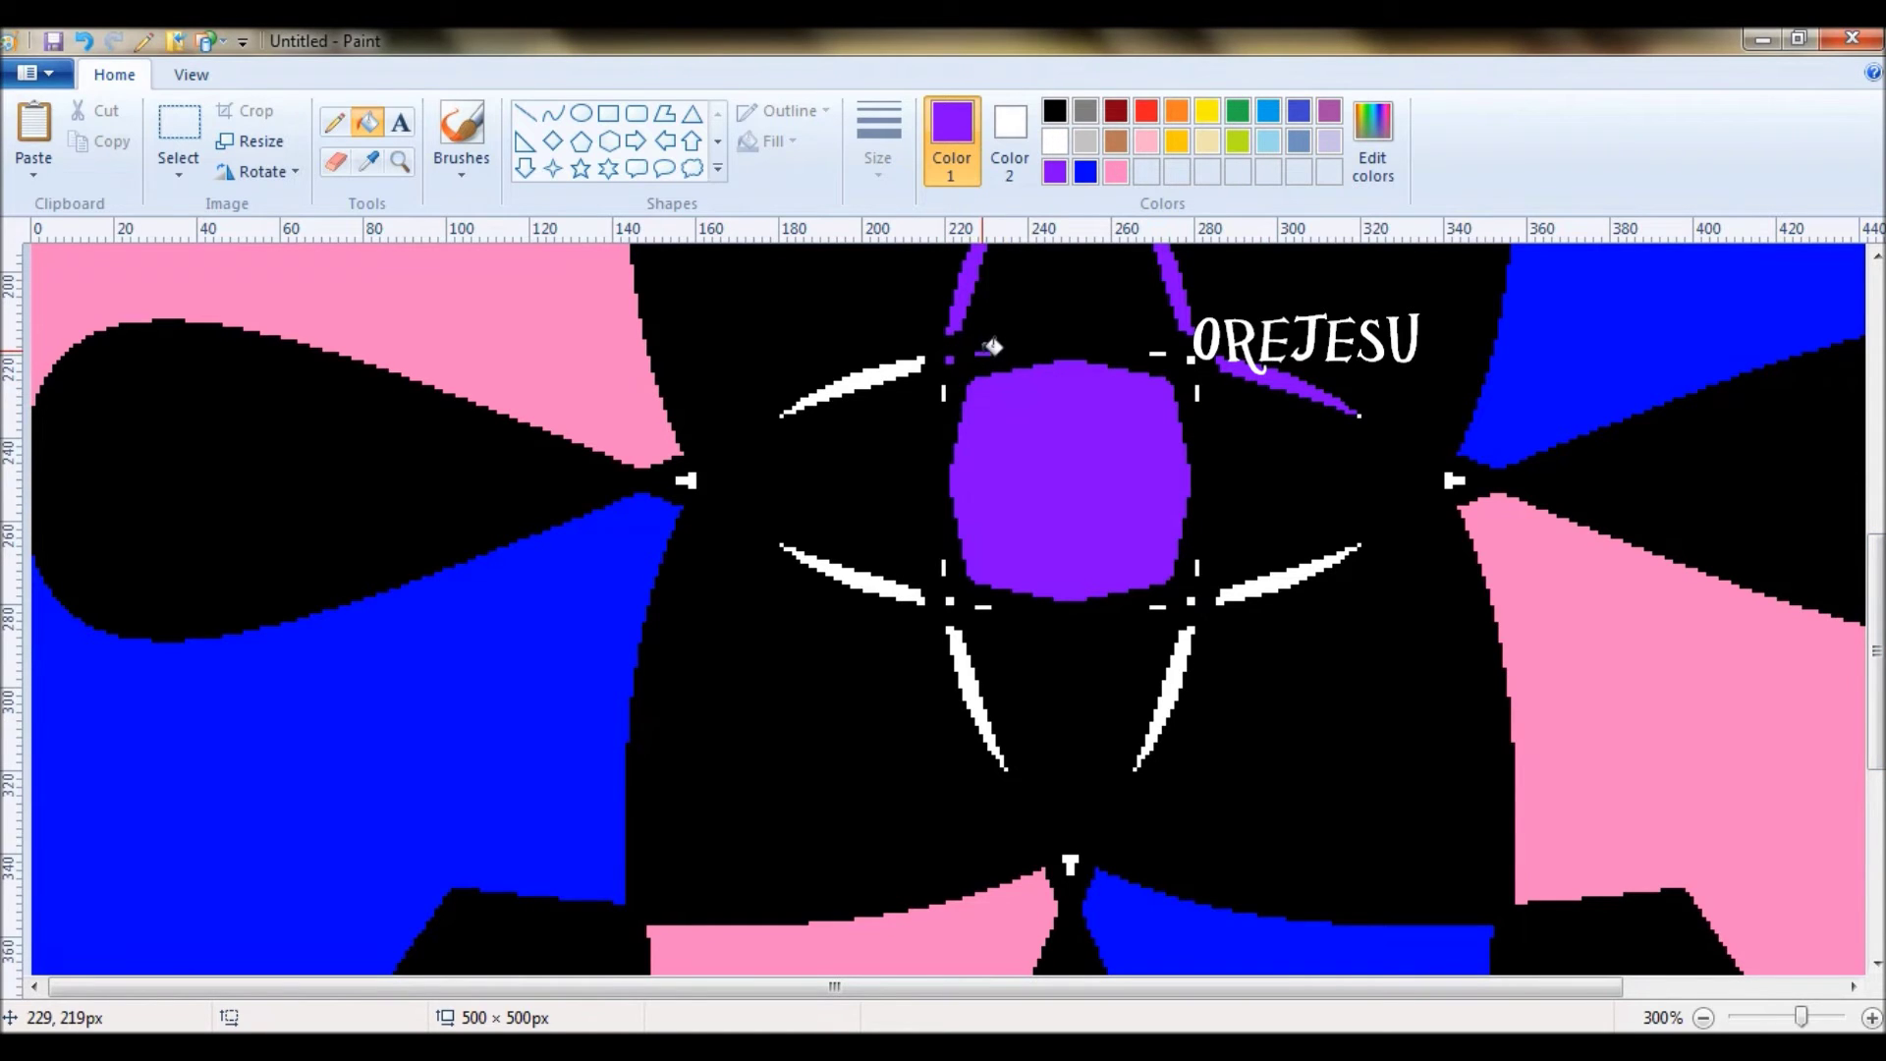
{"action": "left_click", "coordinate": [919, 362]}
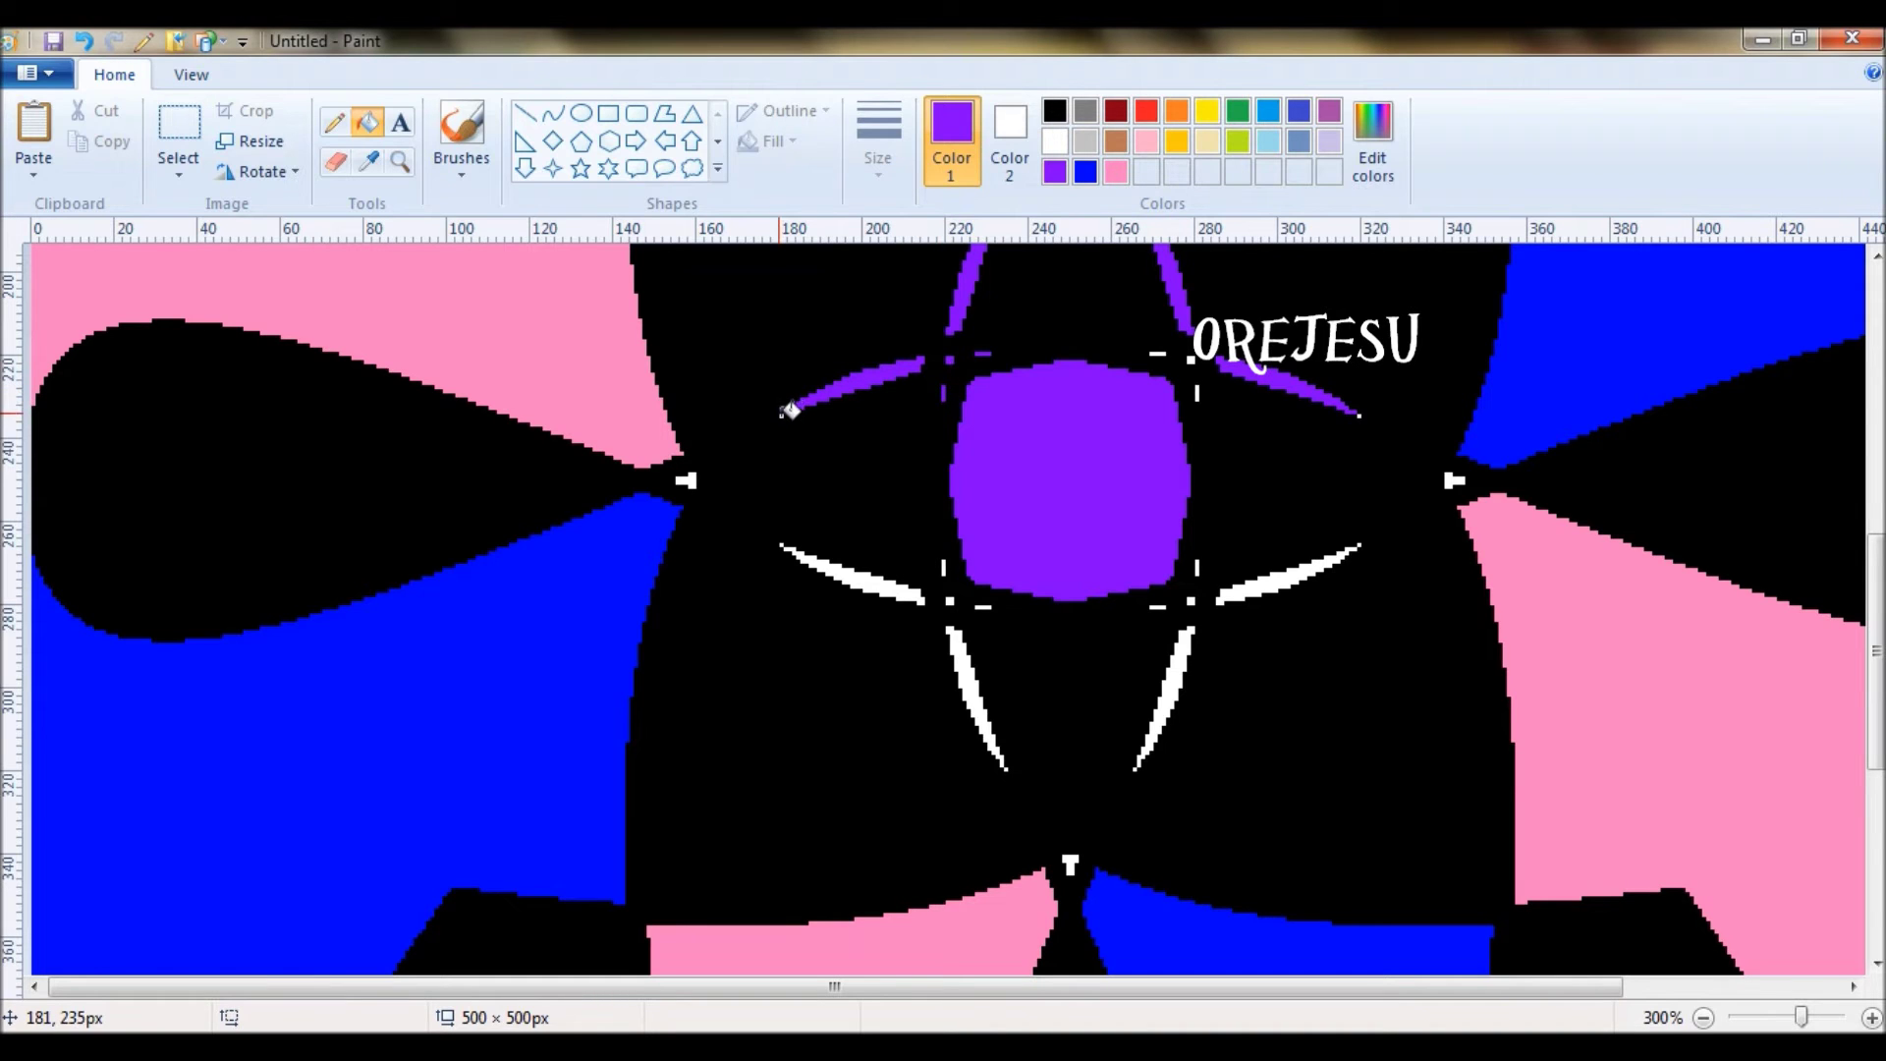
{"action": "left_click", "coordinate": [784, 413]}
{"action": "key", "text": "ctrl+z"}
{"action": "left_click", "coordinate": [686, 480]}
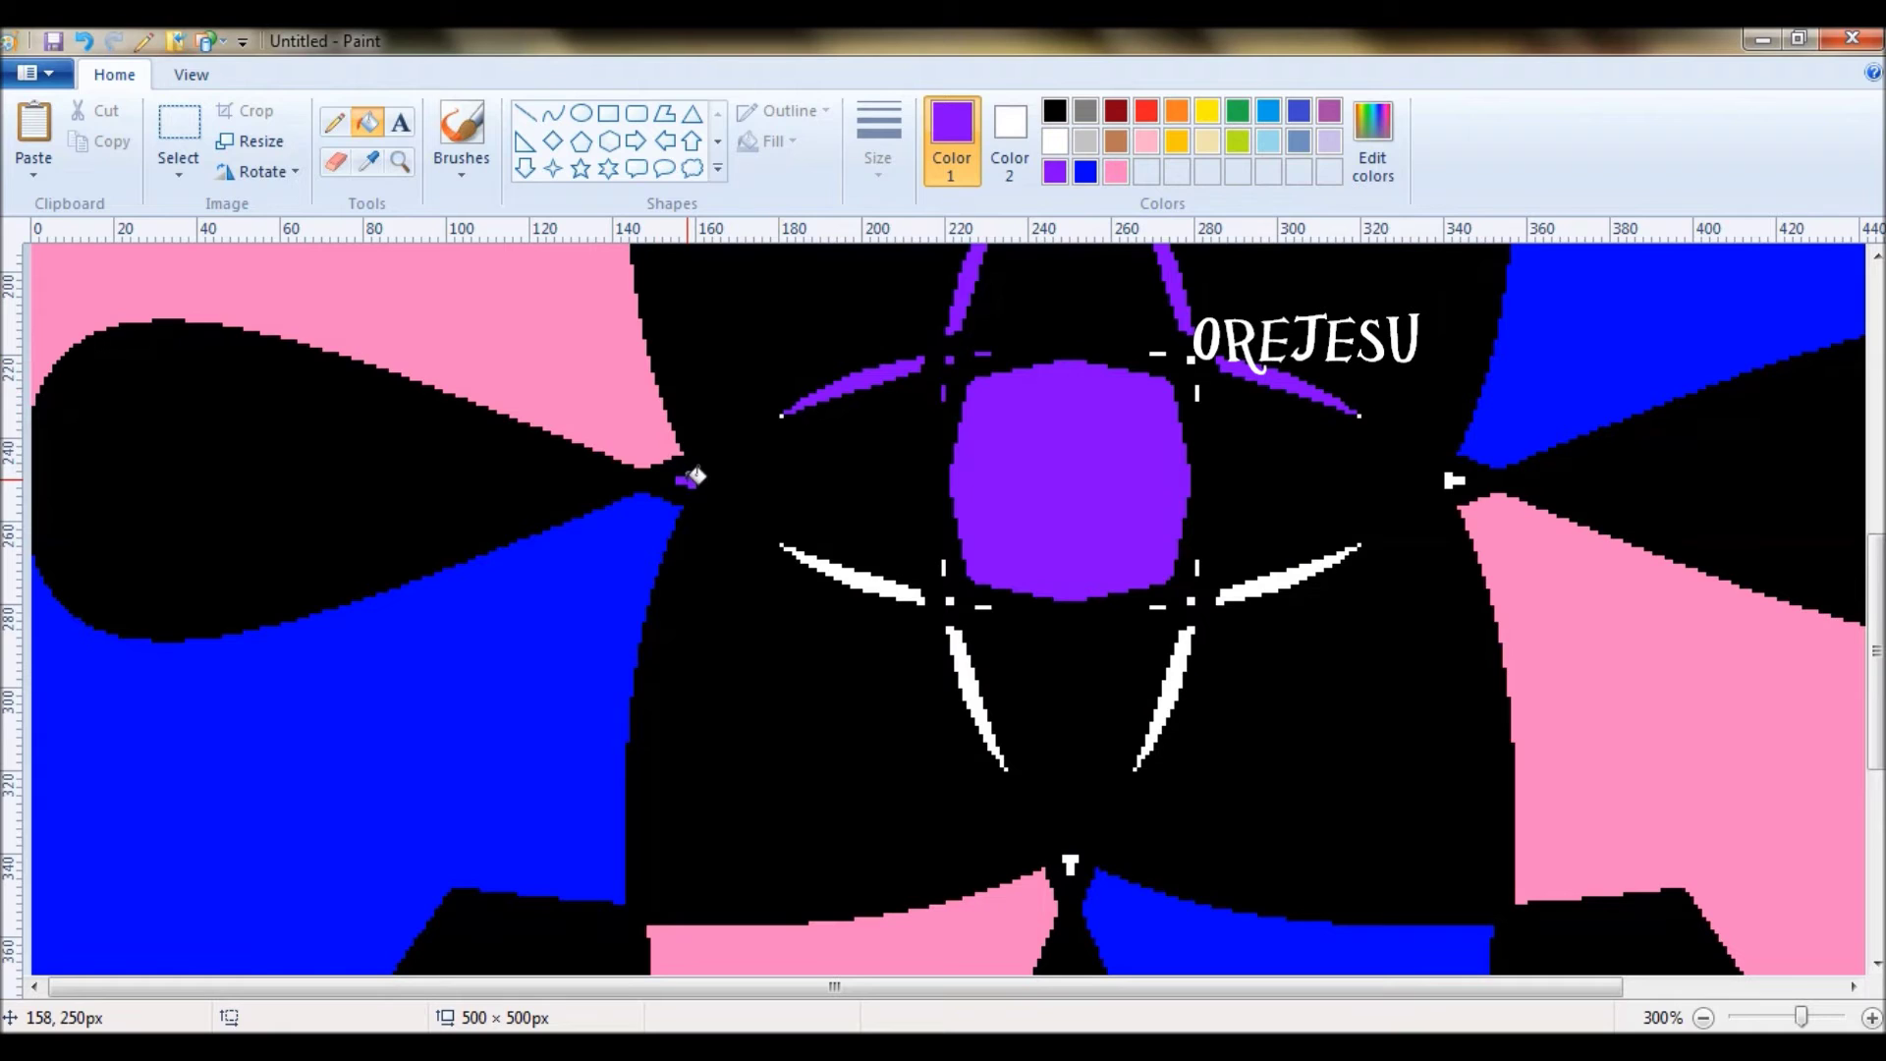
{"action": "left_click", "coordinate": [874, 575]}
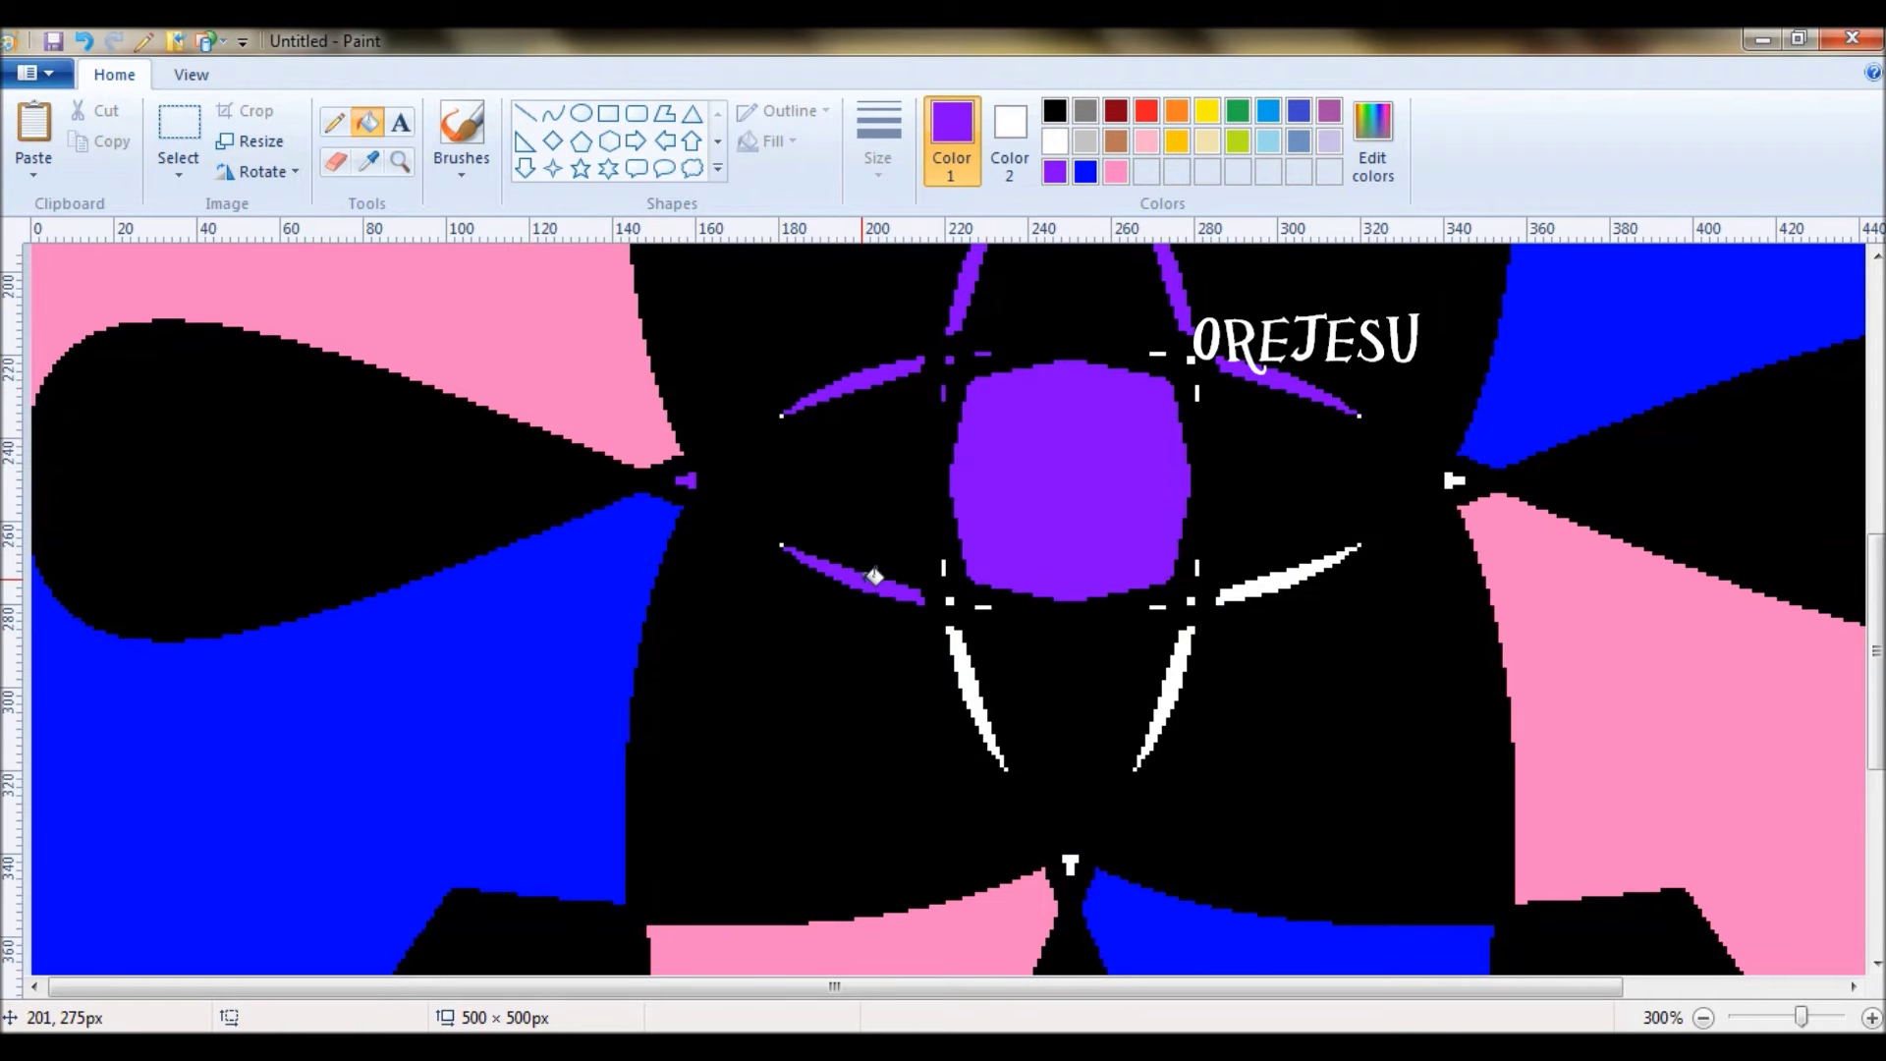
Fill the tiny white marks at the central square's lower-left corner and the left sliver below the square with violet
{"action": "left_click", "coordinate": [946, 570]}
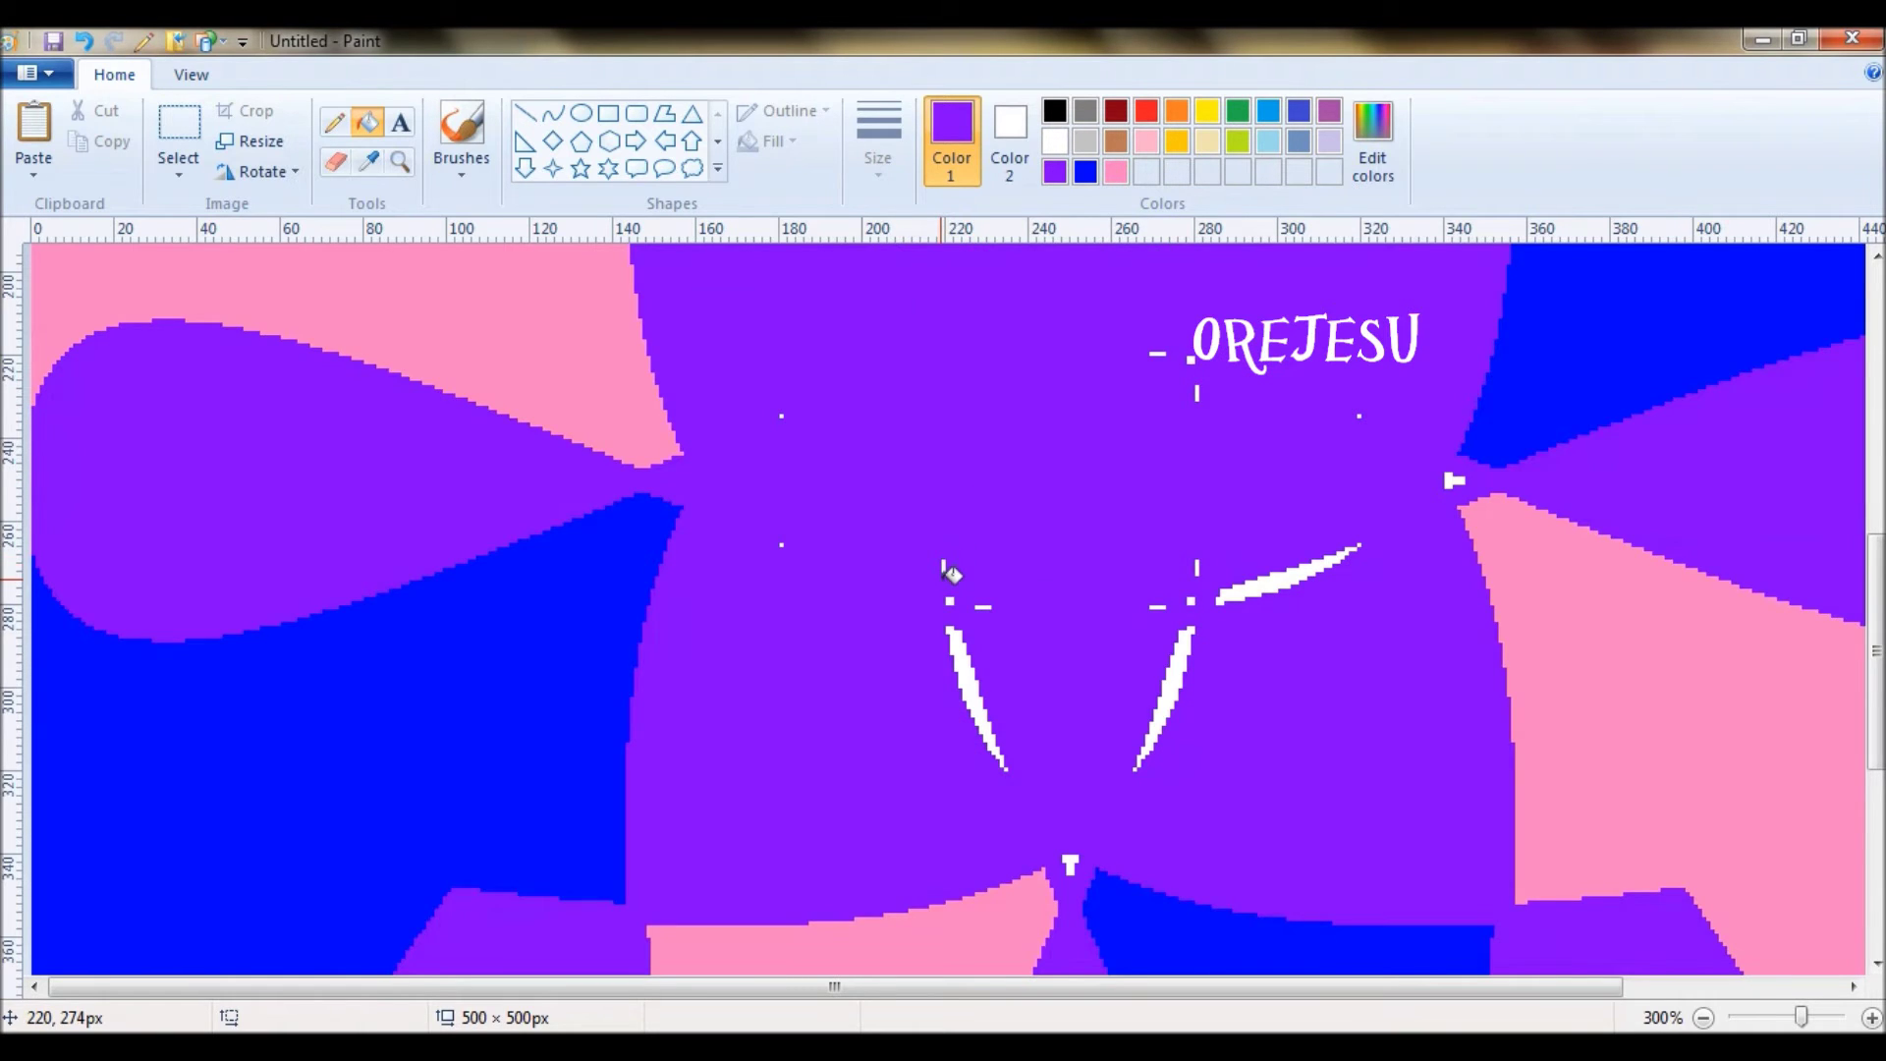
{"action": "key", "text": "ctrl+z"}
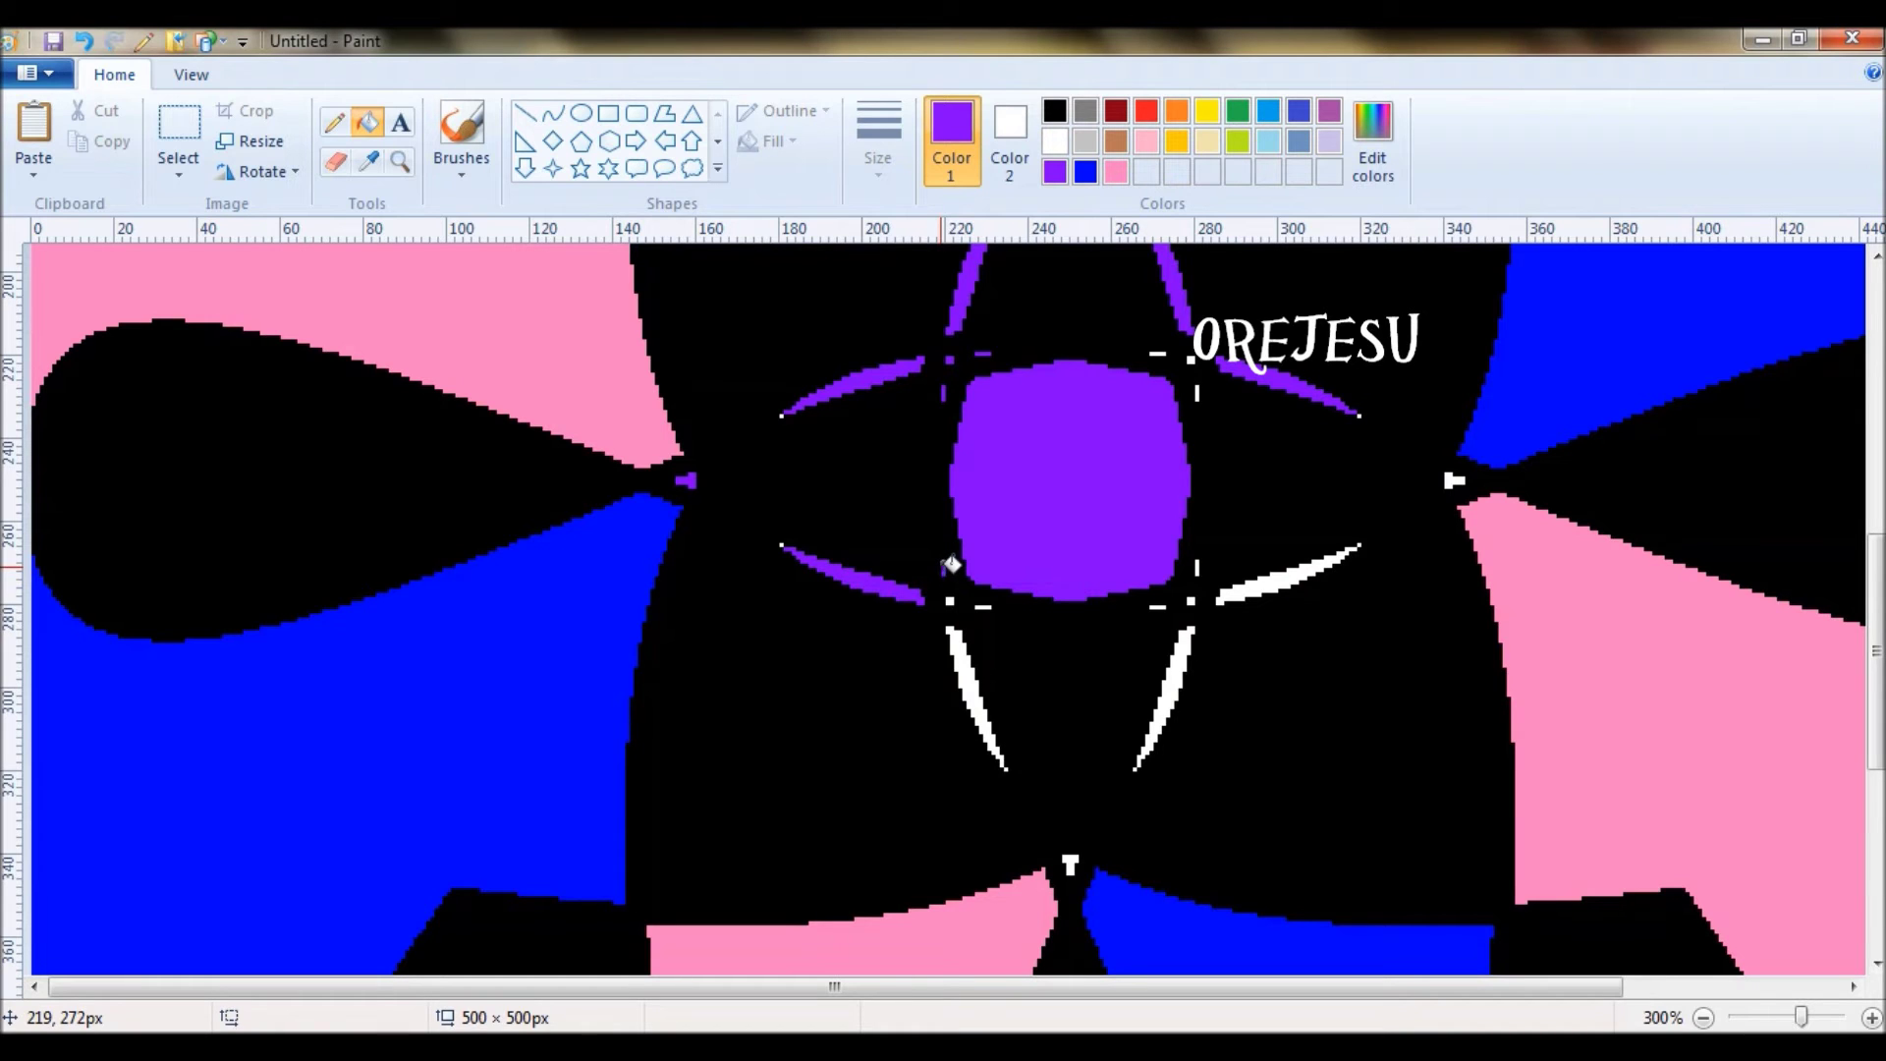
{"action": "left_click", "coordinate": [960, 593]}
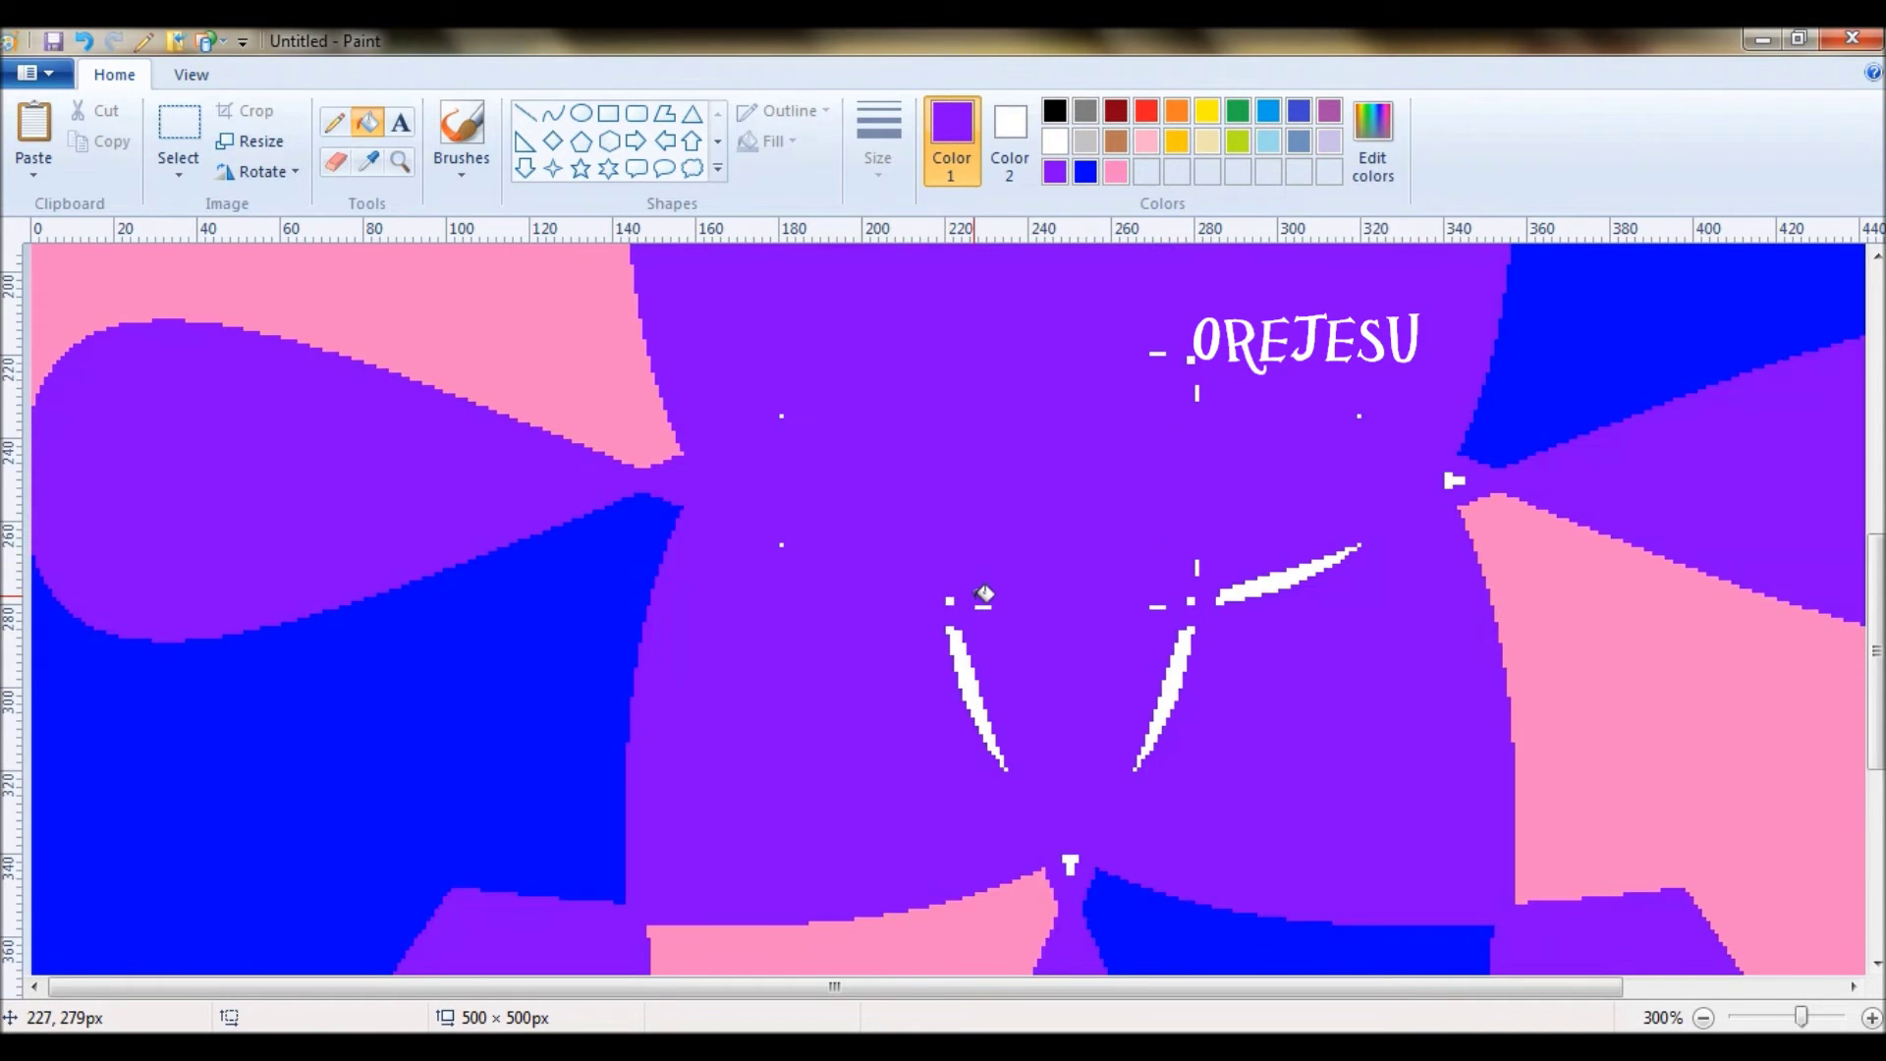
{"action": "key", "text": "ctrl+z"}
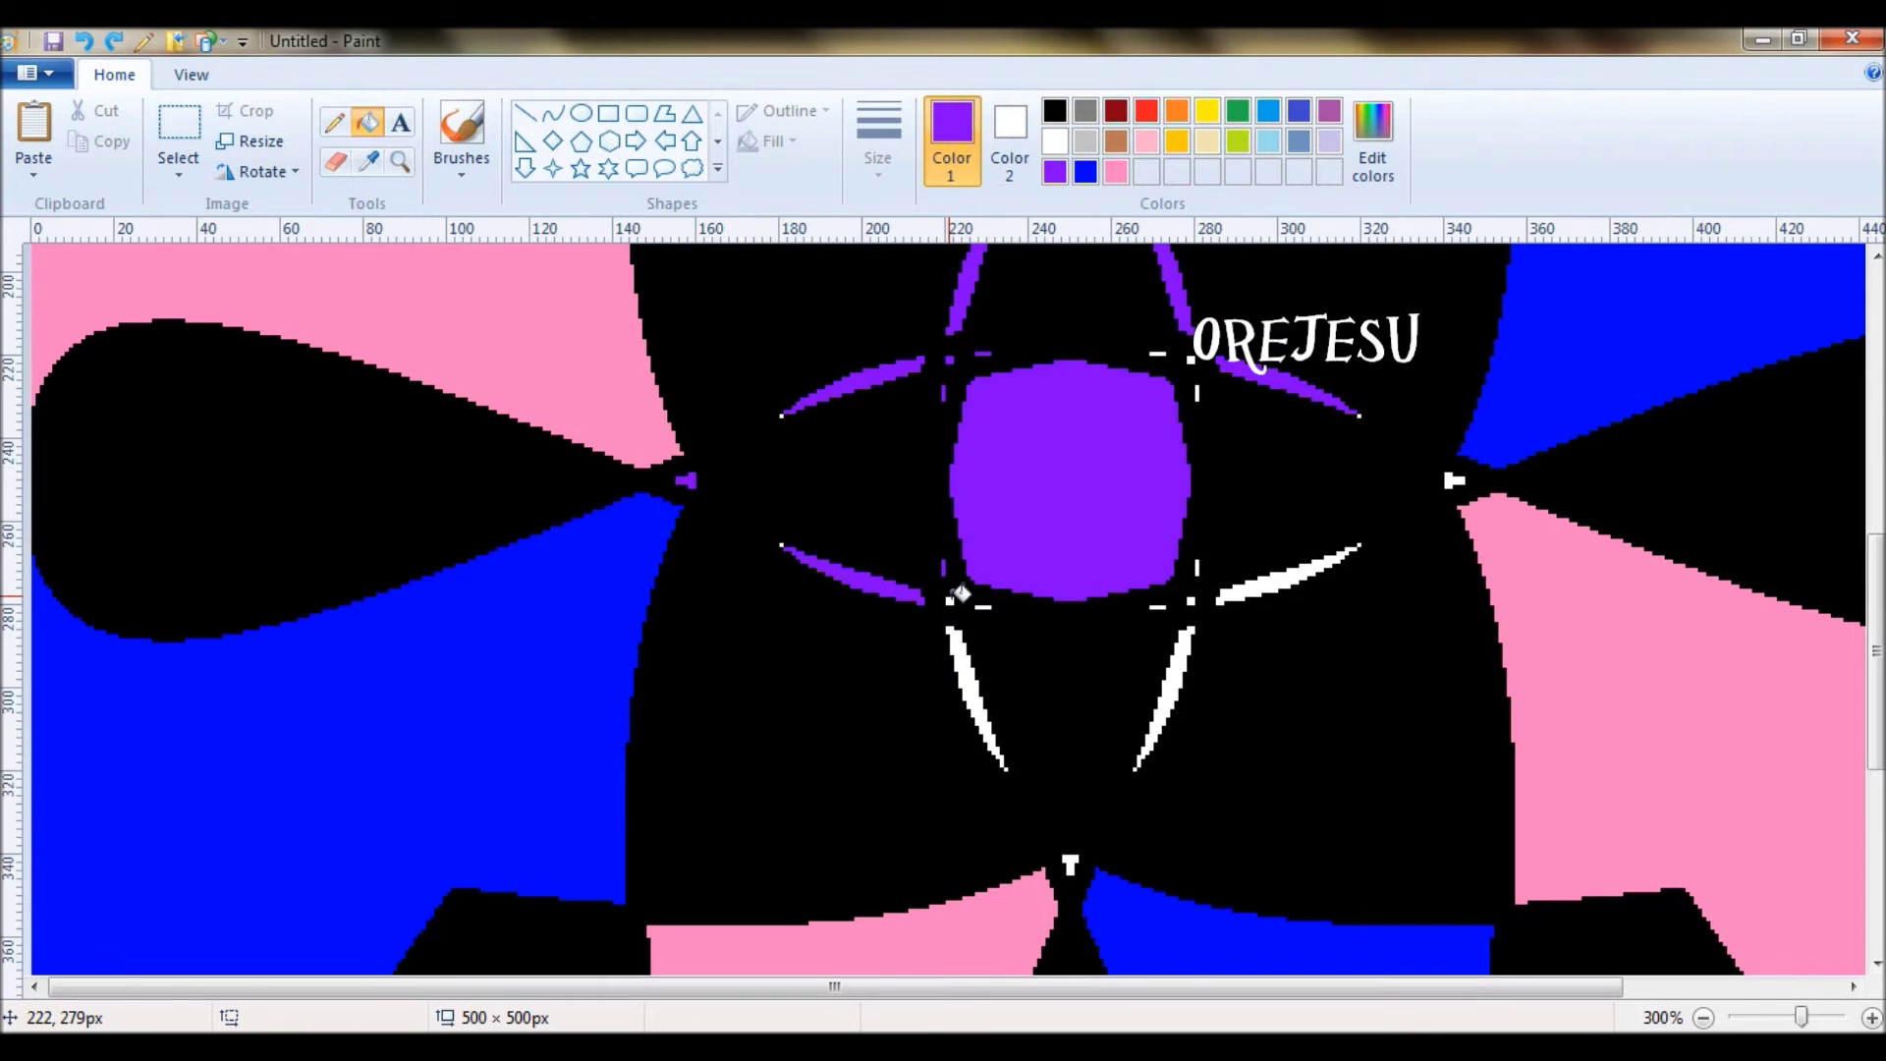
{"action": "left_click", "coordinate": [973, 592]}
{"action": "key", "text": "ctrl+z"}
{"action": "left_click", "coordinate": [950, 599]}
{"action": "left_click", "coordinate": [969, 645]}
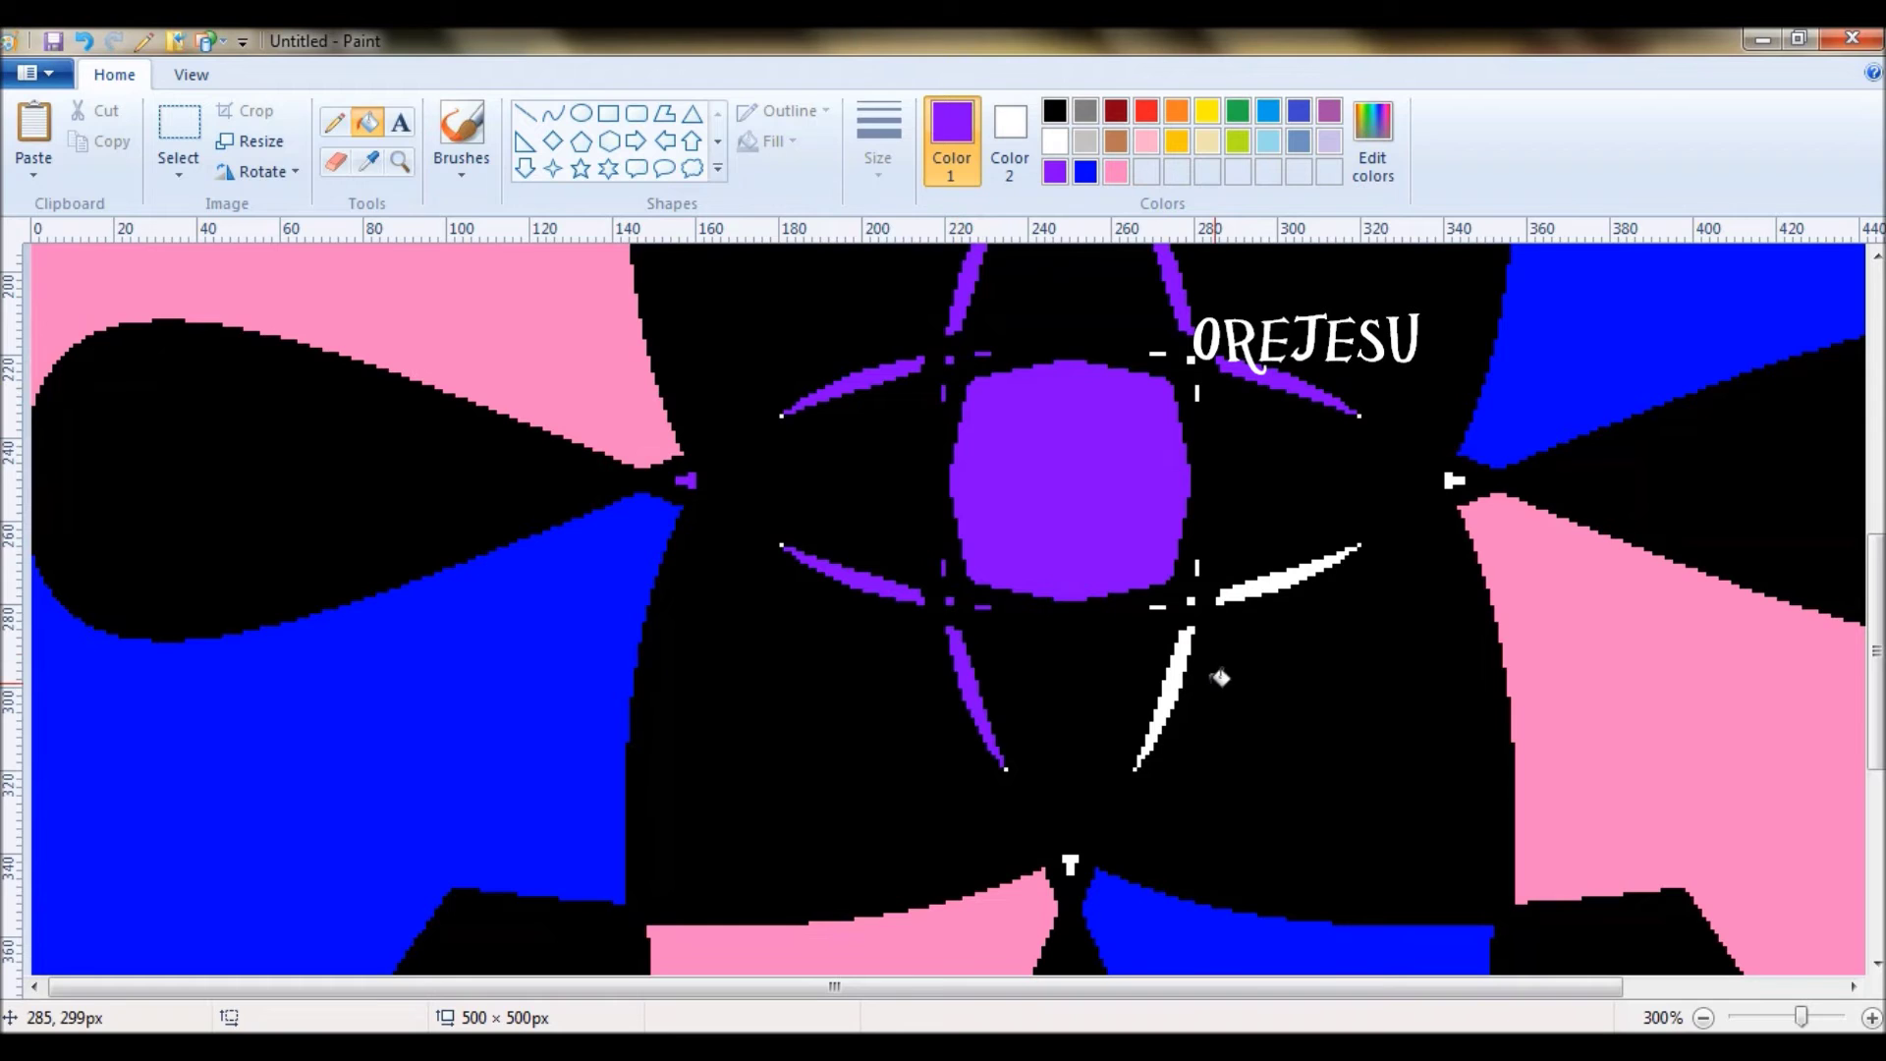
Fill the right white sliver below the central square and the tiny T-shaped gap beneath it with violet
{"action": "left_click", "coordinate": [1182, 674]}
{"action": "left_click", "coordinate": [1078, 858]}
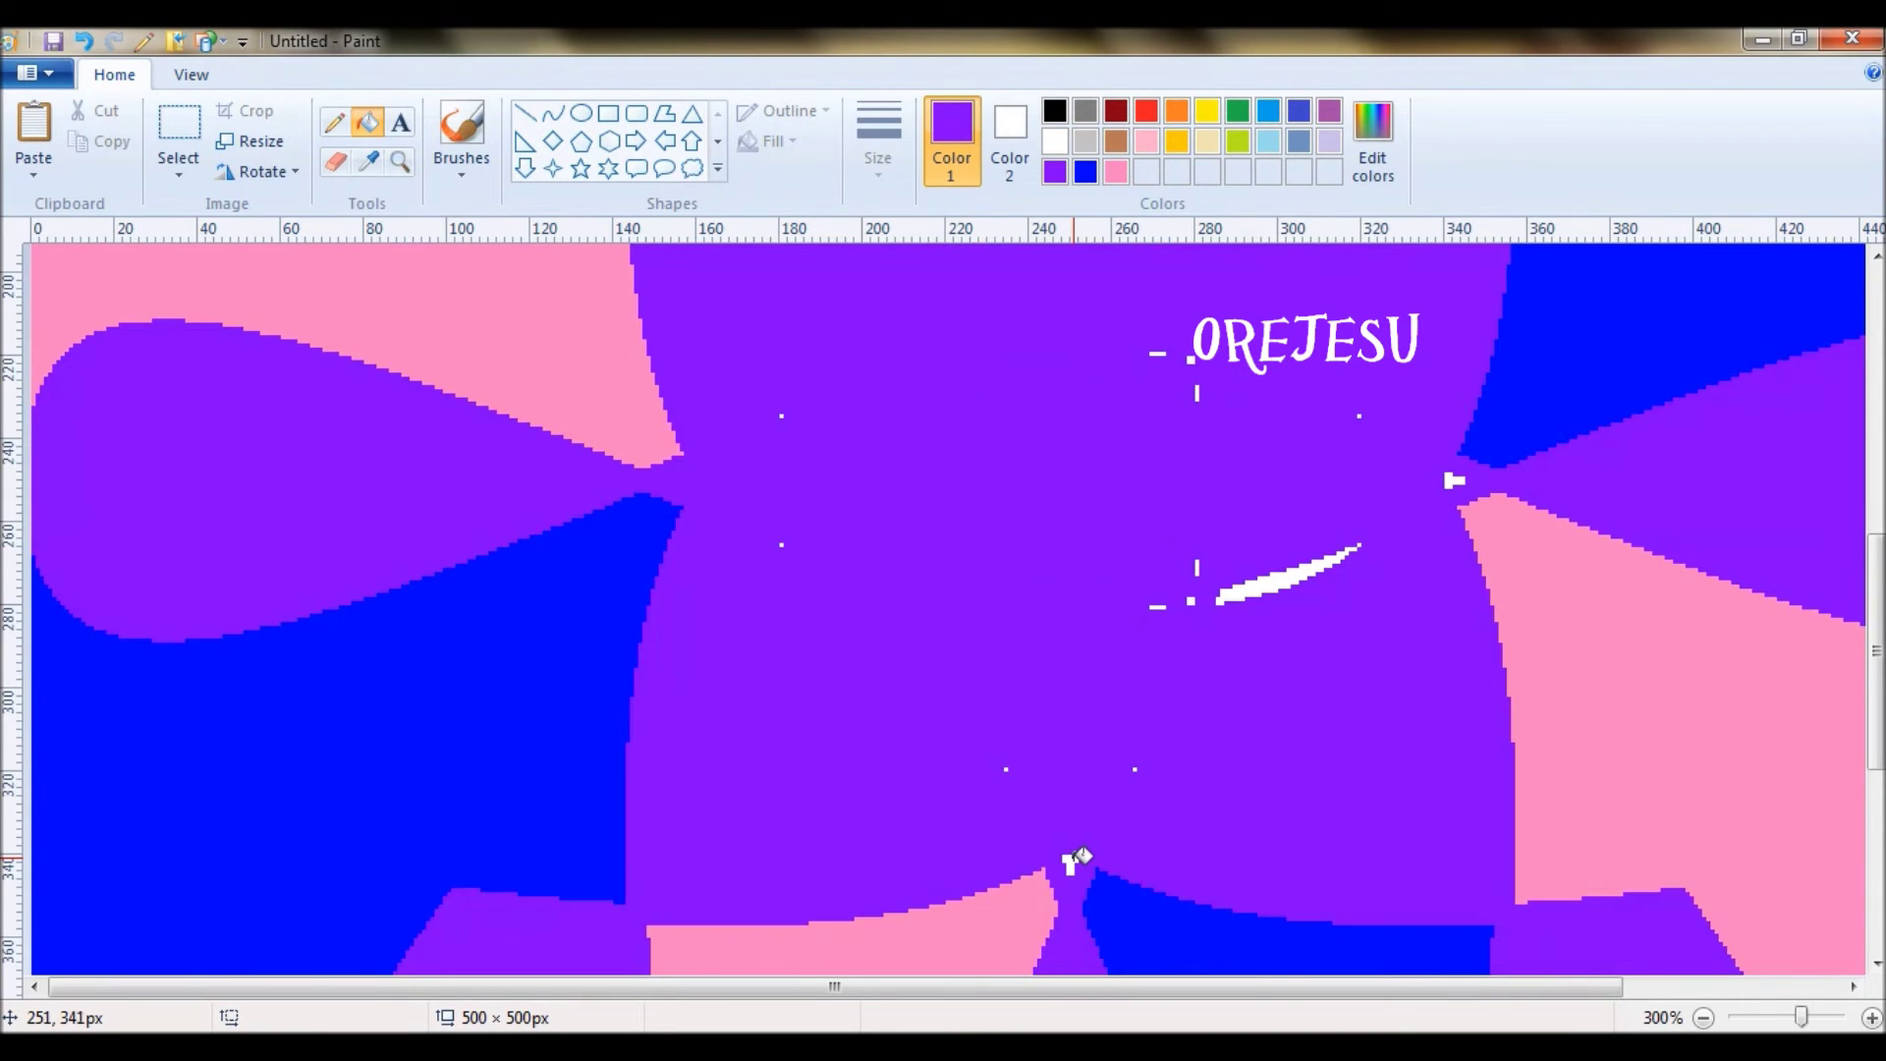
{"action": "key", "text": "ctrl+z"}
{"action": "left_click", "coordinate": [1070, 863]}
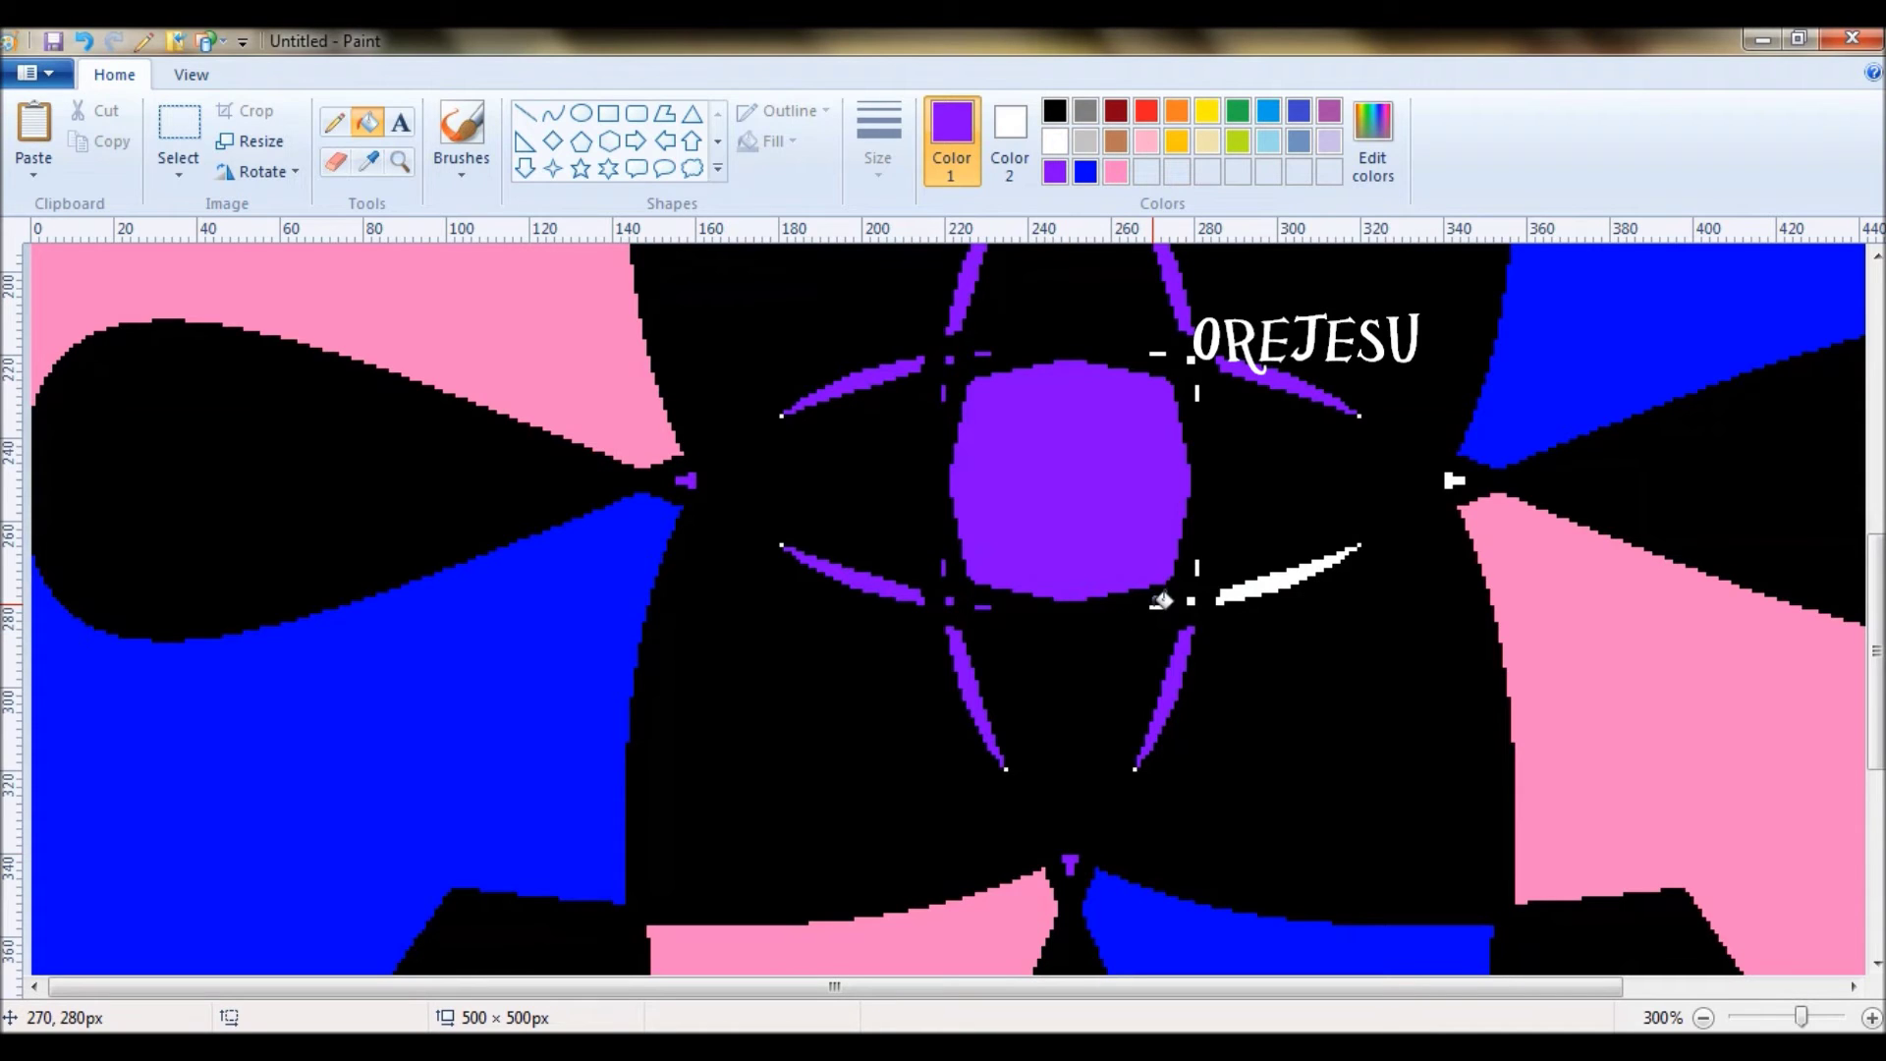
Fill the tiny marks at the central square's lower-right corner, the adjacent side sliver and the right T-shaped gap with violet
{"action": "left_click", "coordinate": [1191, 597]}
{"action": "left_click", "coordinate": [1196, 563]}
{"action": "key", "text": "ctrl+z"}
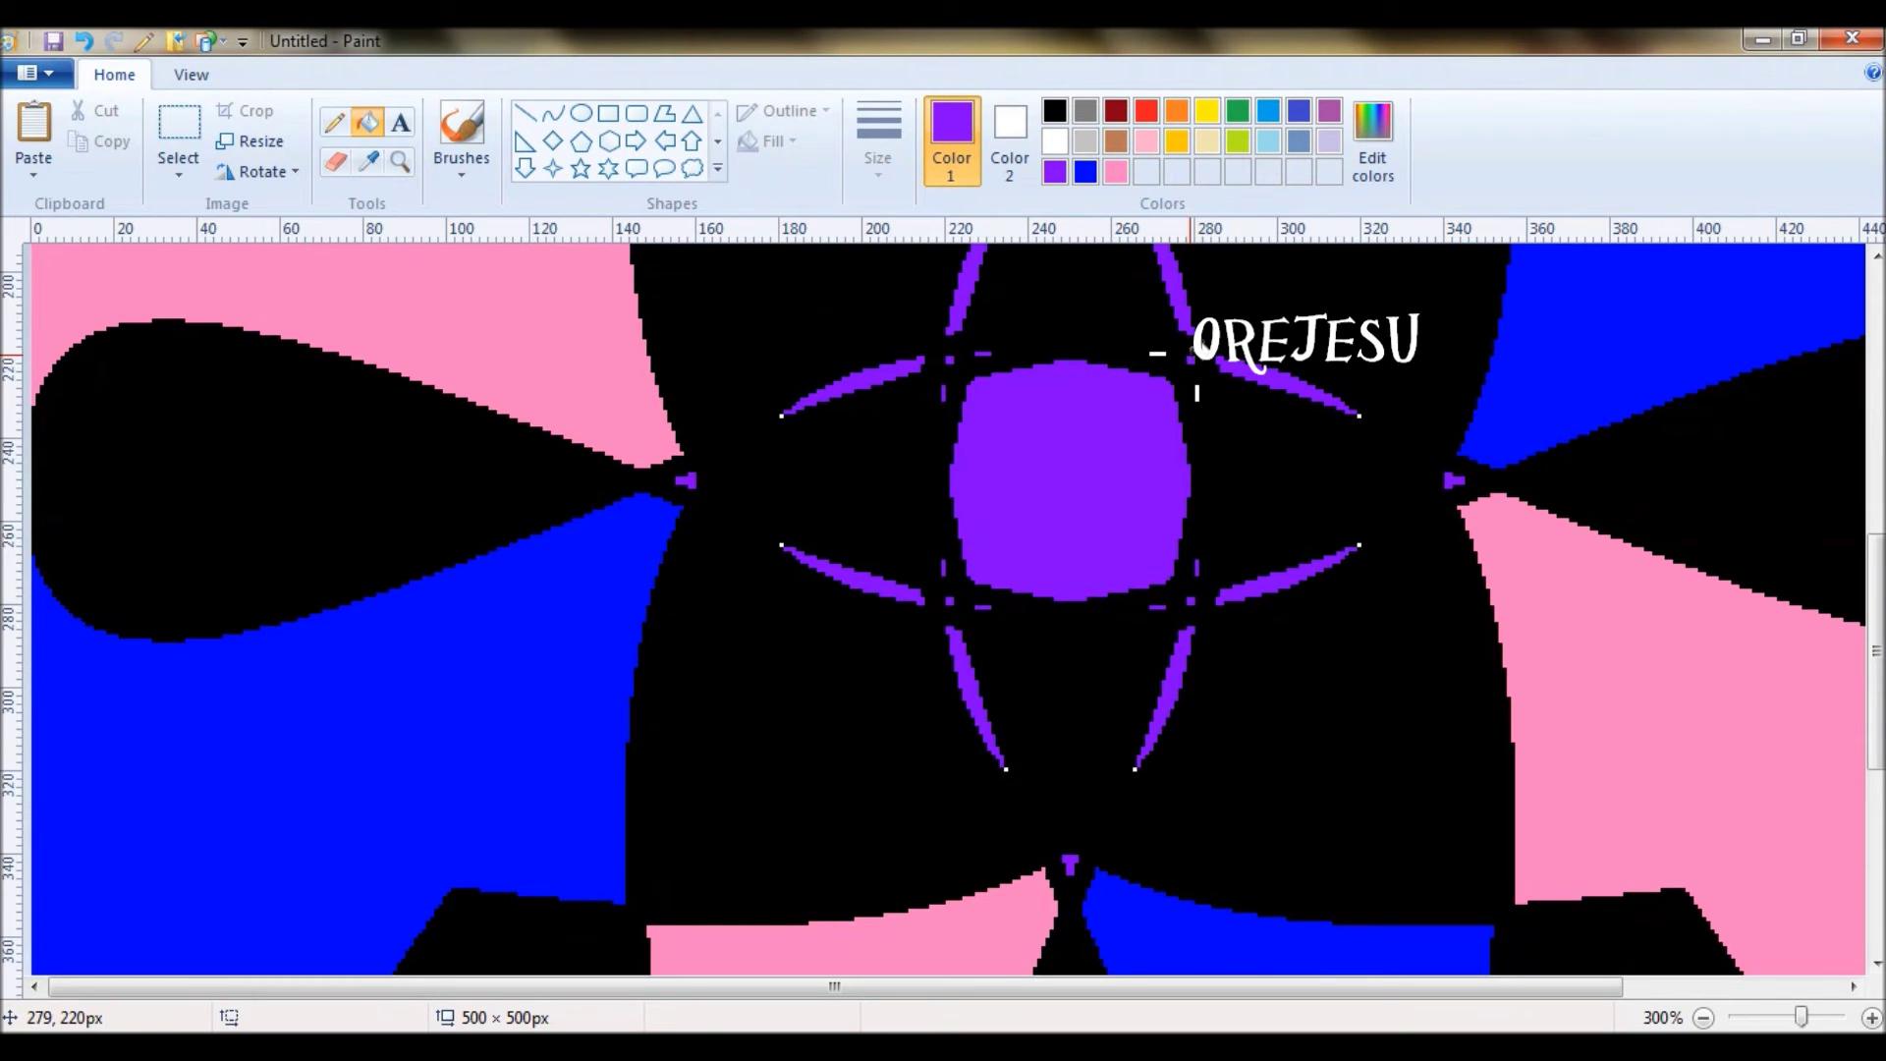
Fill the tiny white marks at the central square's upper-right corner with violet
{"action": "left_click", "coordinate": [1198, 393]}
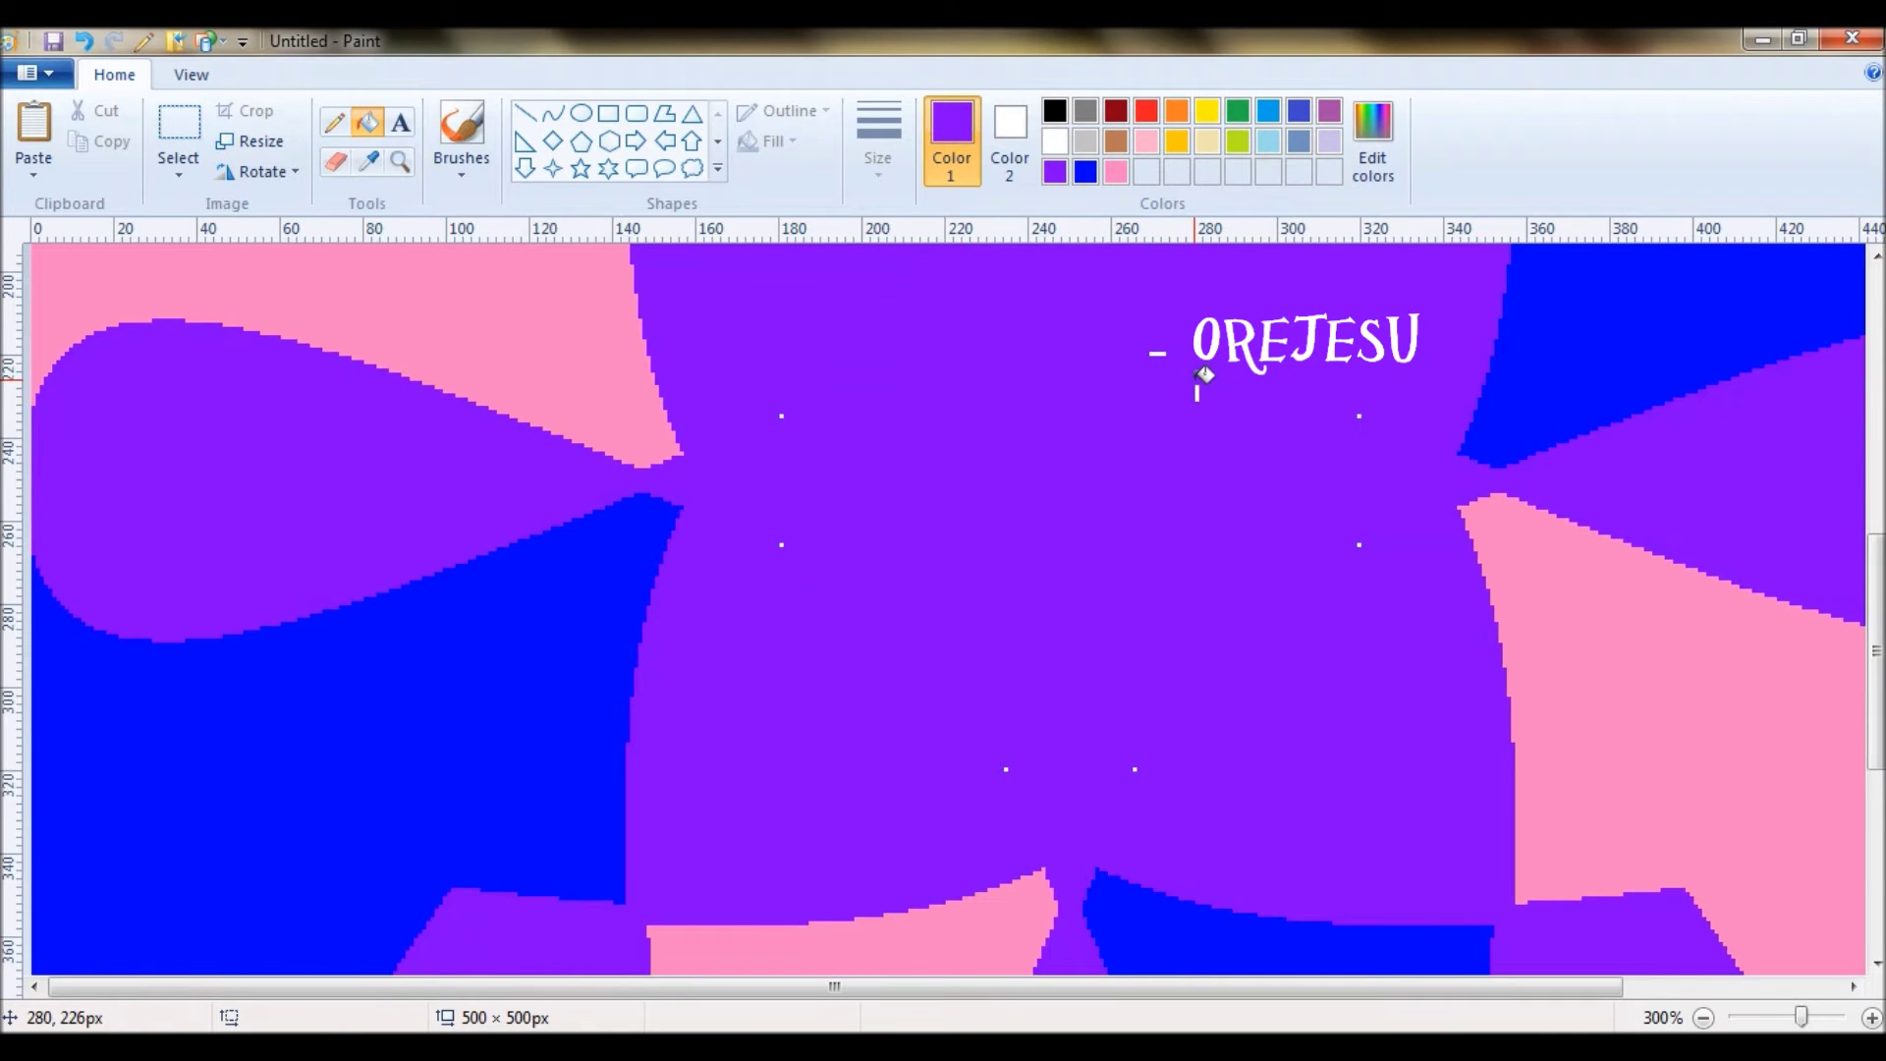
{"action": "key", "text": "ctrl+z"}
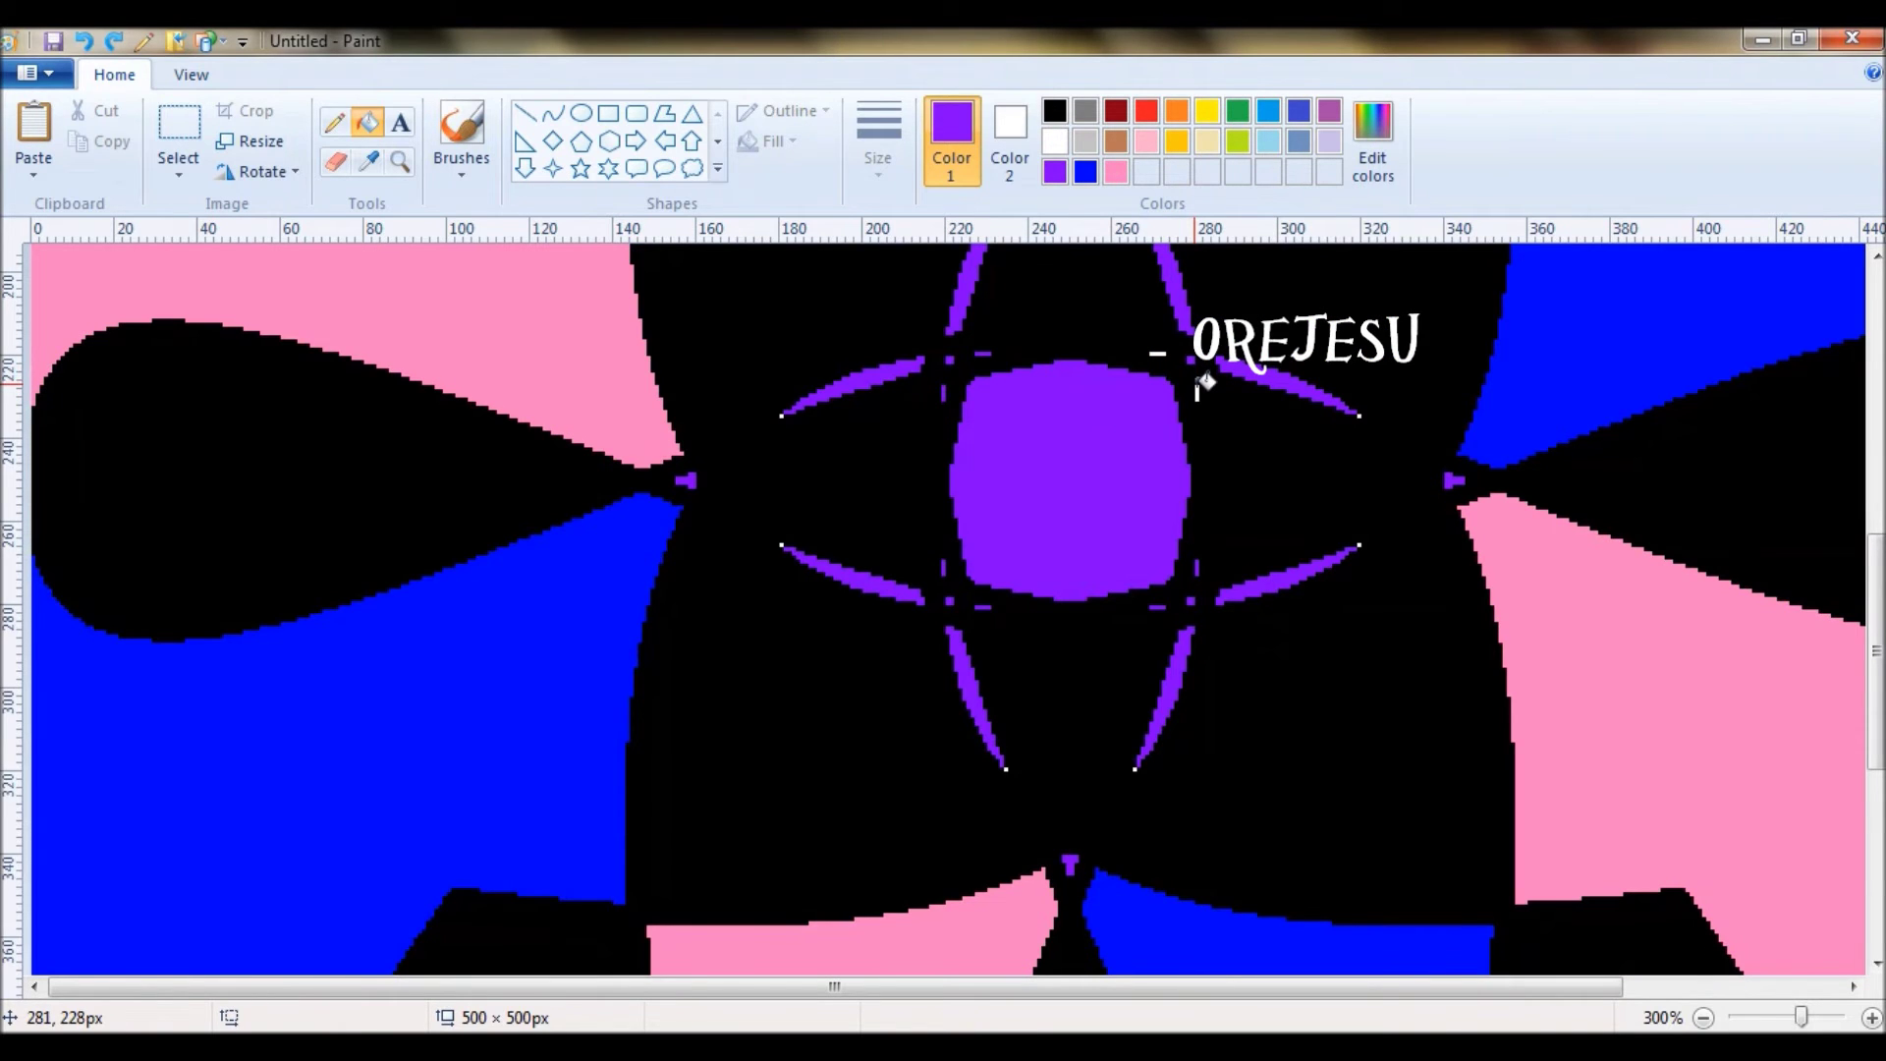
{"action": "key", "text": "ctrl+y"}
{"action": "key", "text": "ctrl+z"}
{"action": "key", "text": "ctrl+y"}
{"action": "key", "text": "ctrl+z"}
{"action": "left_click", "coordinate": [1157, 358]}
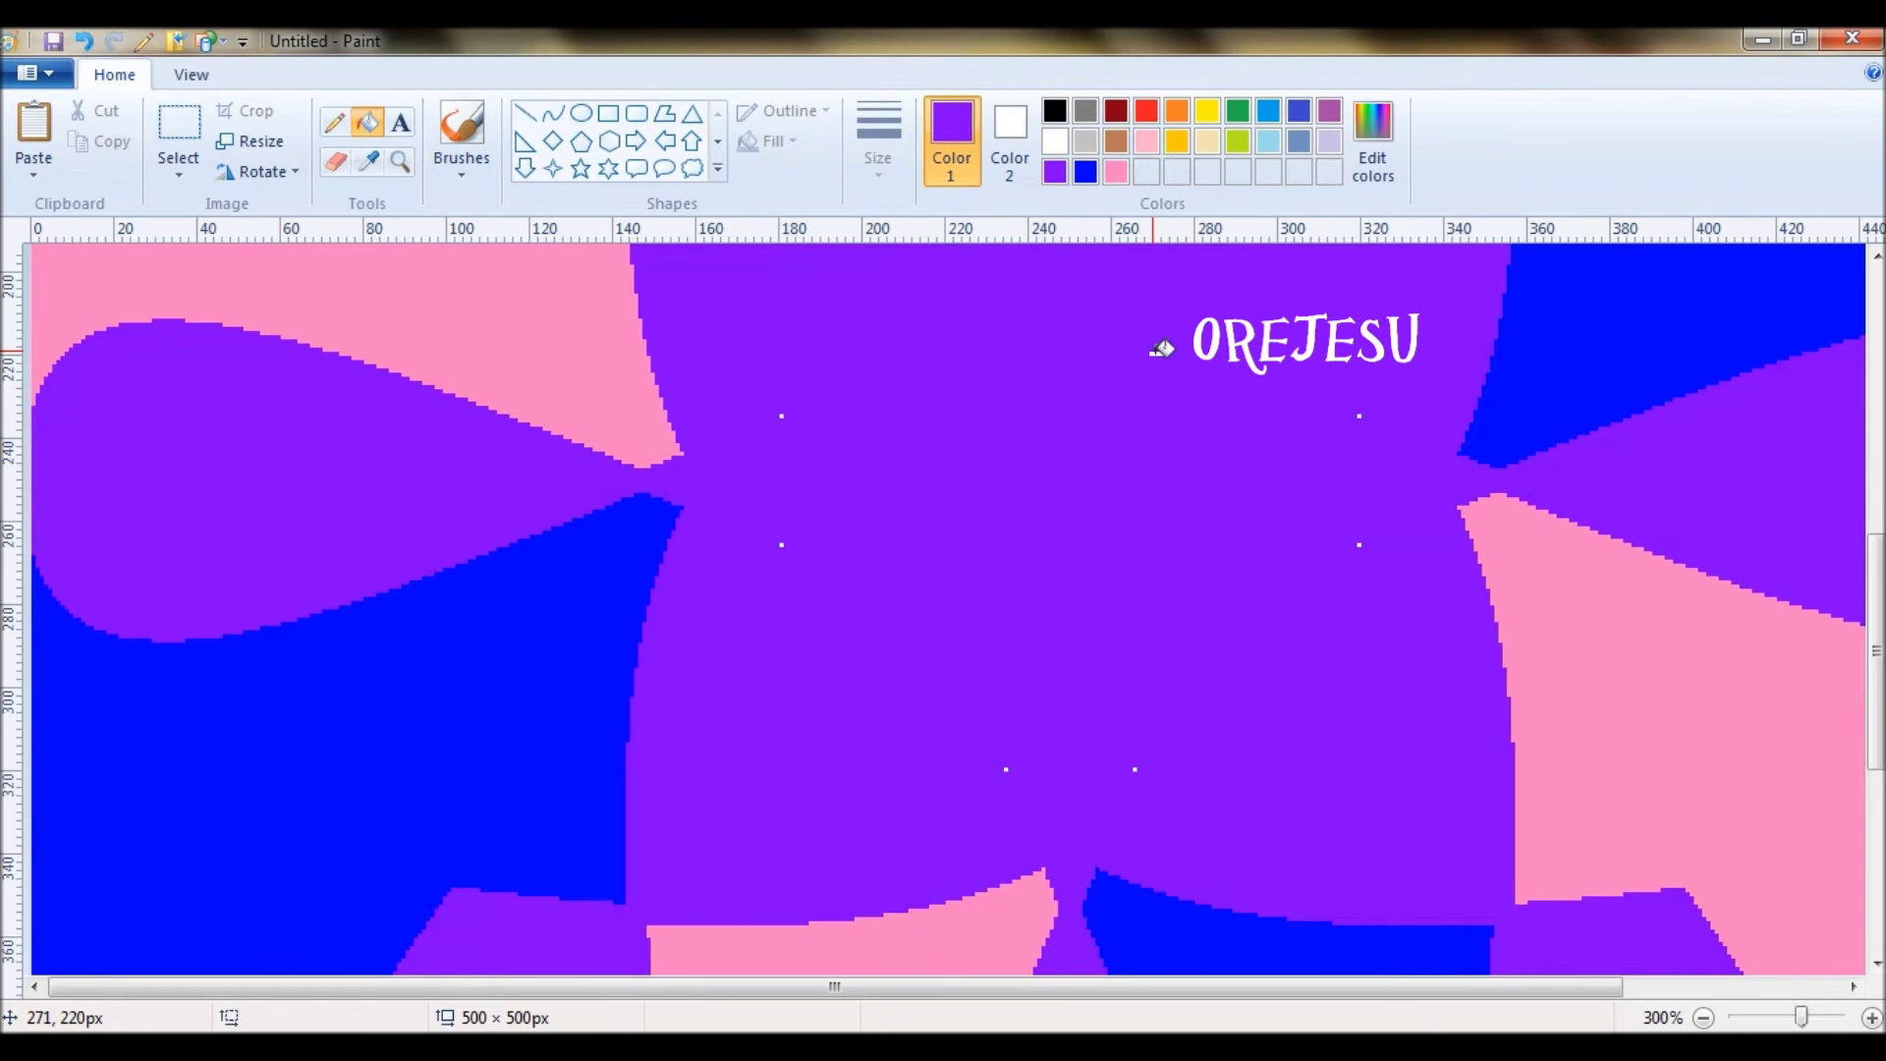
{"action": "key", "text": "ctrl+z"}
{"action": "left_click", "coordinate": [1166, 345]}
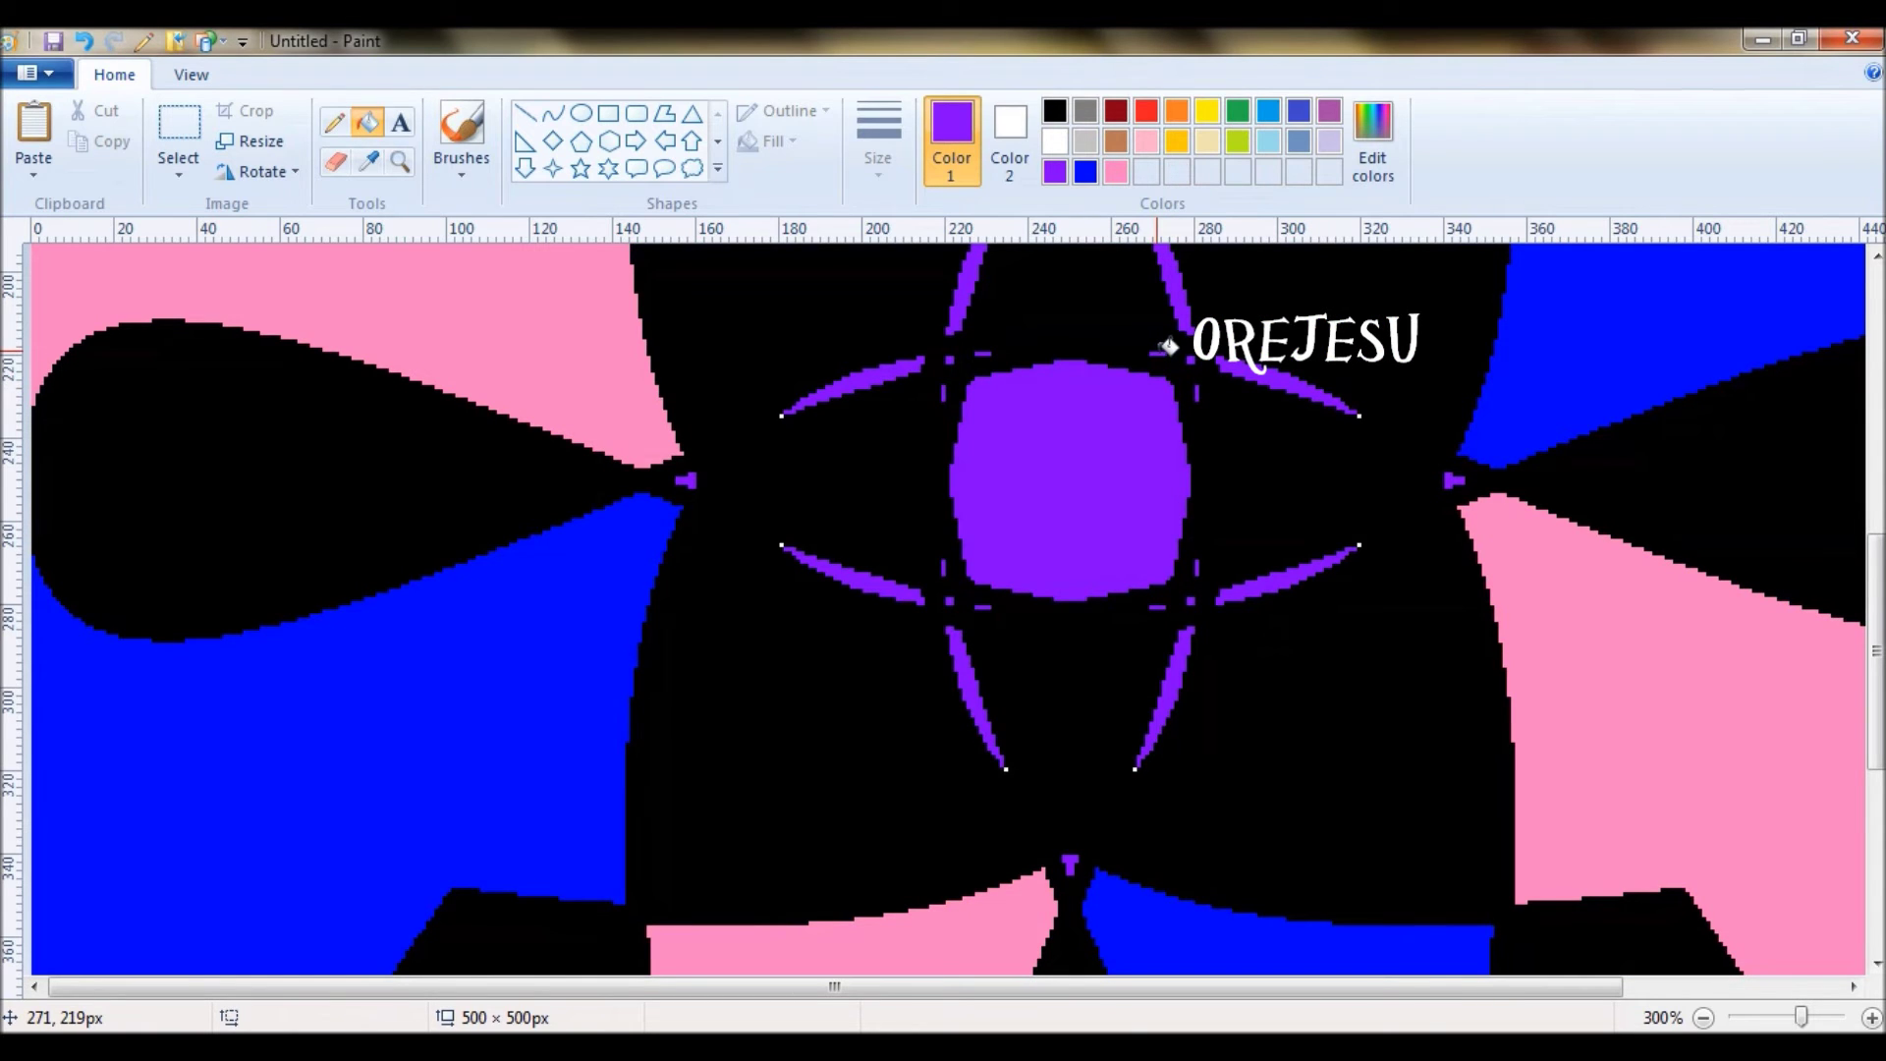
Copy the whole 500 × 500 px pattern and set up a blank 3000 × 500 px canvas
{"action": "left_click", "coordinate": [1705, 1018]}
{"action": "left_click", "coordinate": [1705, 1017]}
{"action": "key", "text": "ctrl+a"}
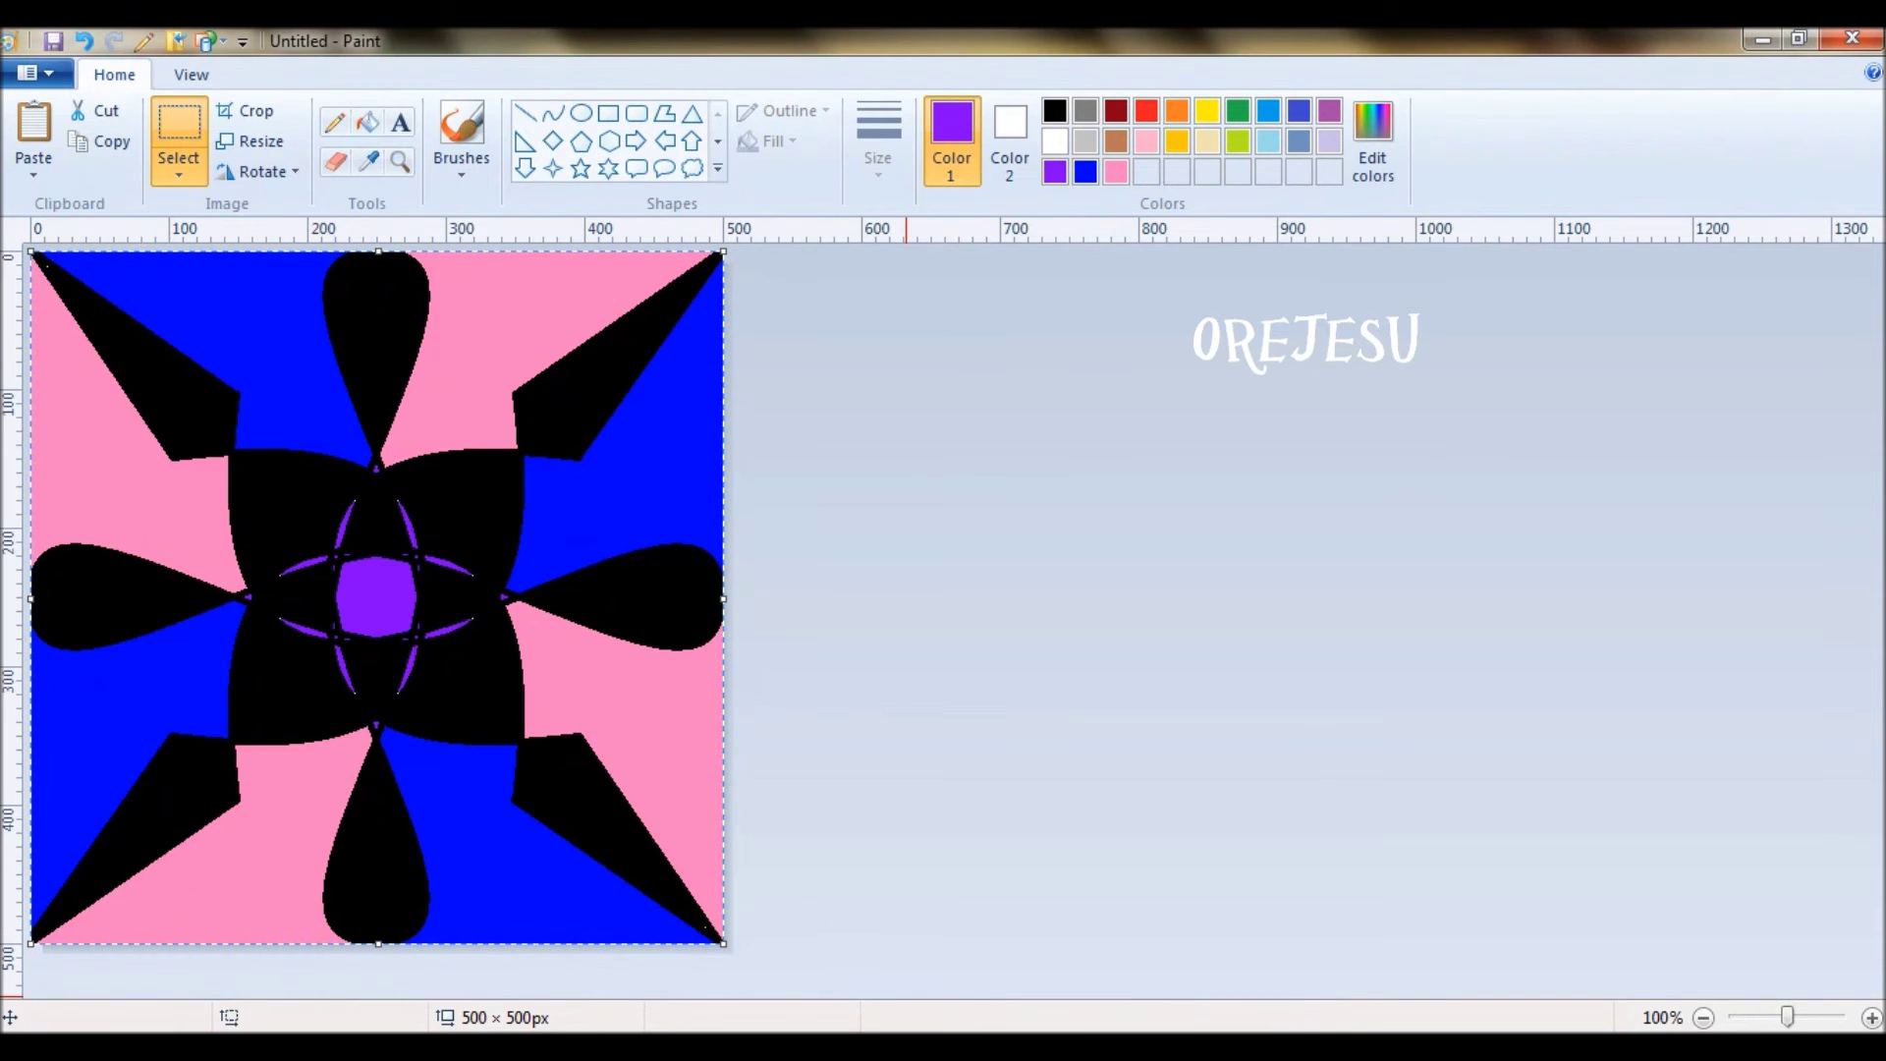
{"action": "left_click", "coordinate": [1004, 952]}
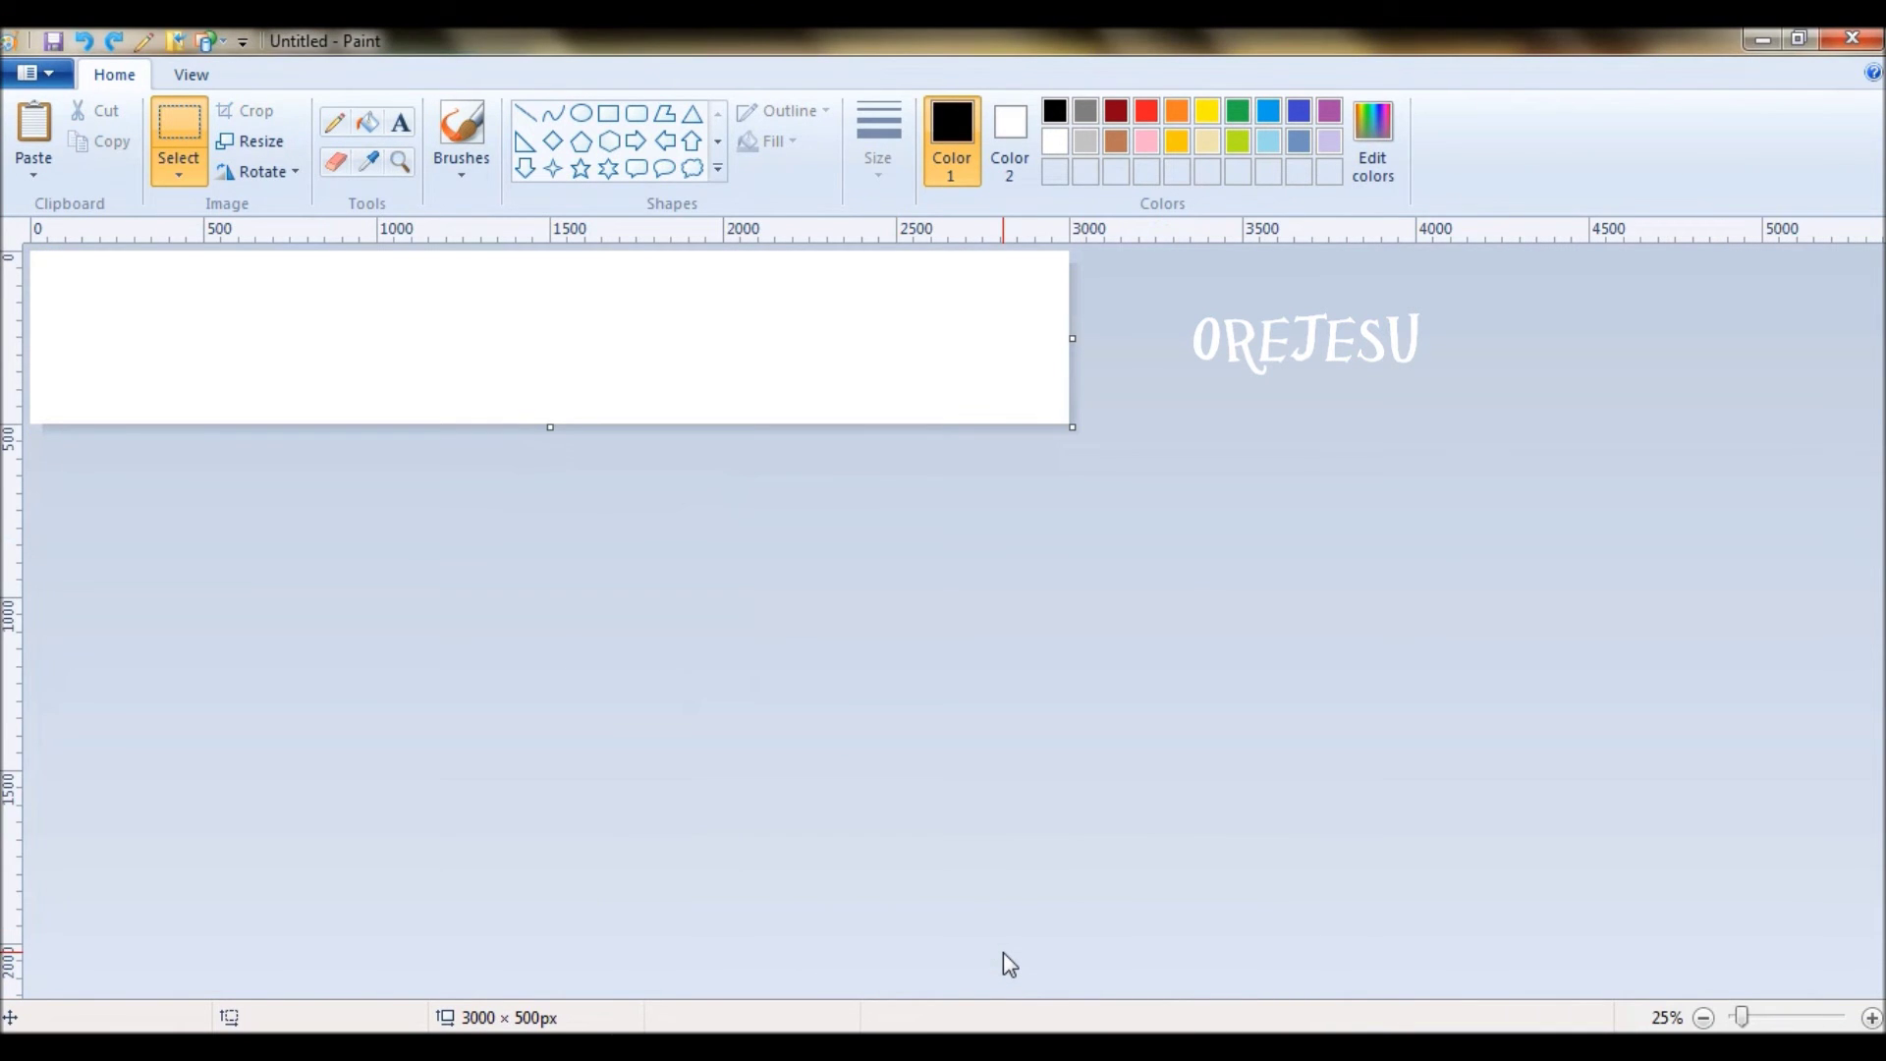
Paste the pattern tile onto the blank canvas, placing copies edge to edge in the first three 500 px positions
{"action": "key", "text": "ctrl+v"}
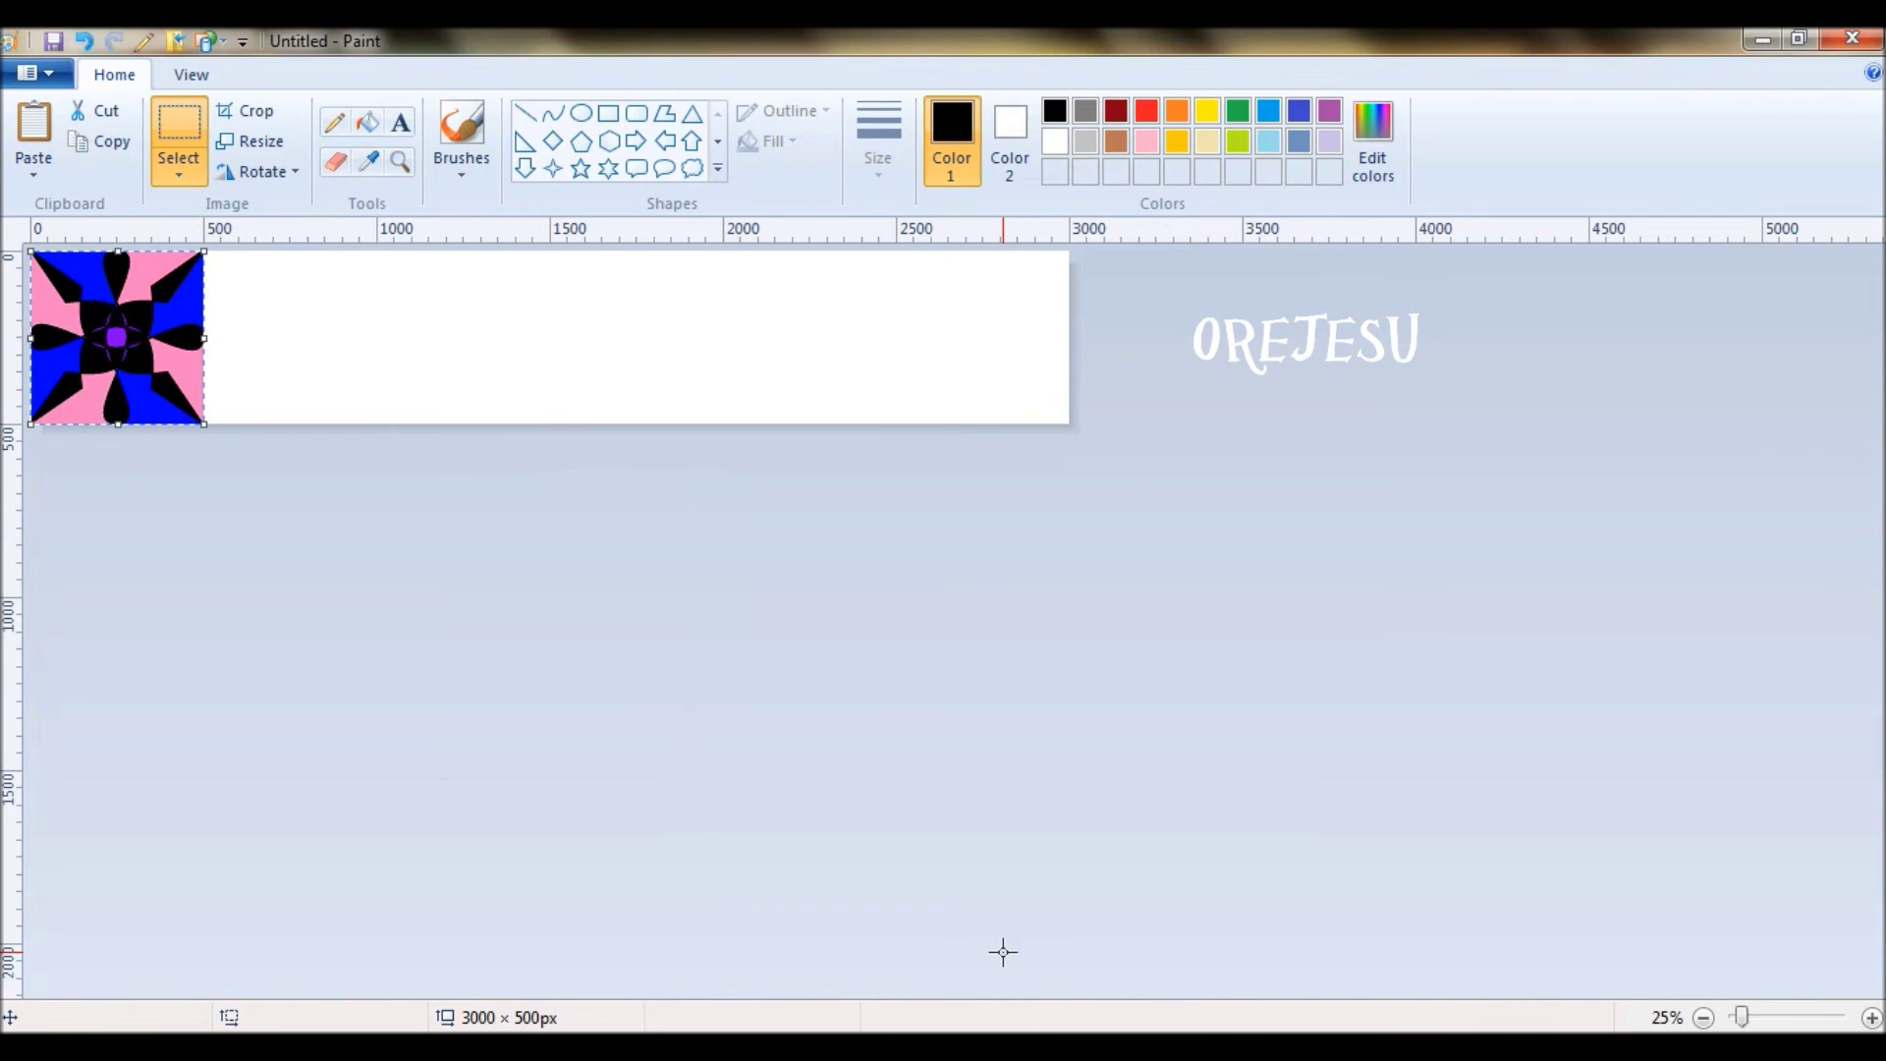
{"action": "left_click_drag", "start_coordinate": [112, 311], "coordinate": [285, 311]}
{"action": "left_click", "coordinate": [430, 343]}
{"action": "key", "text": "ctrl+v"}
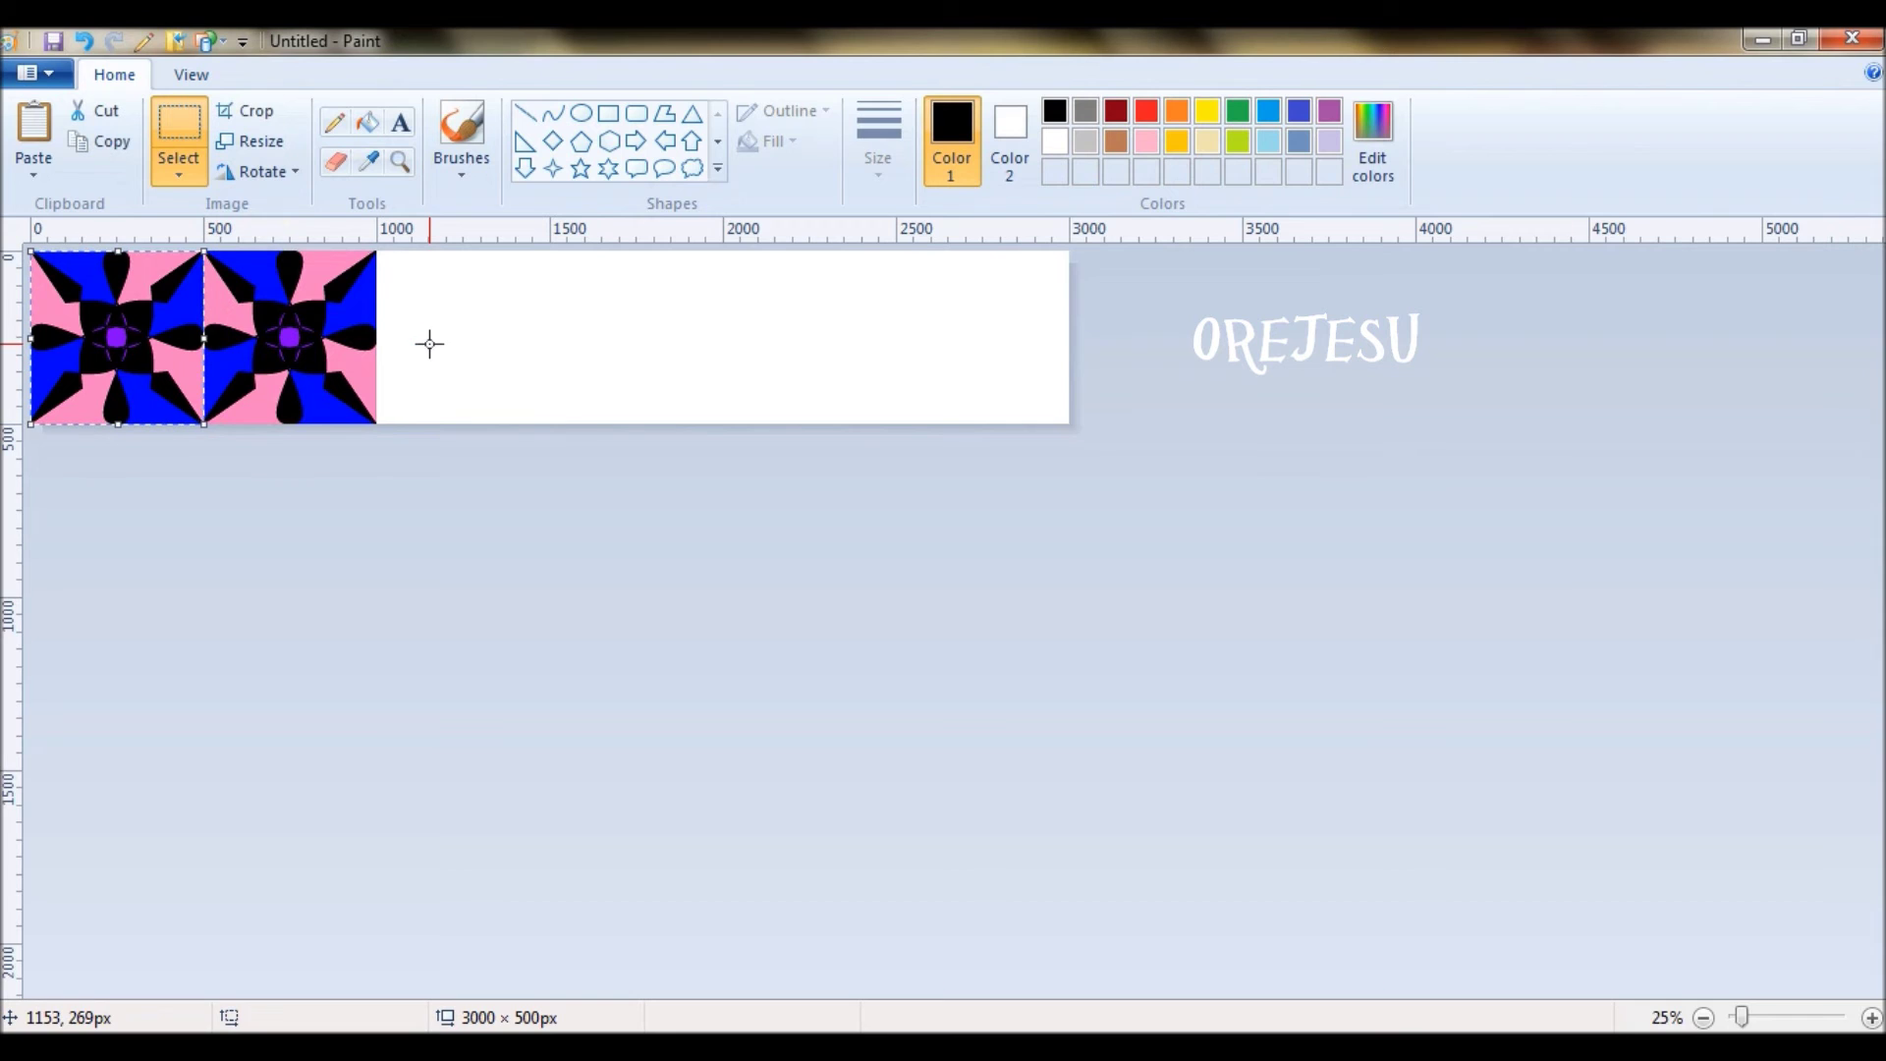
{"action": "left_click_drag", "start_coordinate": [125, 322], "coordinate": [466, 319]}
Paste three more pattern tiles edge to edge in the fourth, fifth and sixth positions to complete the row
{"action": "key", "text": "ctrl+v"}
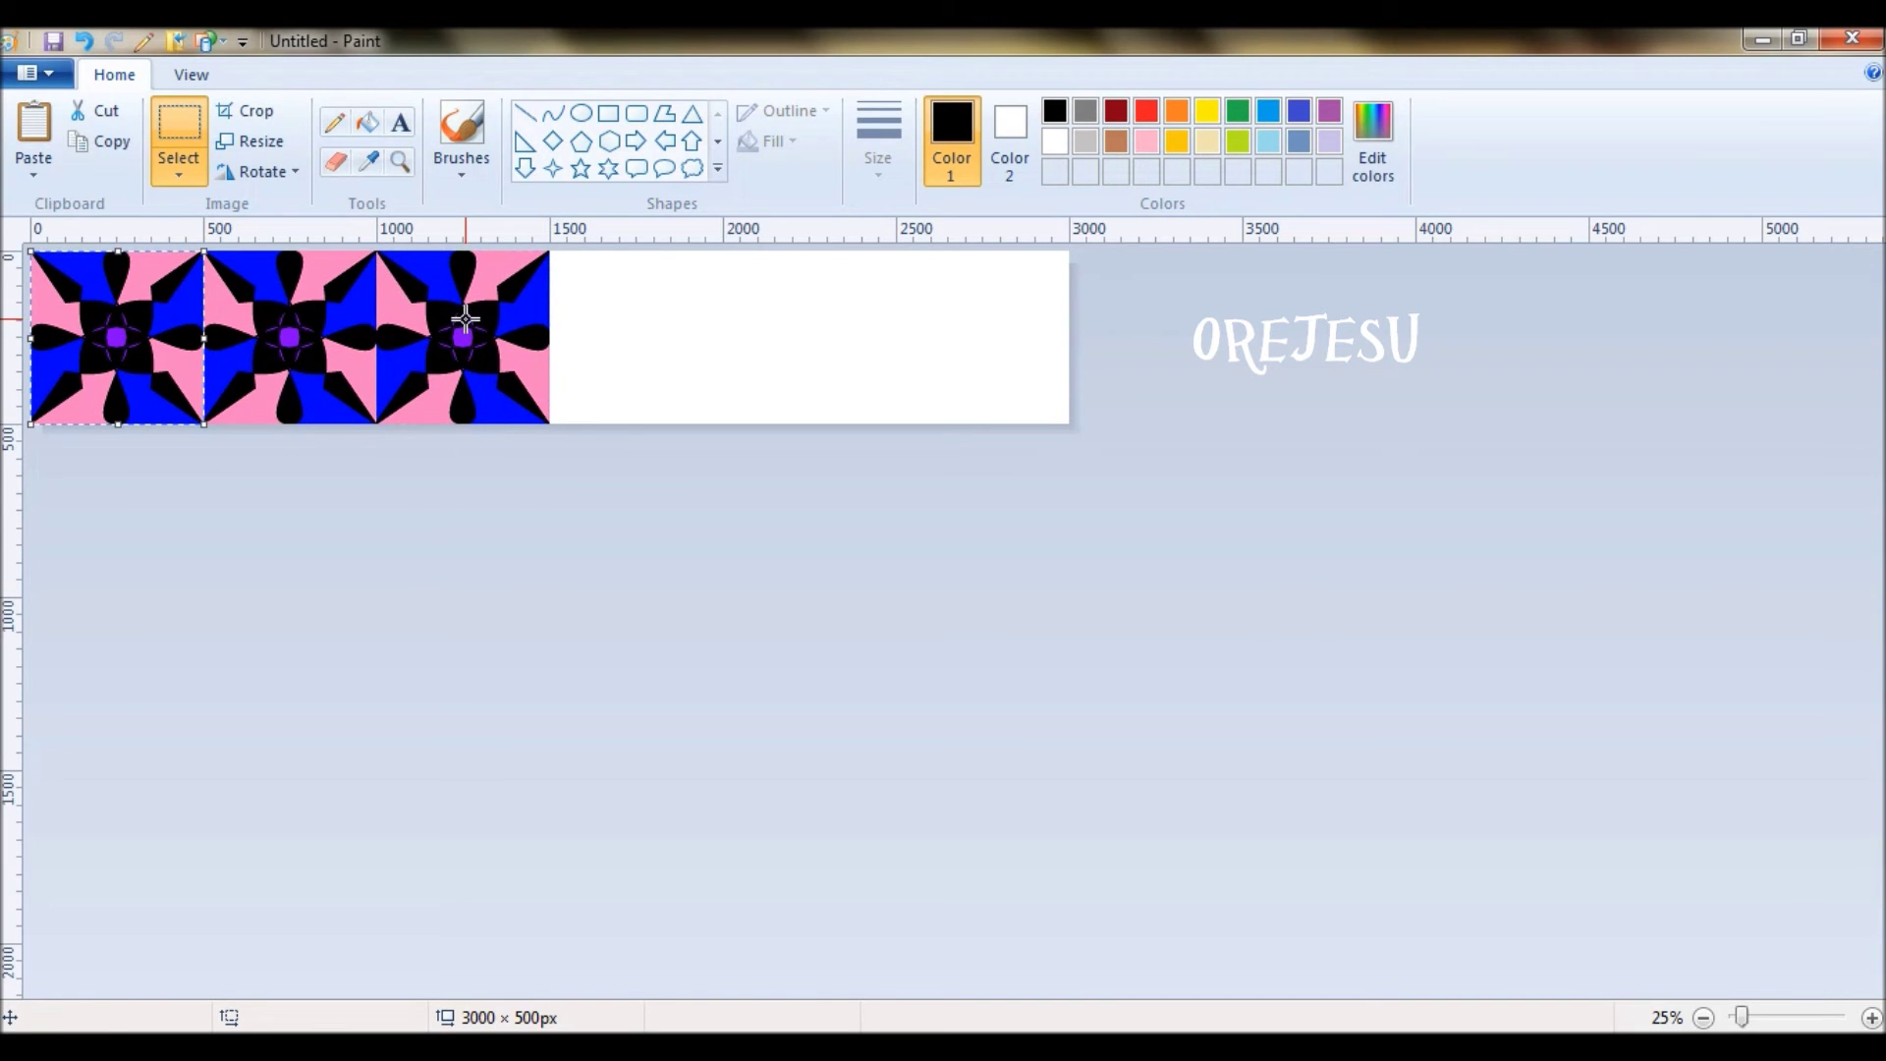
{"action": "left_click_drag", "start_coordinate": [97, 314], "coordinate": [616, 314]}
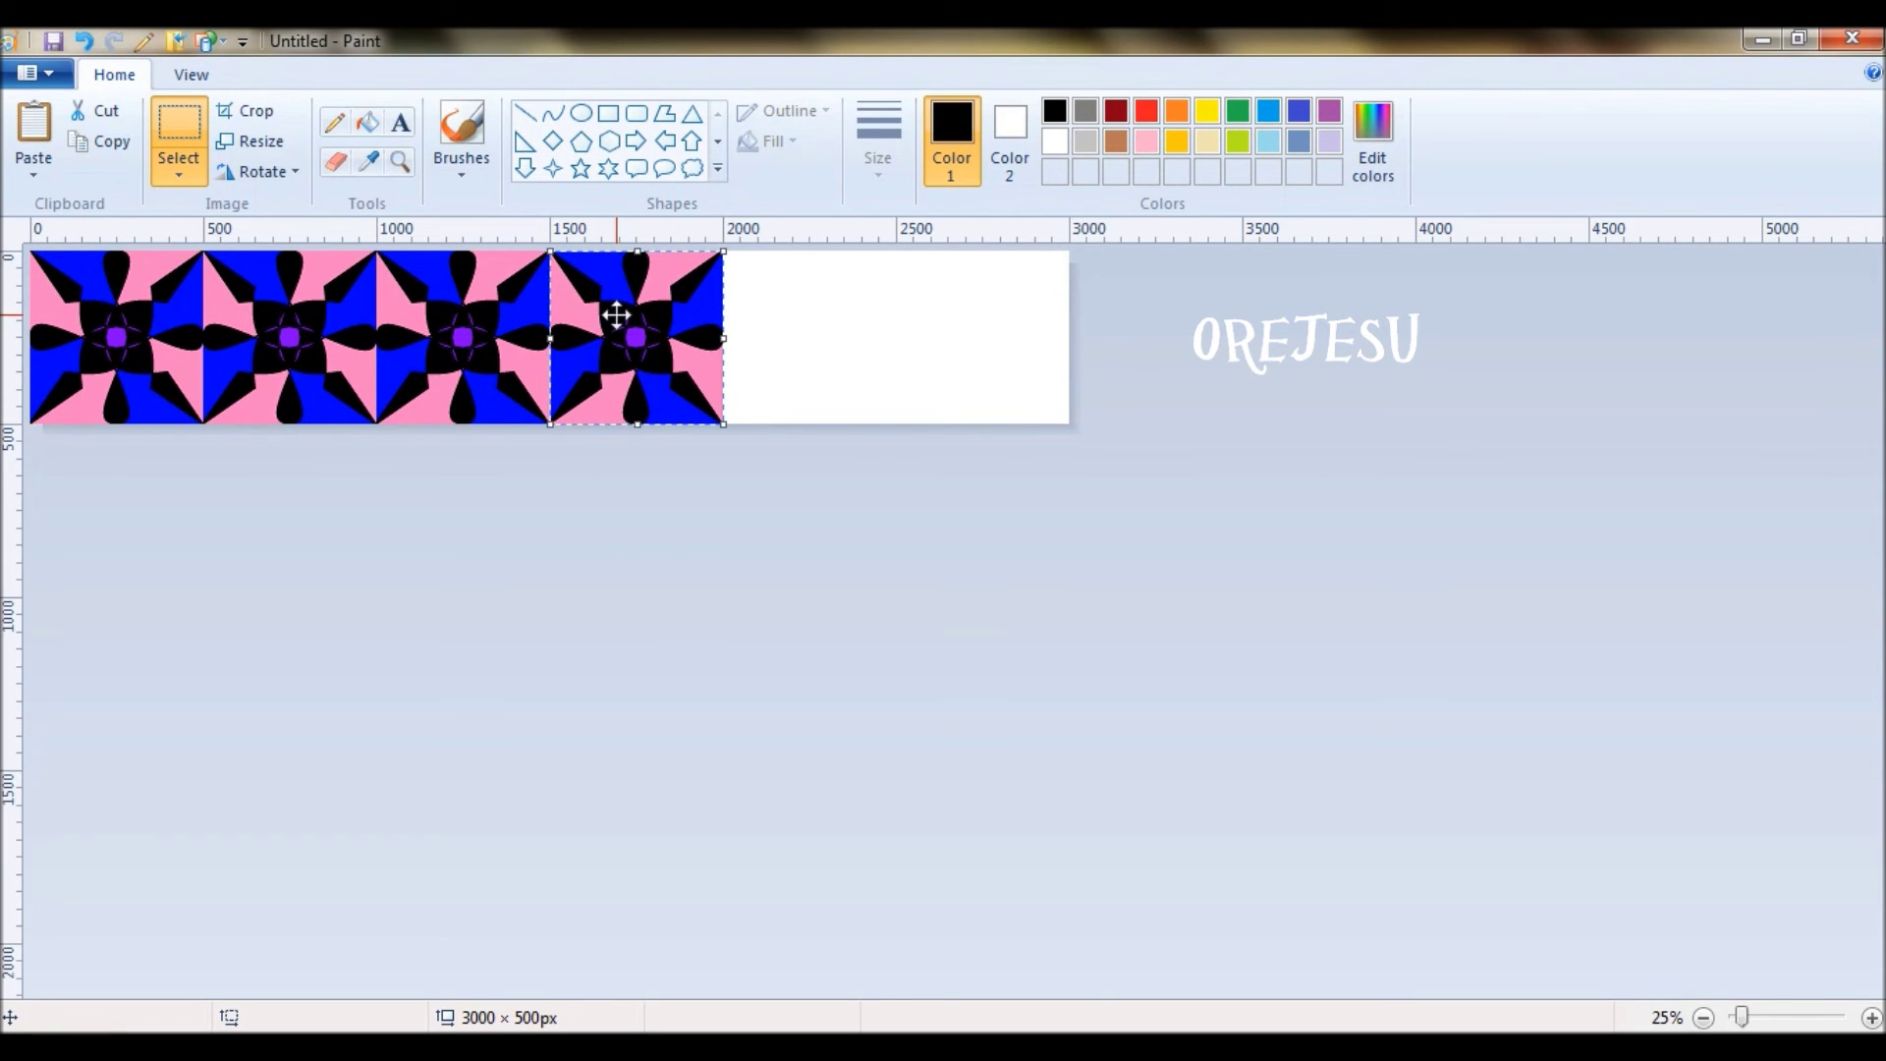
{"action": "key", "text": "ctrl+v"}
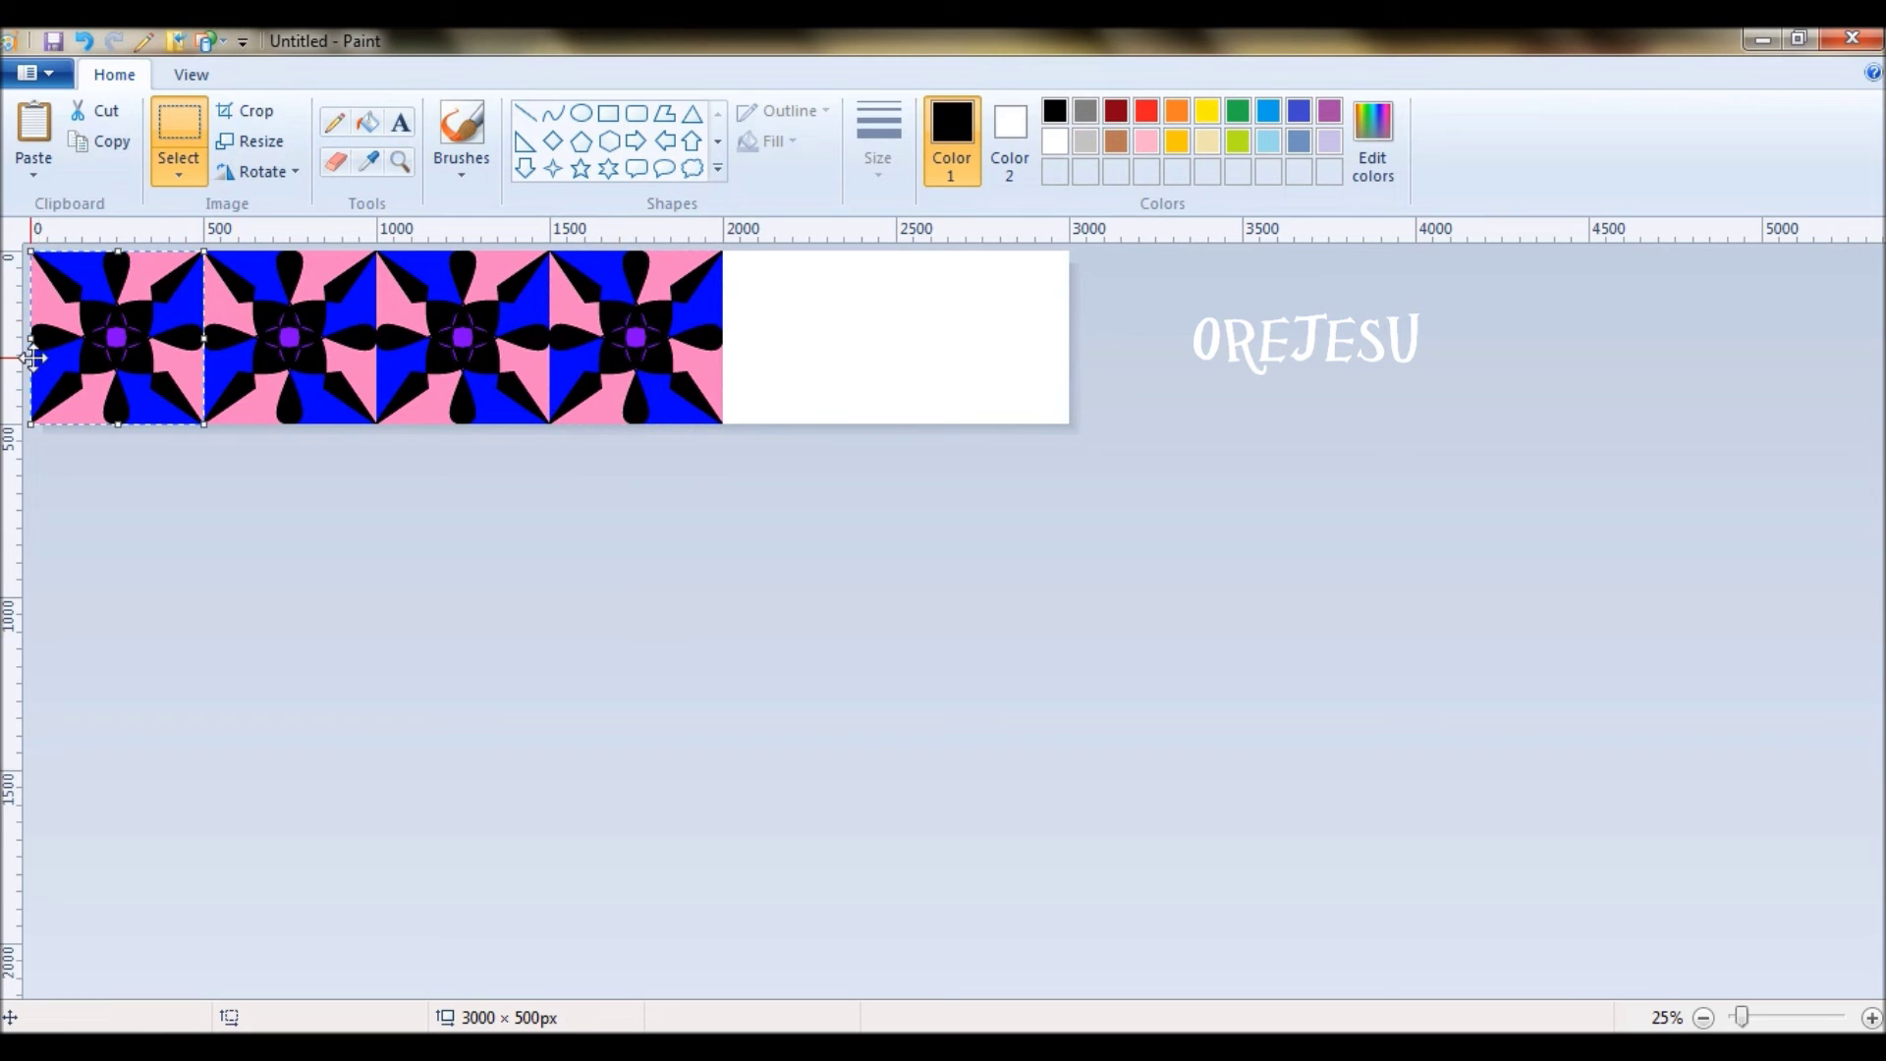
{"action": "left_click_drag", "start_coordinate": [80, 352], "coordinate": [773, 351]}
{"action": "key", "text": "ctrl+v"}
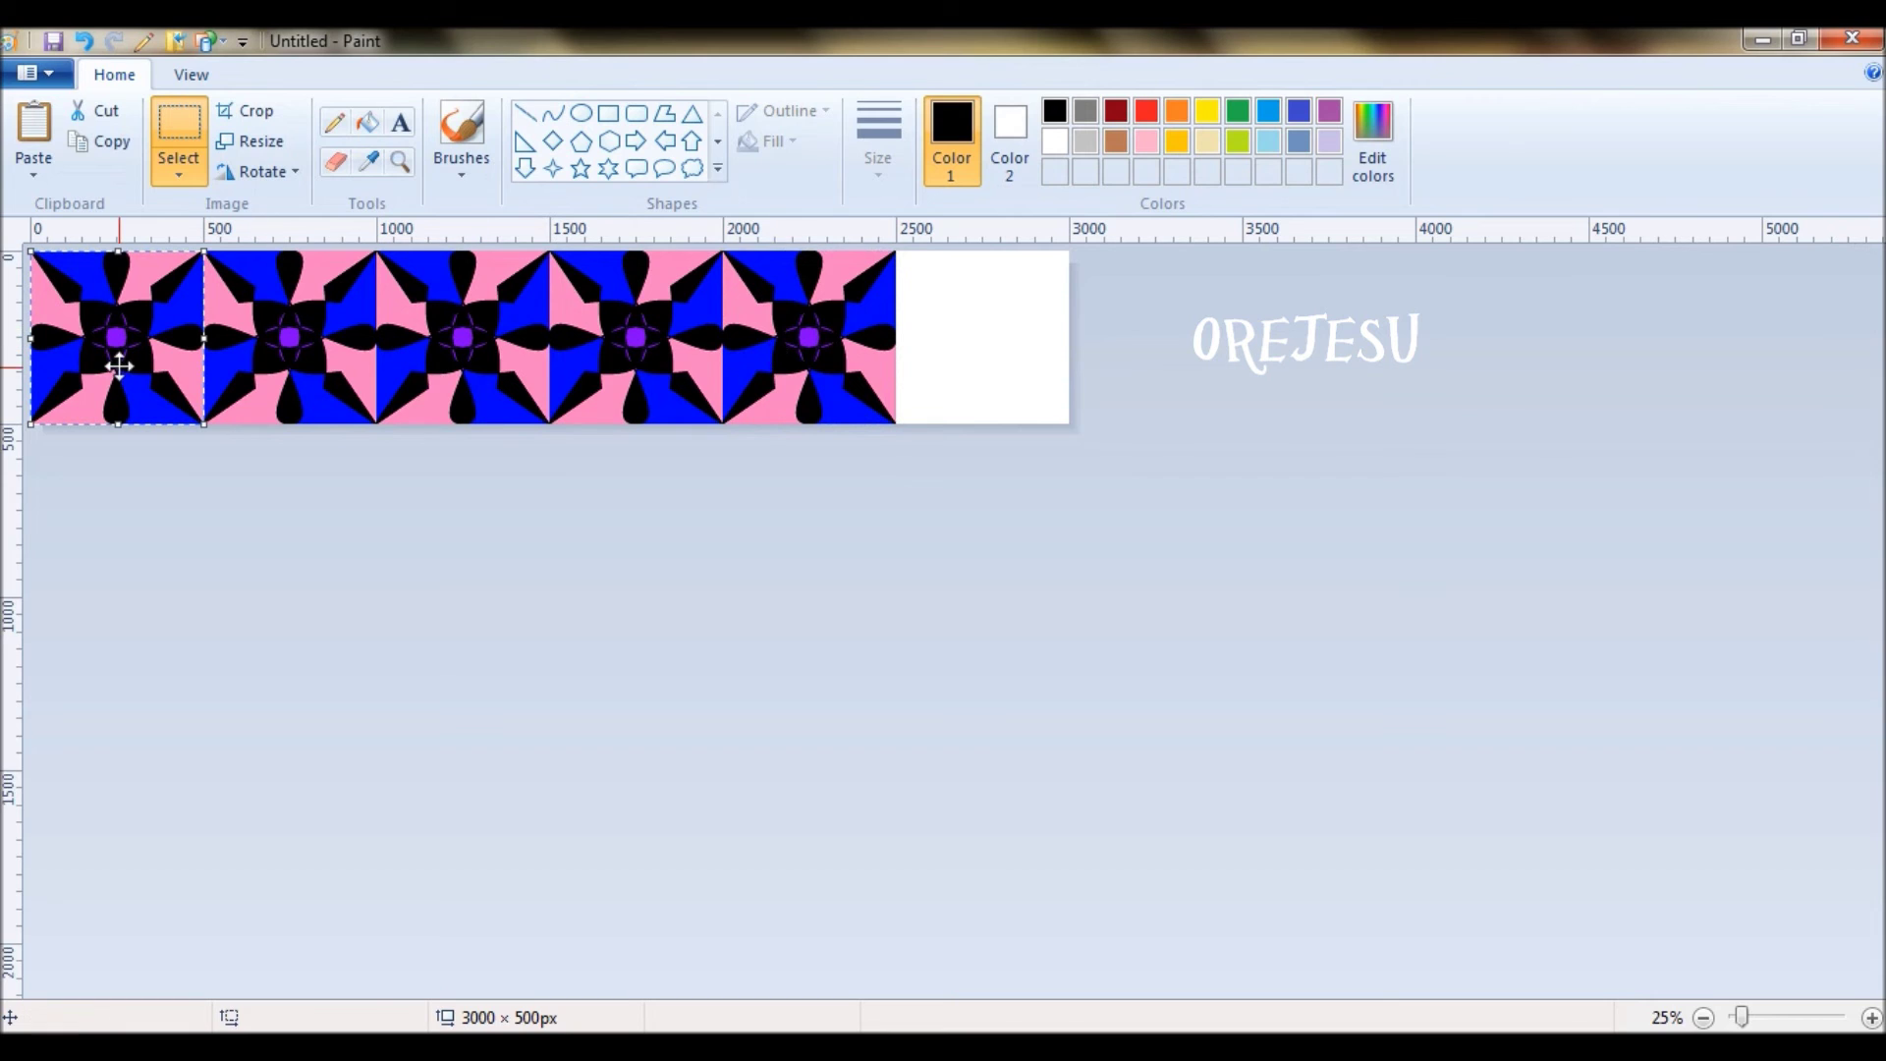
{"action": "left_click_drag", "start_coordinate": [116, 359], "coordinate": [983, 363]}
{"action": "left_click", "coordinate": [1463, 469]}
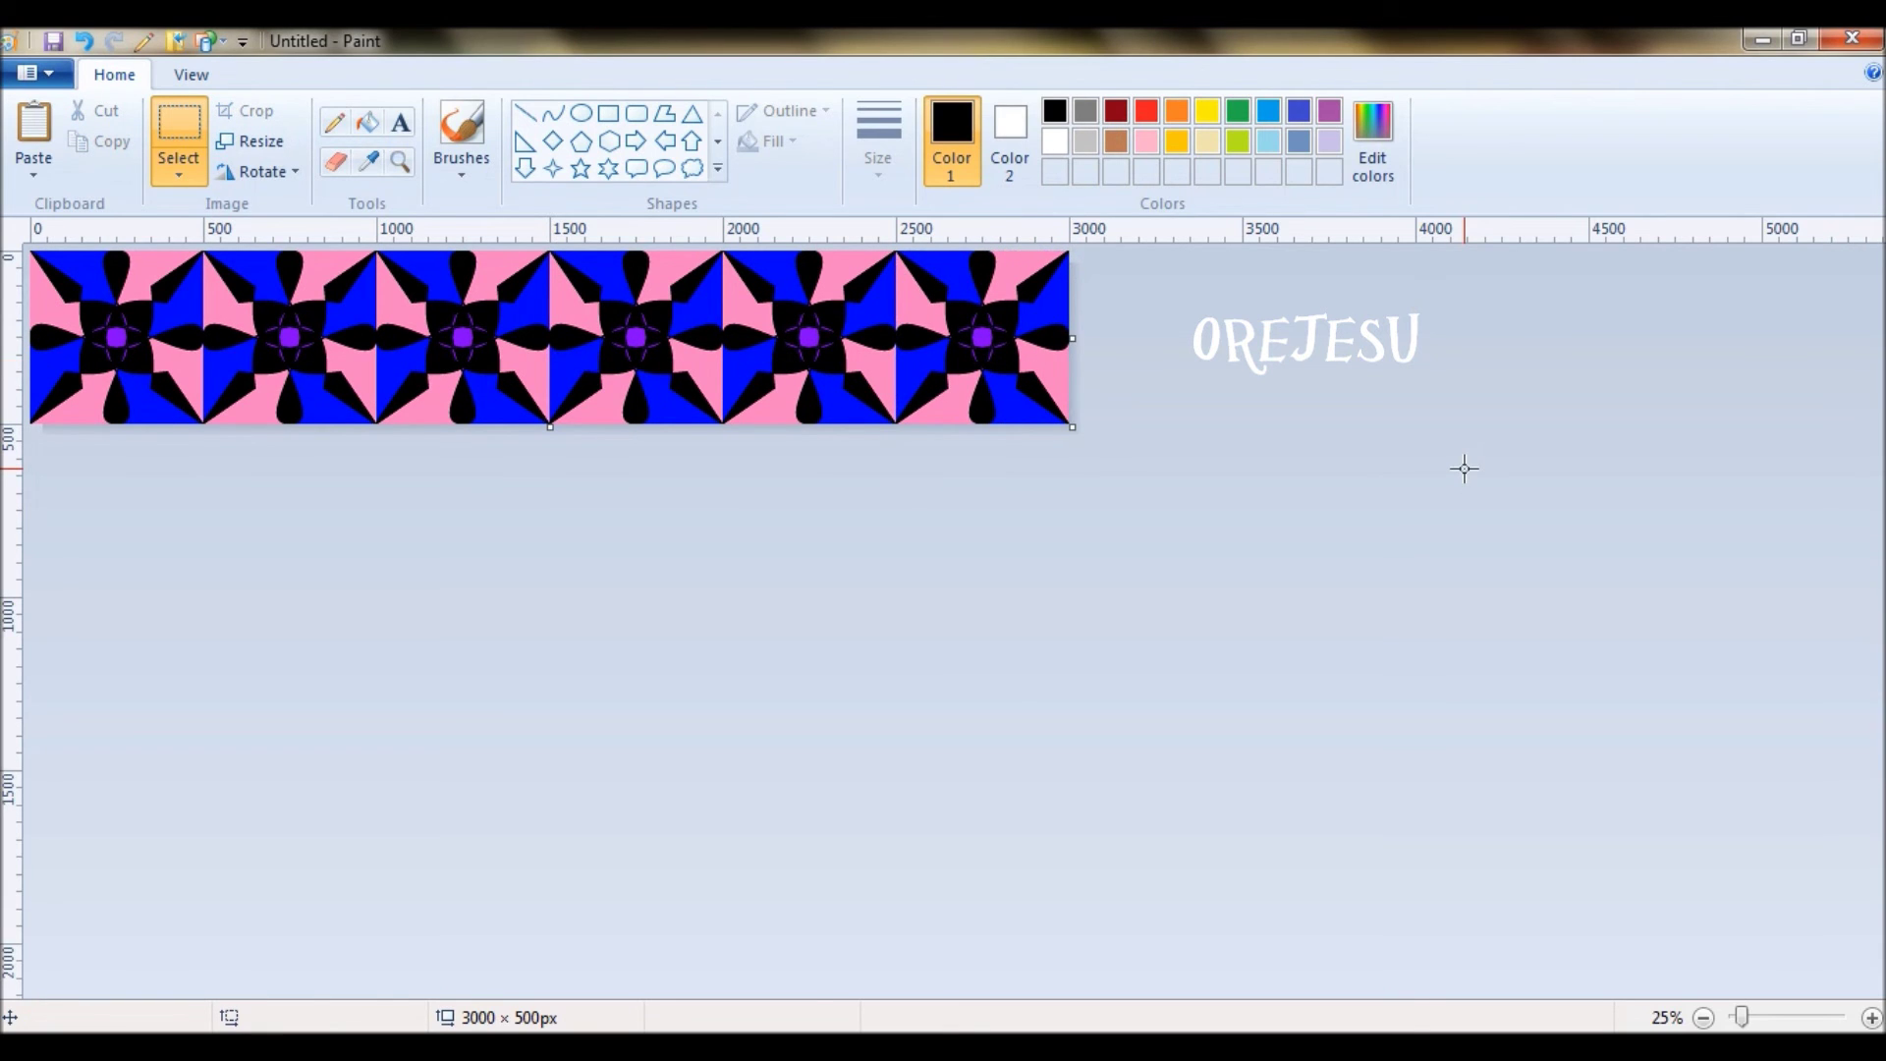
Extend the canvas to 3000 × 1000 px and fill the added area with a copy of the whole six-tile row
{"action": "key", "text": "ctrl+a"}
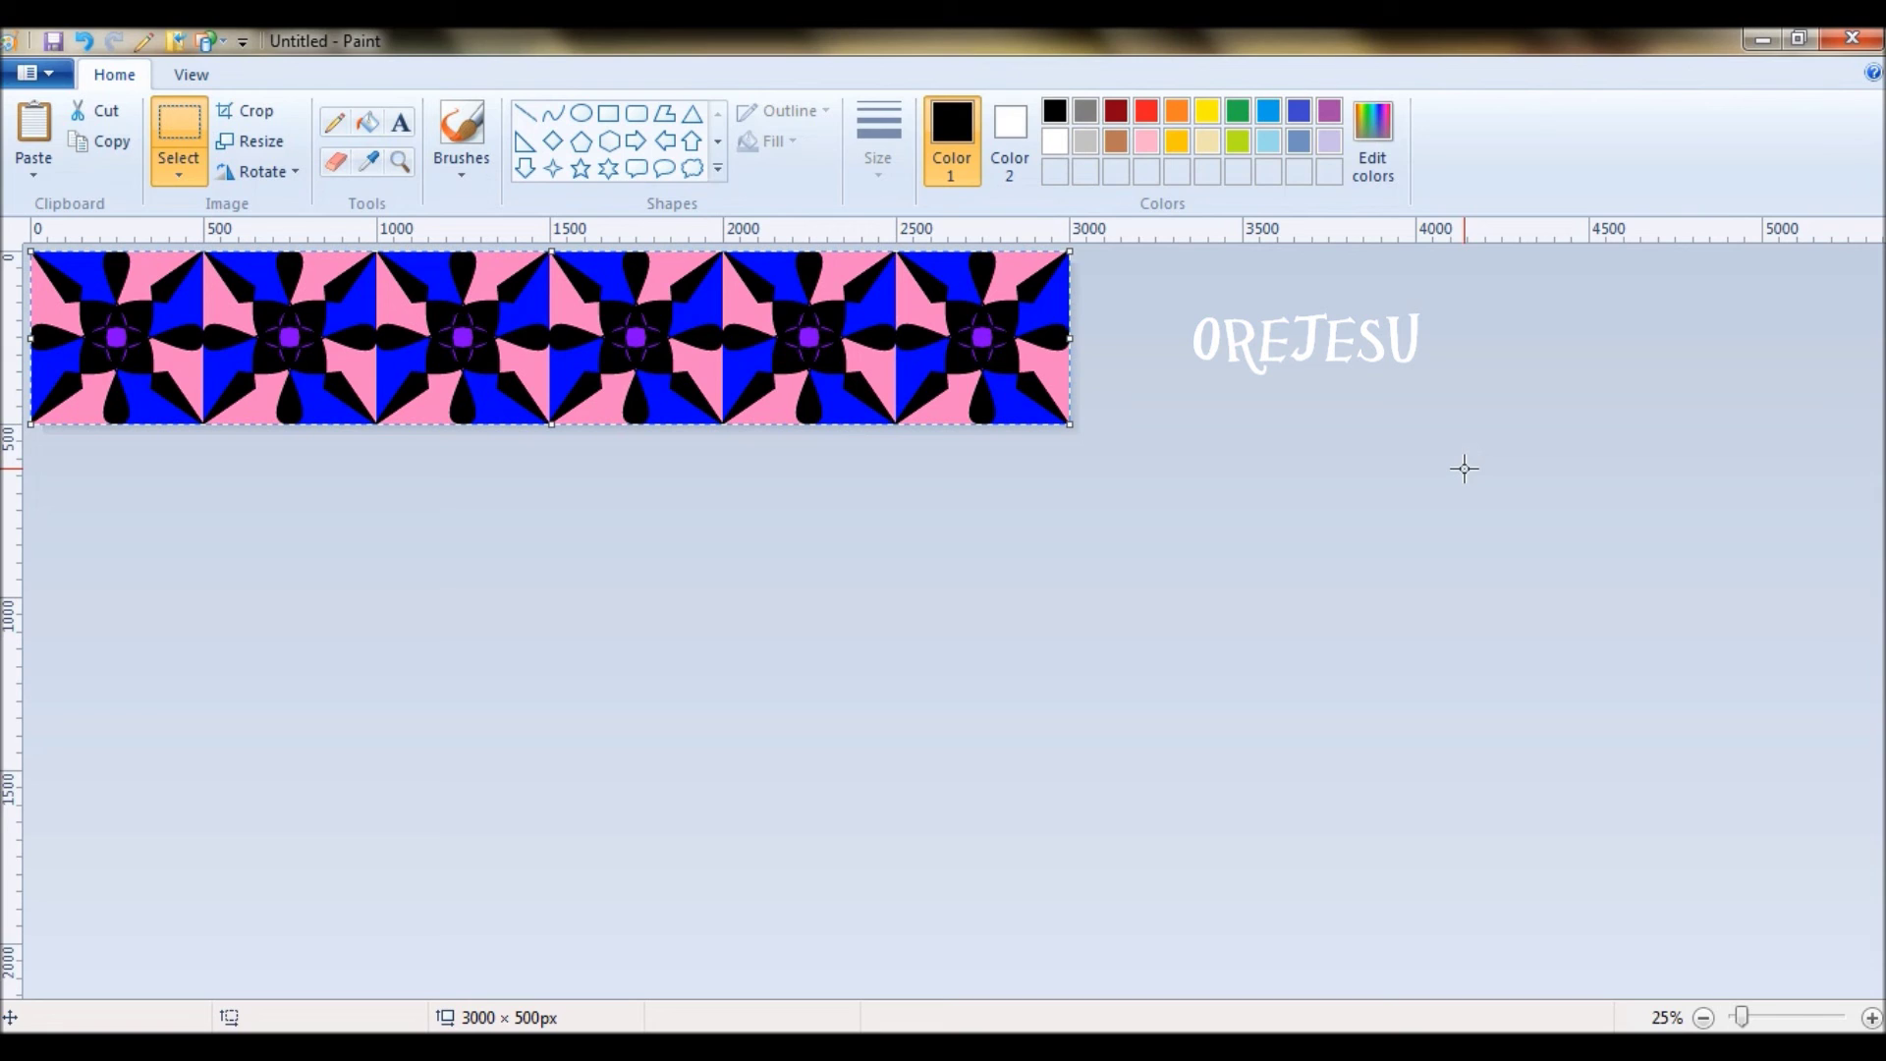
{"action": "left_click", "coordinate": [606, 531]}
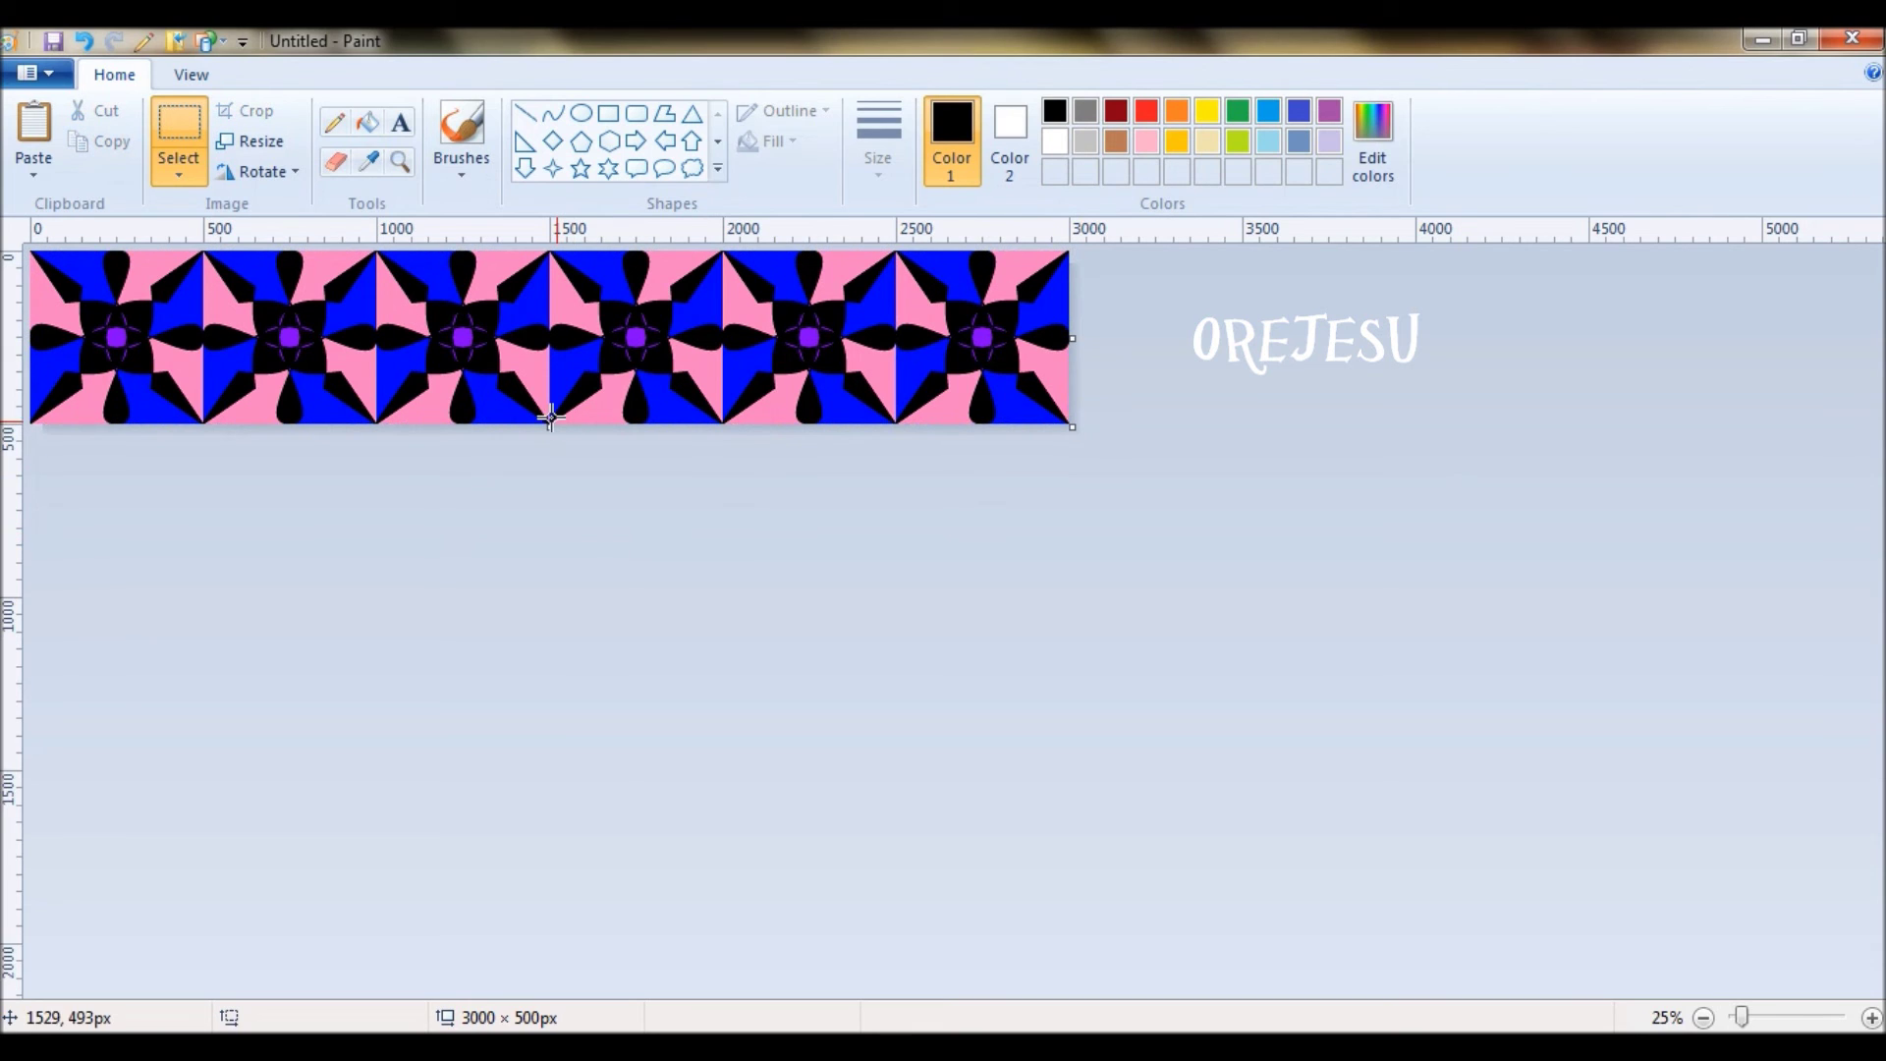
{"action": "left_click_drag", "start_coordinate": [549, 428], "coordinate": [588, 597]}
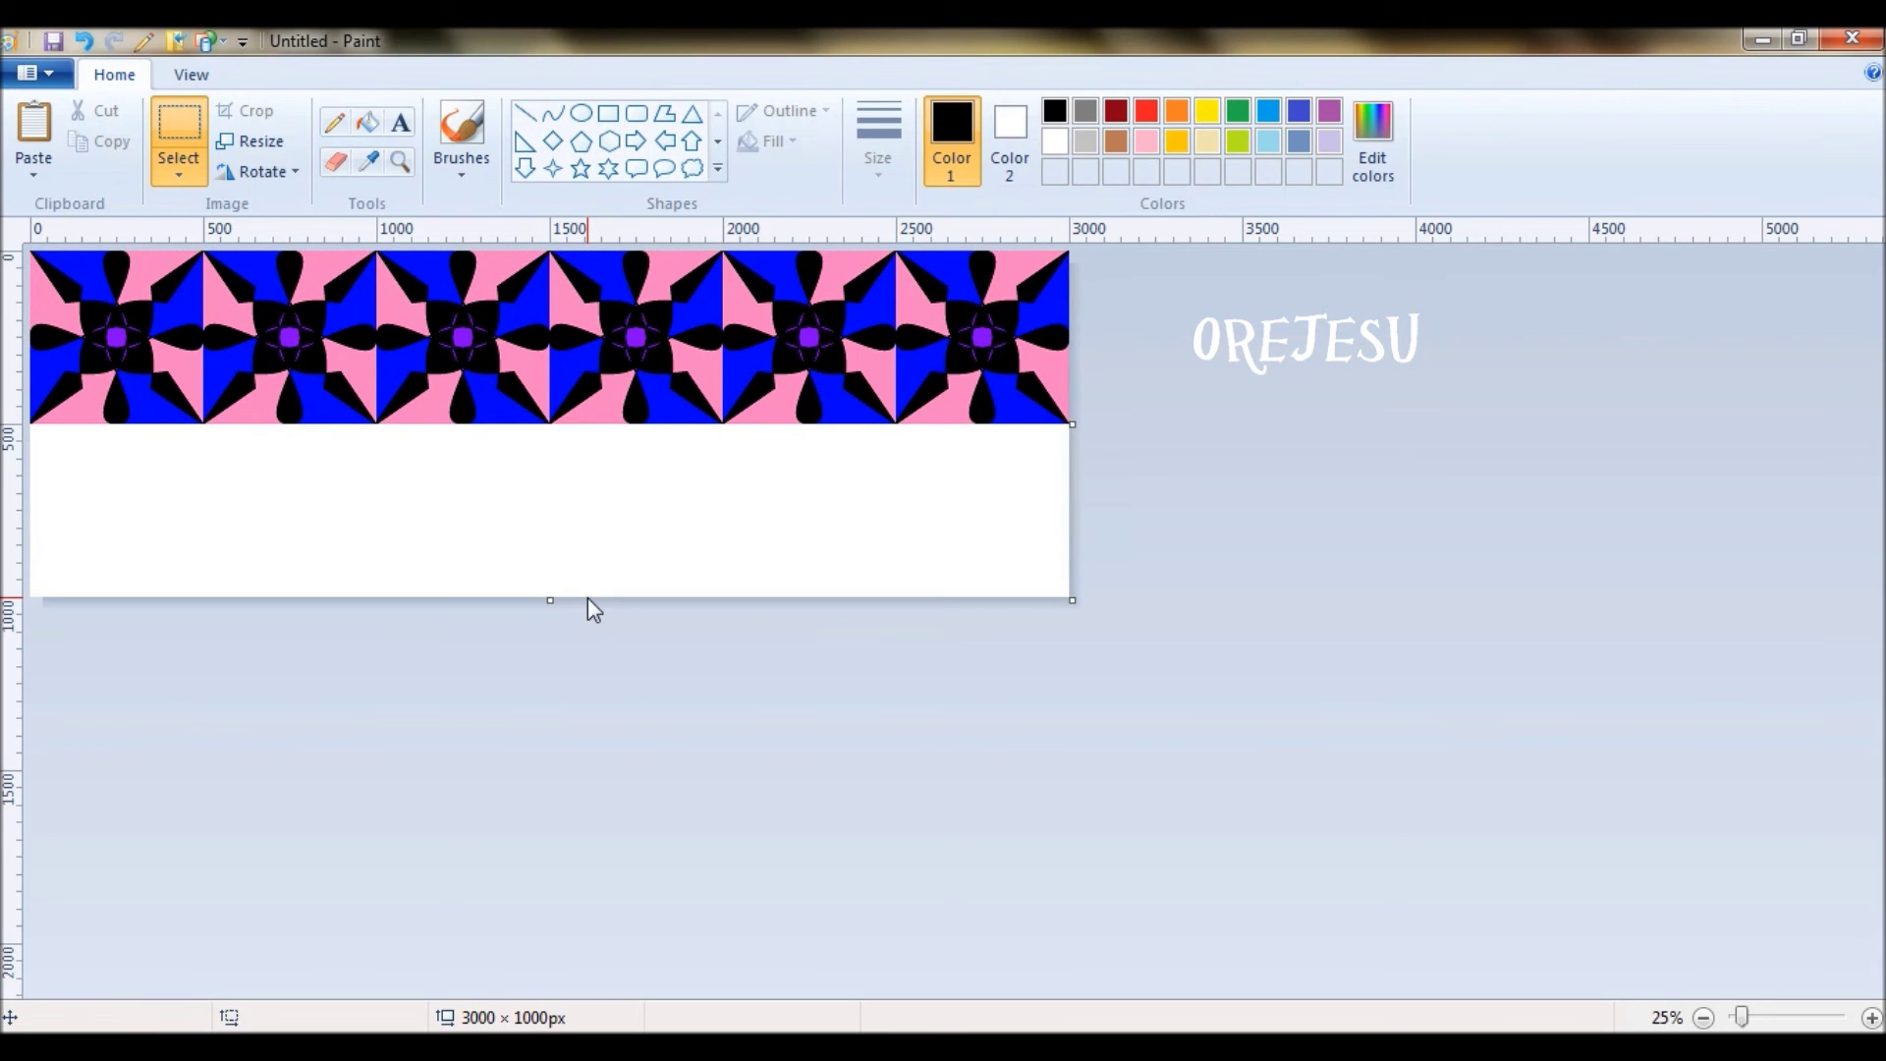
{"action": "key", "text": "ctrl+v"}
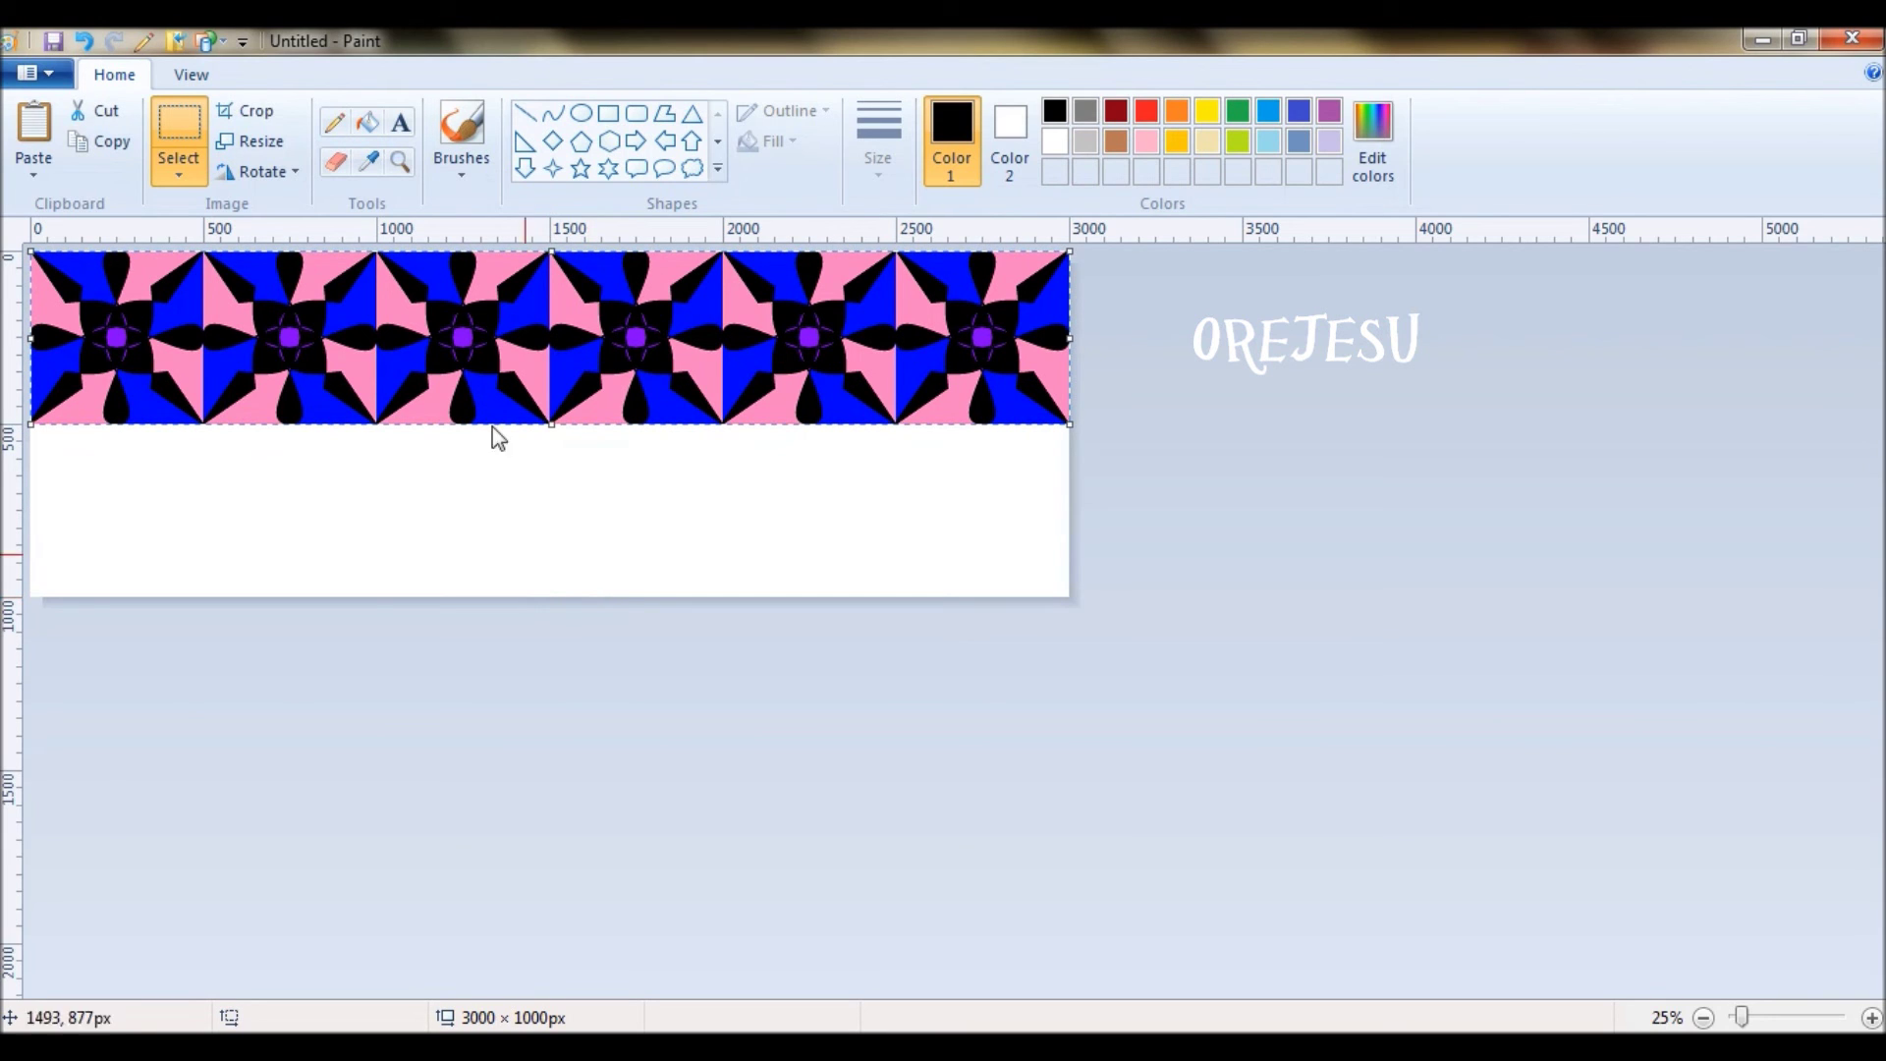
{"action": "left_click_drag", "start_coordinate": [445, 322], "coordinate": [444, 497]}
{"action": "left_click", "coordinate": [779, 995]}
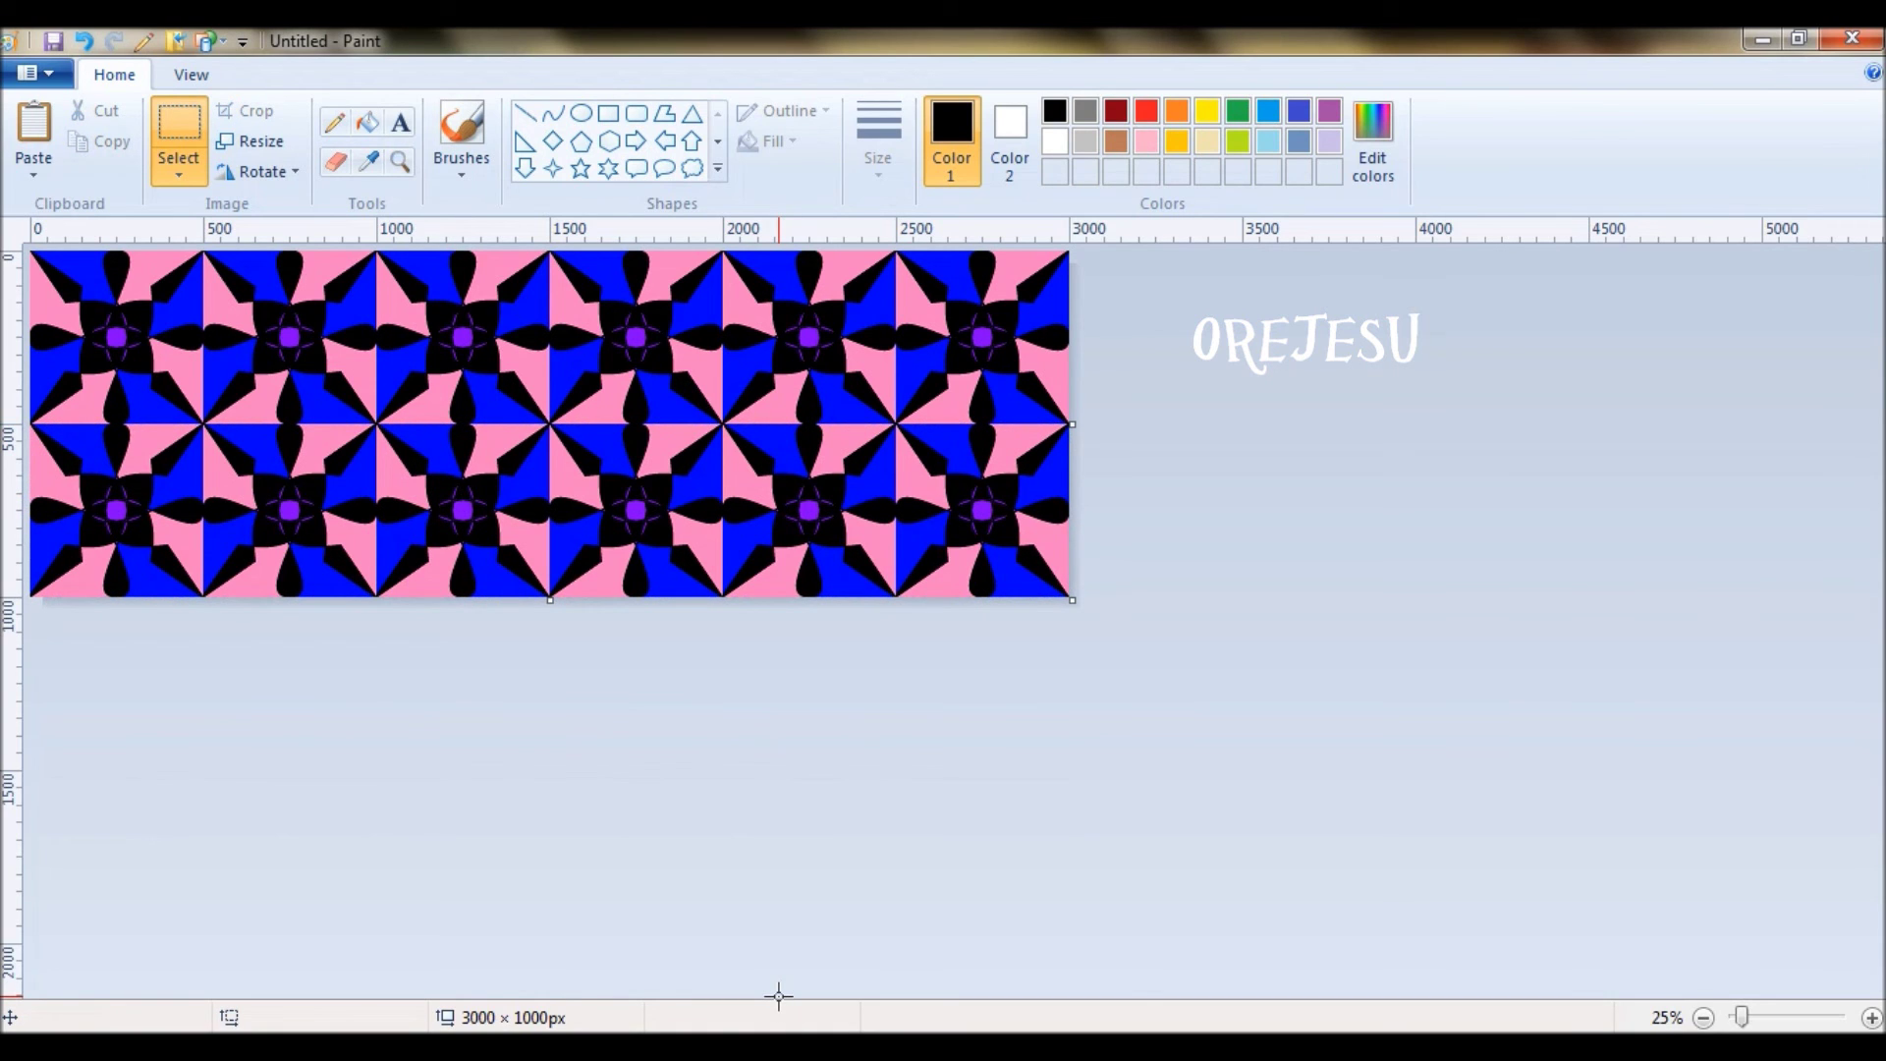
Extend the canvas to 3000 × 2000 px and fill the added area with a copy of both tile rows
{"action": "key", "text": "ctrl+a"}
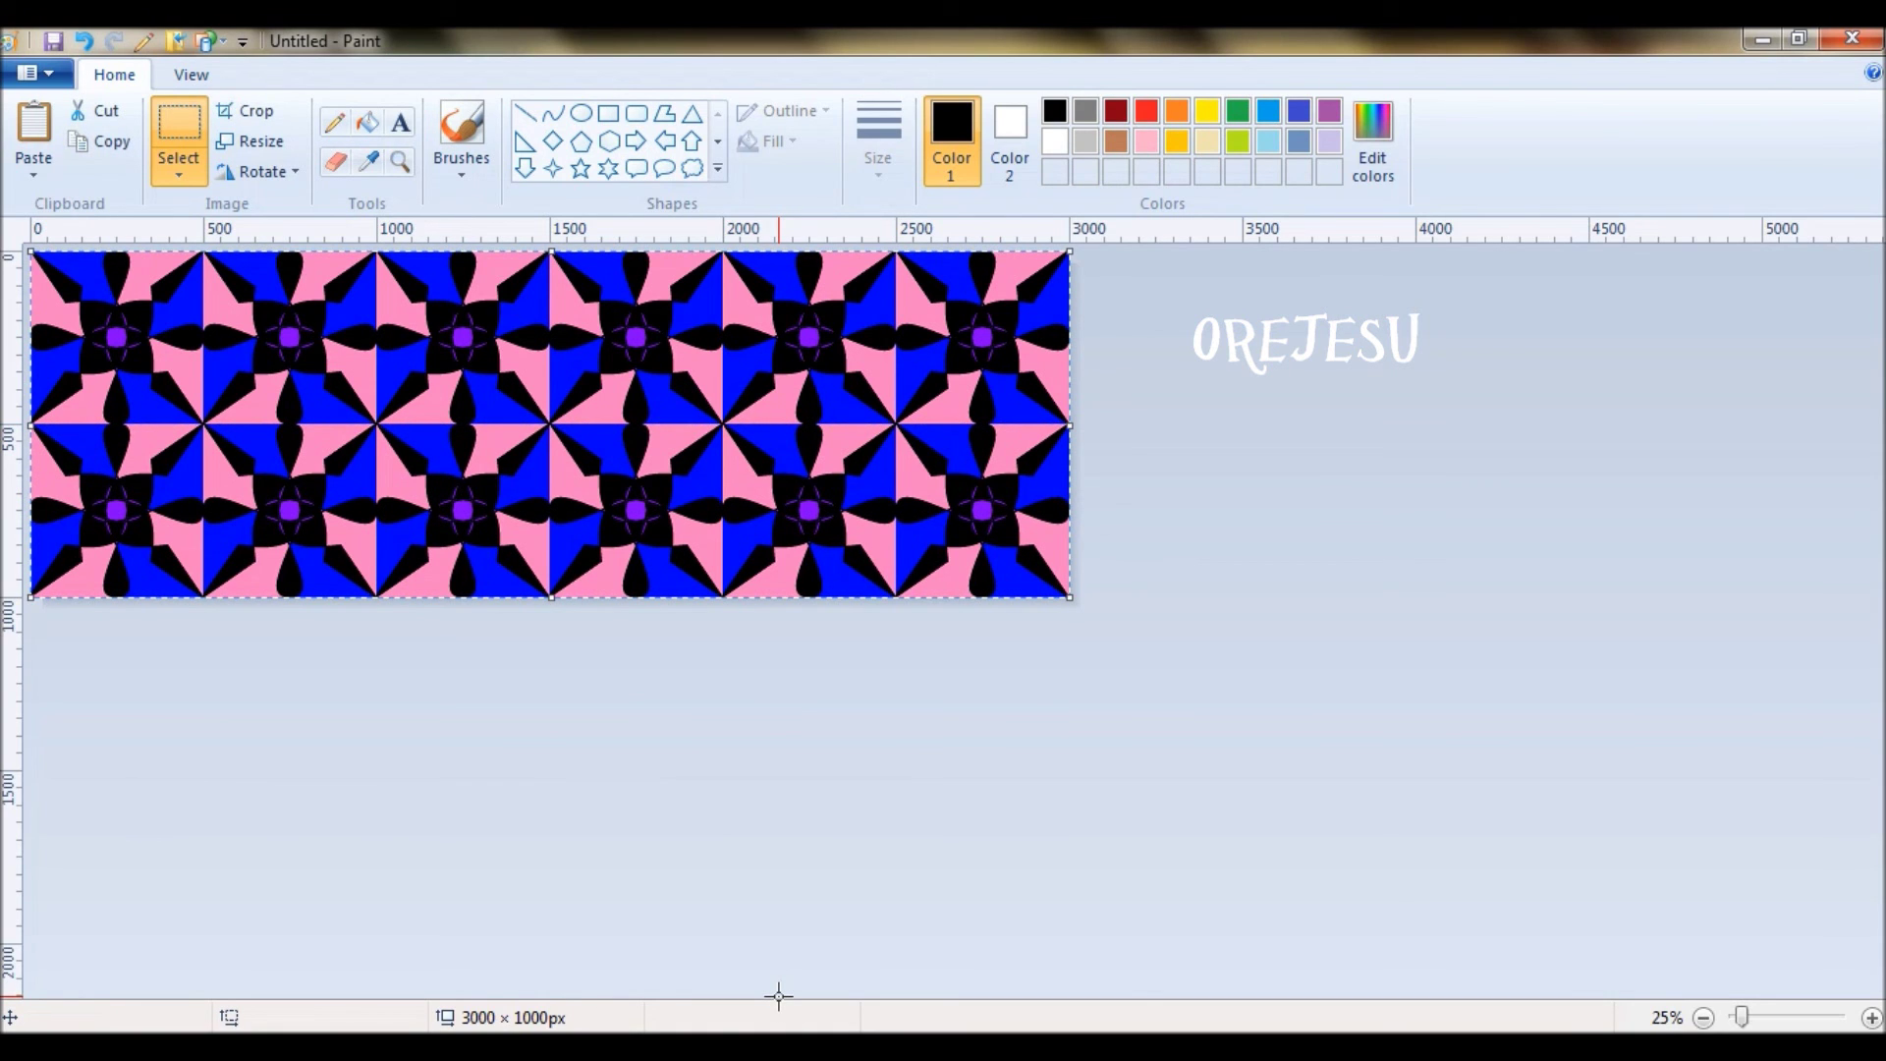
{"action": "left_click", "coordinate": [560, 792]}
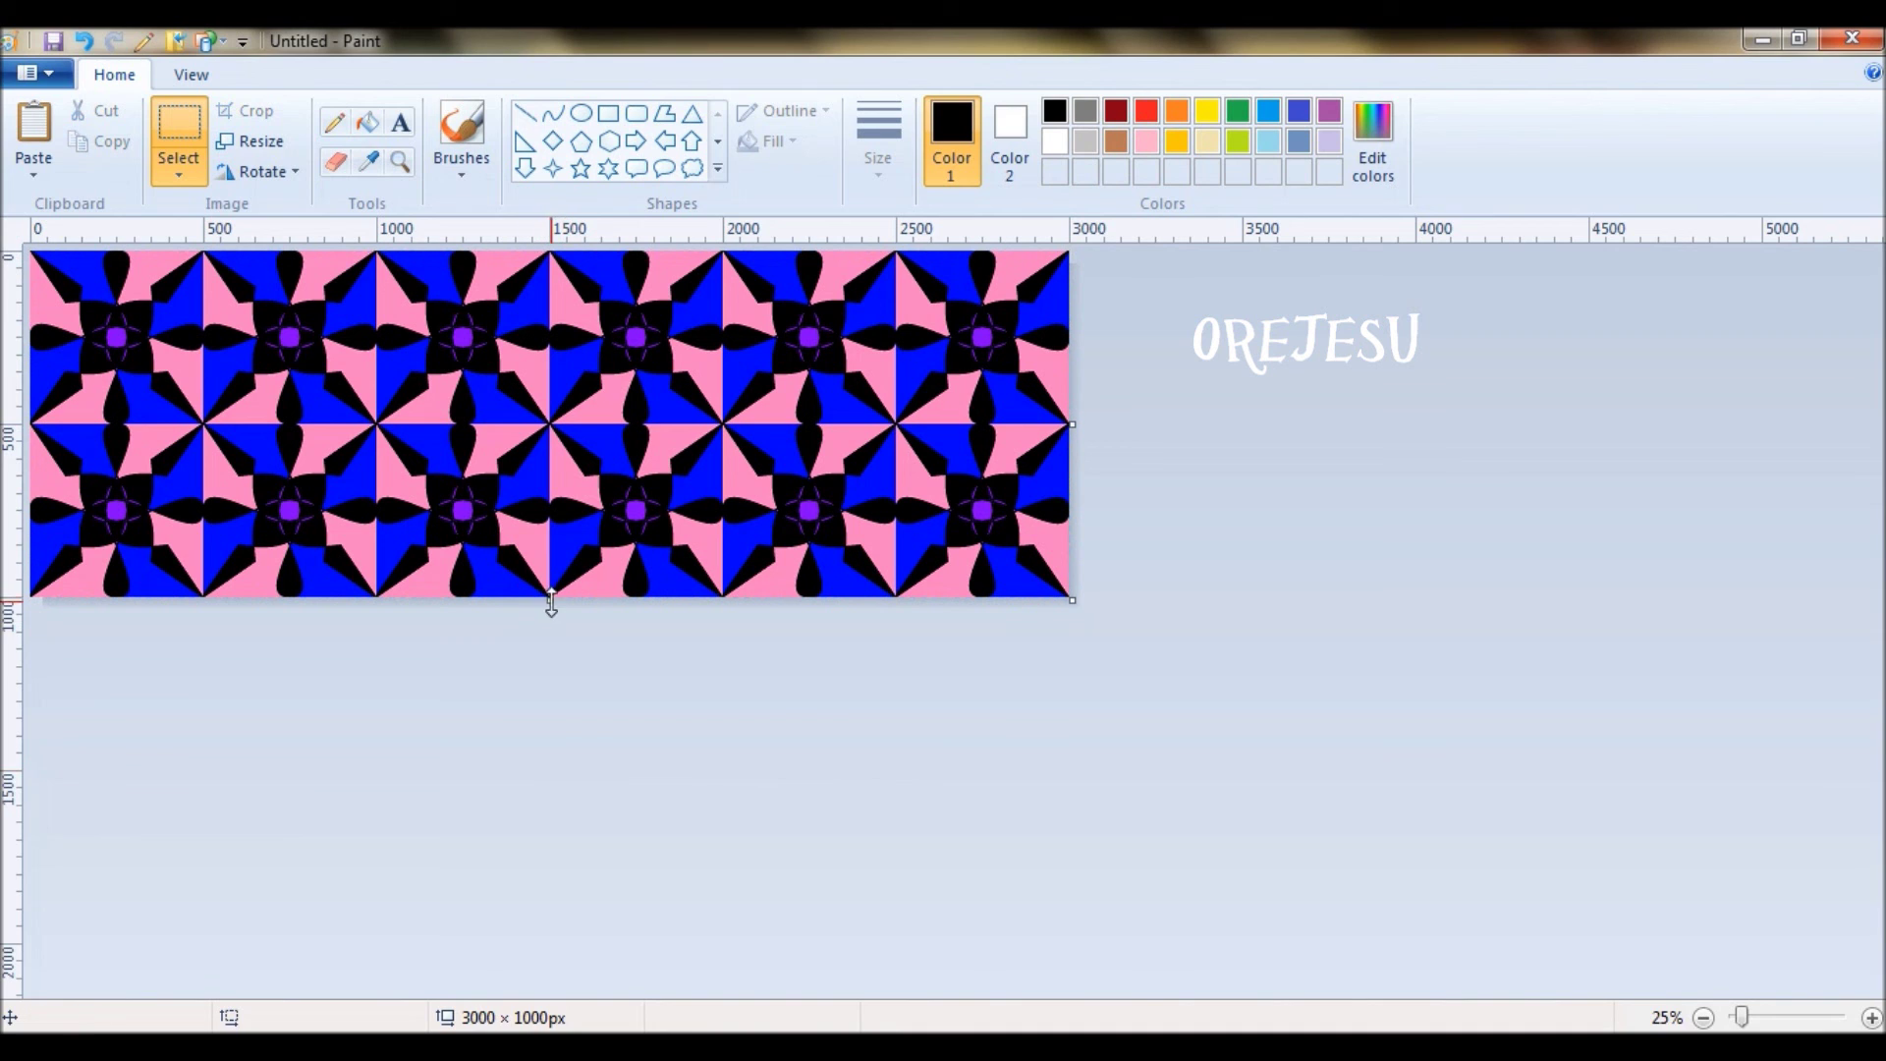
{"action": "left_click_drag", "start_coordinate": [549, 599], "coordinate": [634, 946]}
{"action": "key", "text": "ctrl+v"}
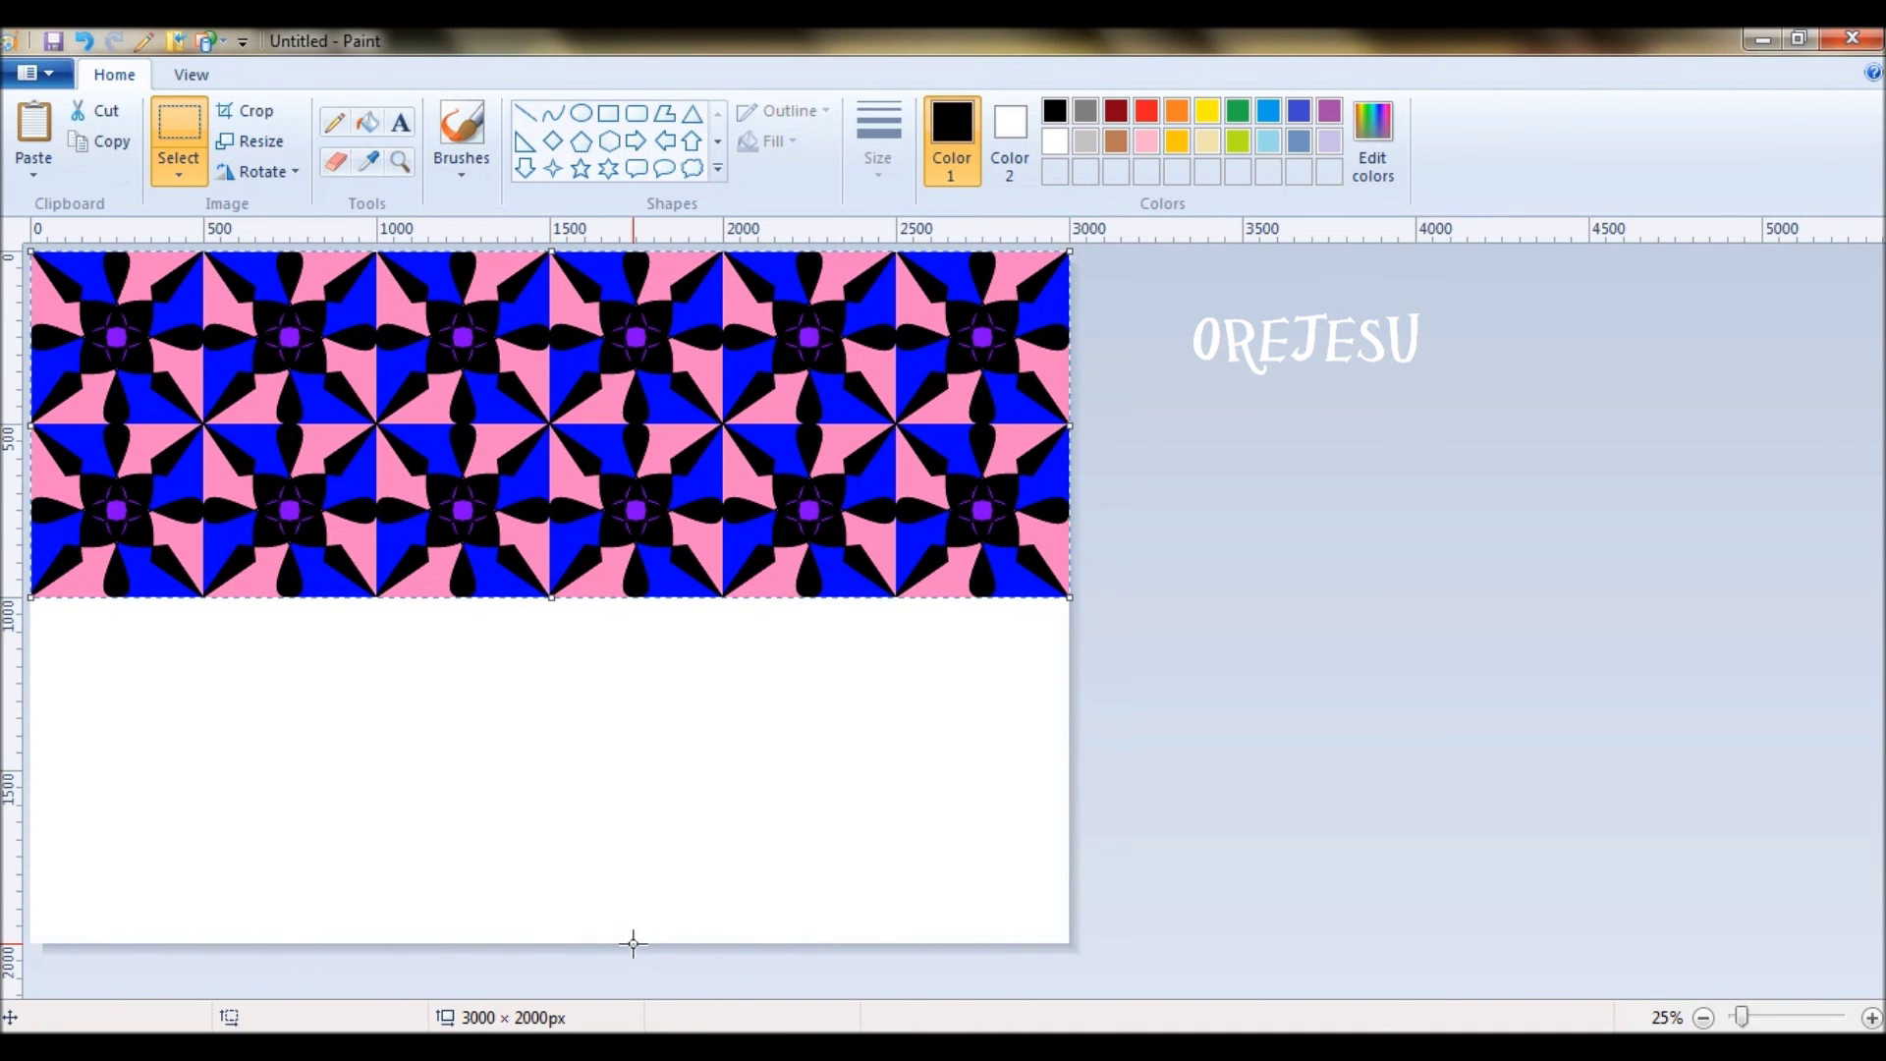
{"action": "left_click_drag", "start_coordinate": [472, 463], "coordinate": [470, 810]}
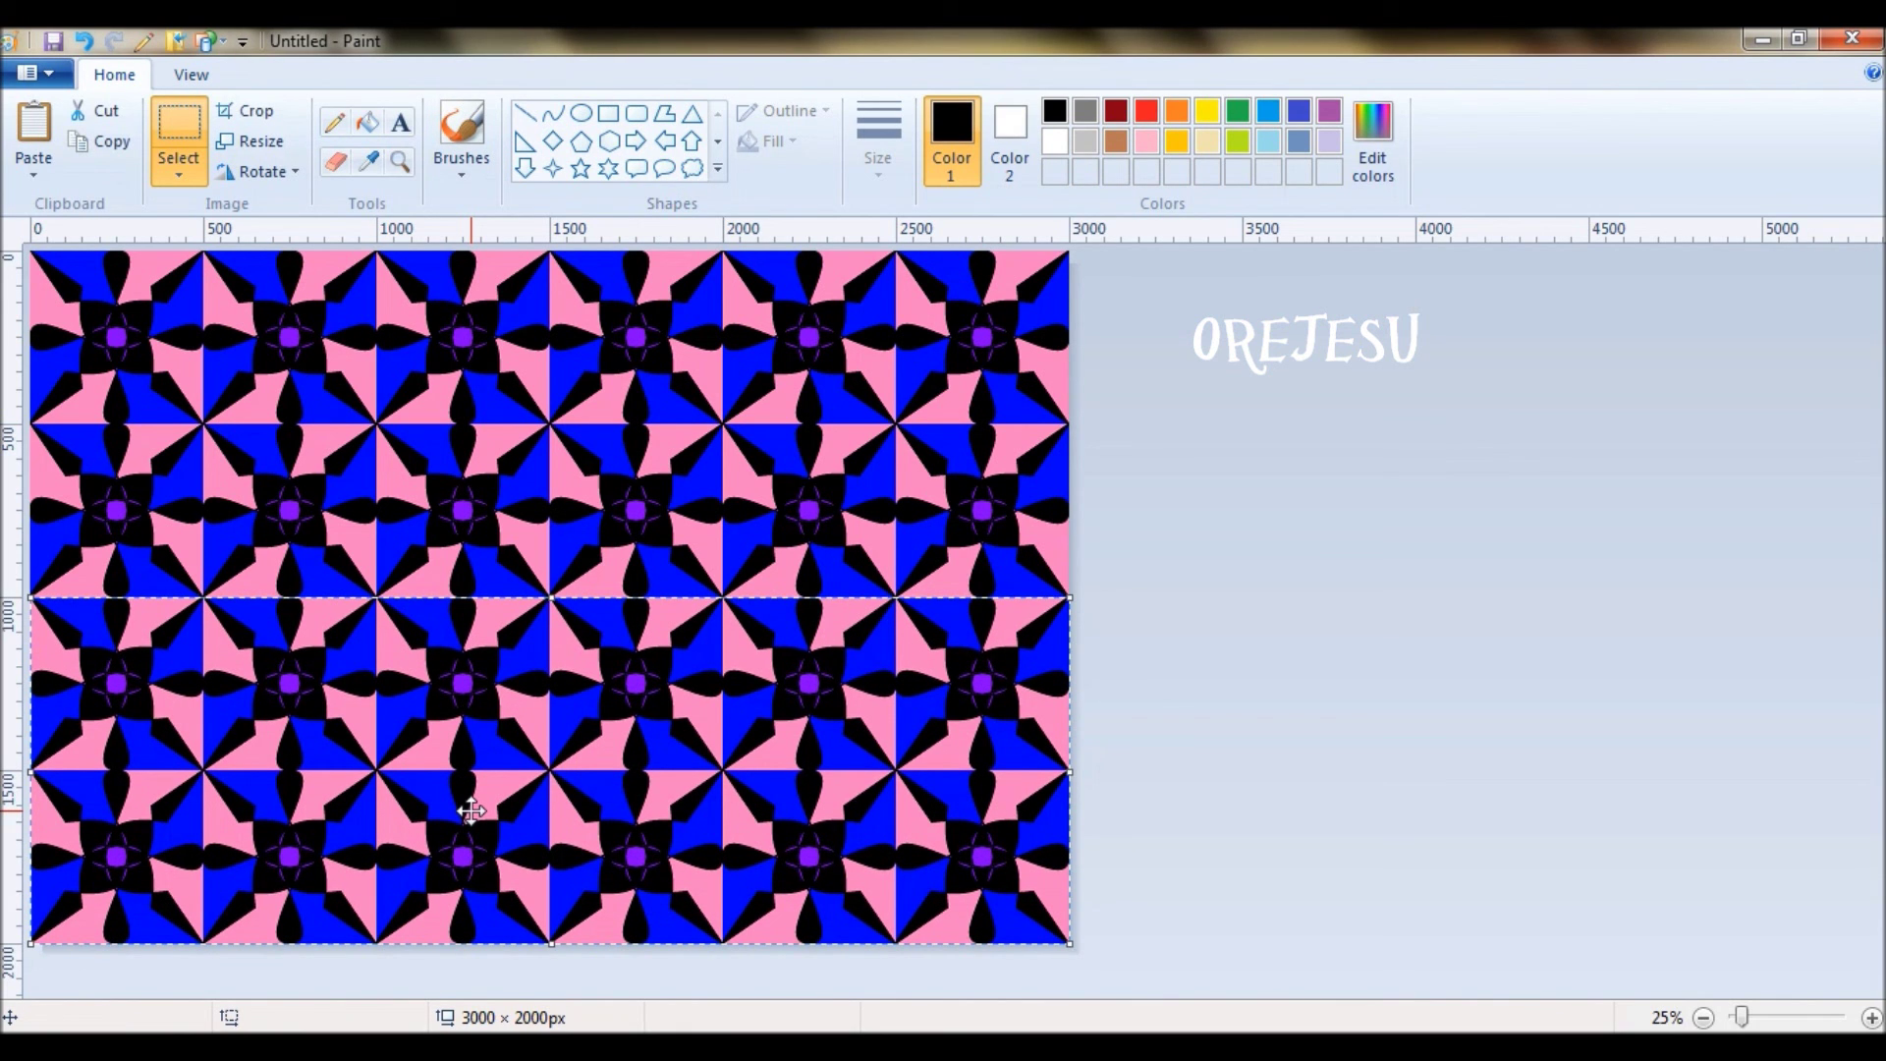
{"action": "left_click", "coordinate": [1354, 811]}
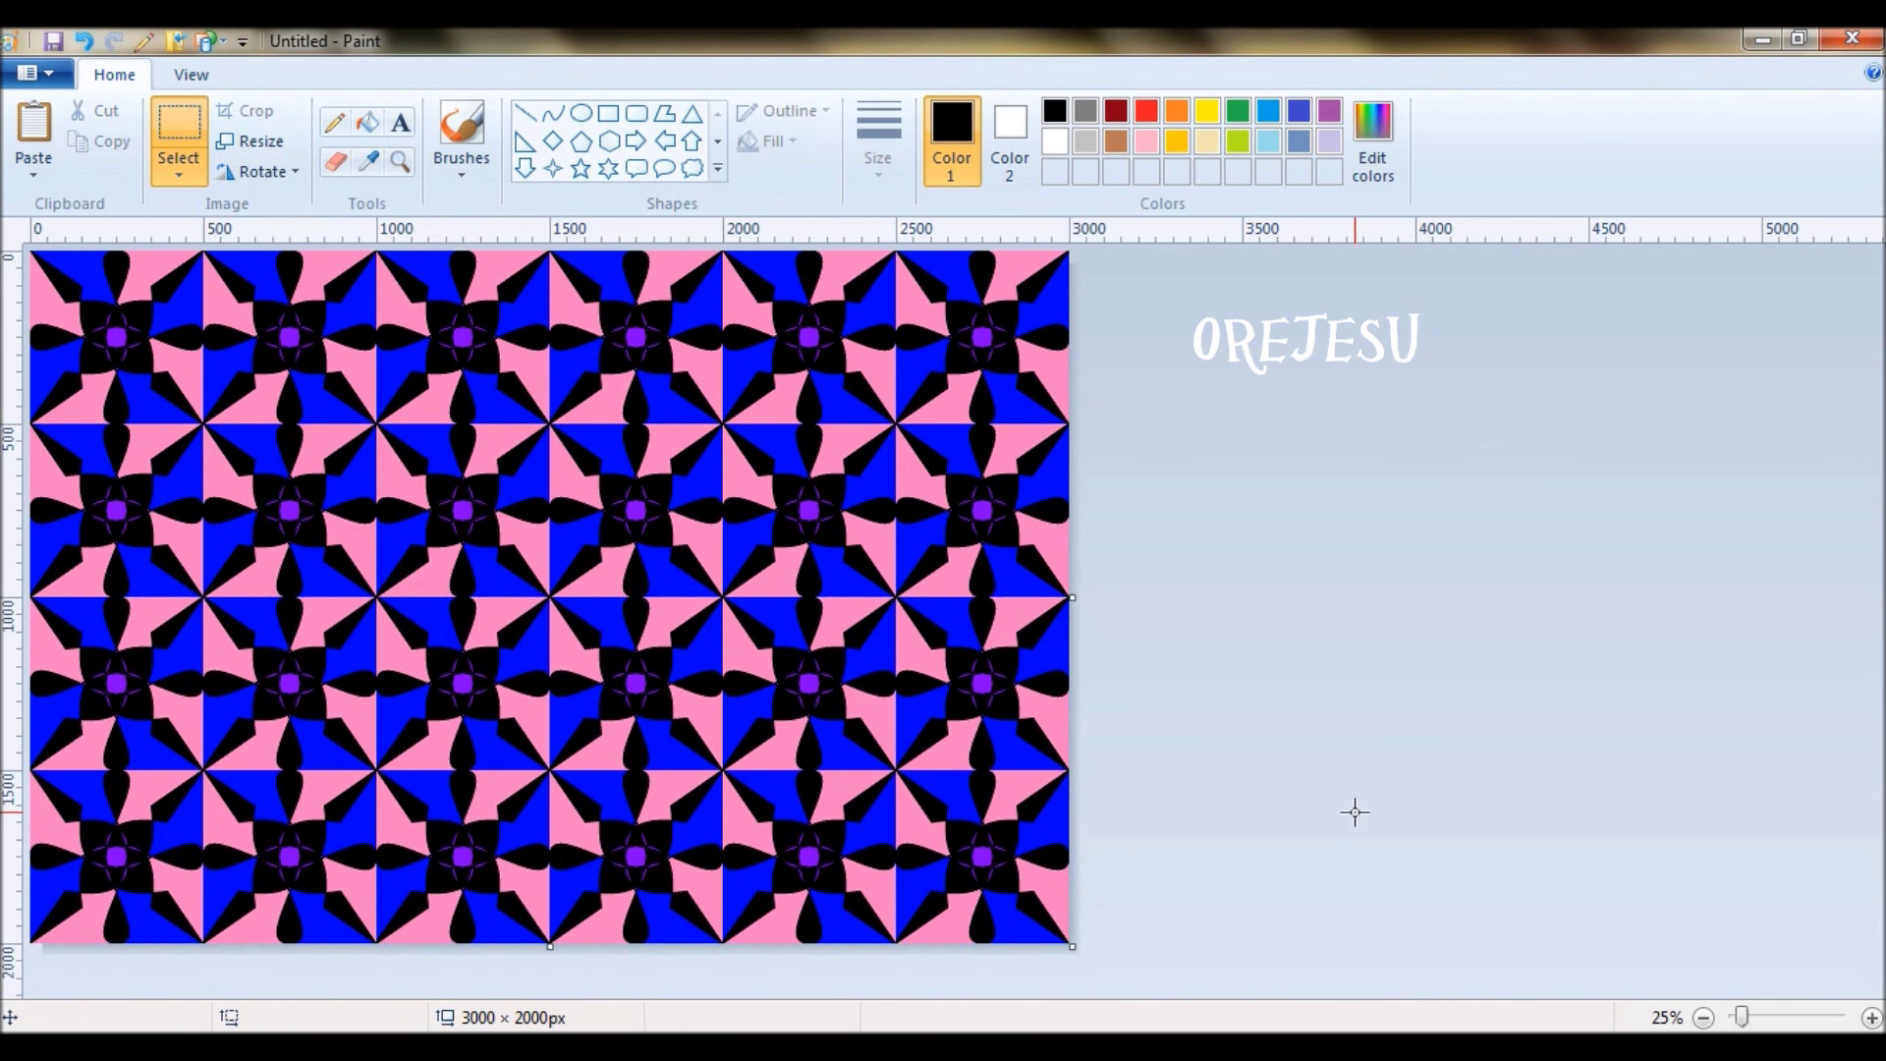
Extend the canvas to 3000 × 3000 px and paste the two-row block into the added area, aligned with the rows above
{"action": "left_click", "coordinate": [1704, 1017]}
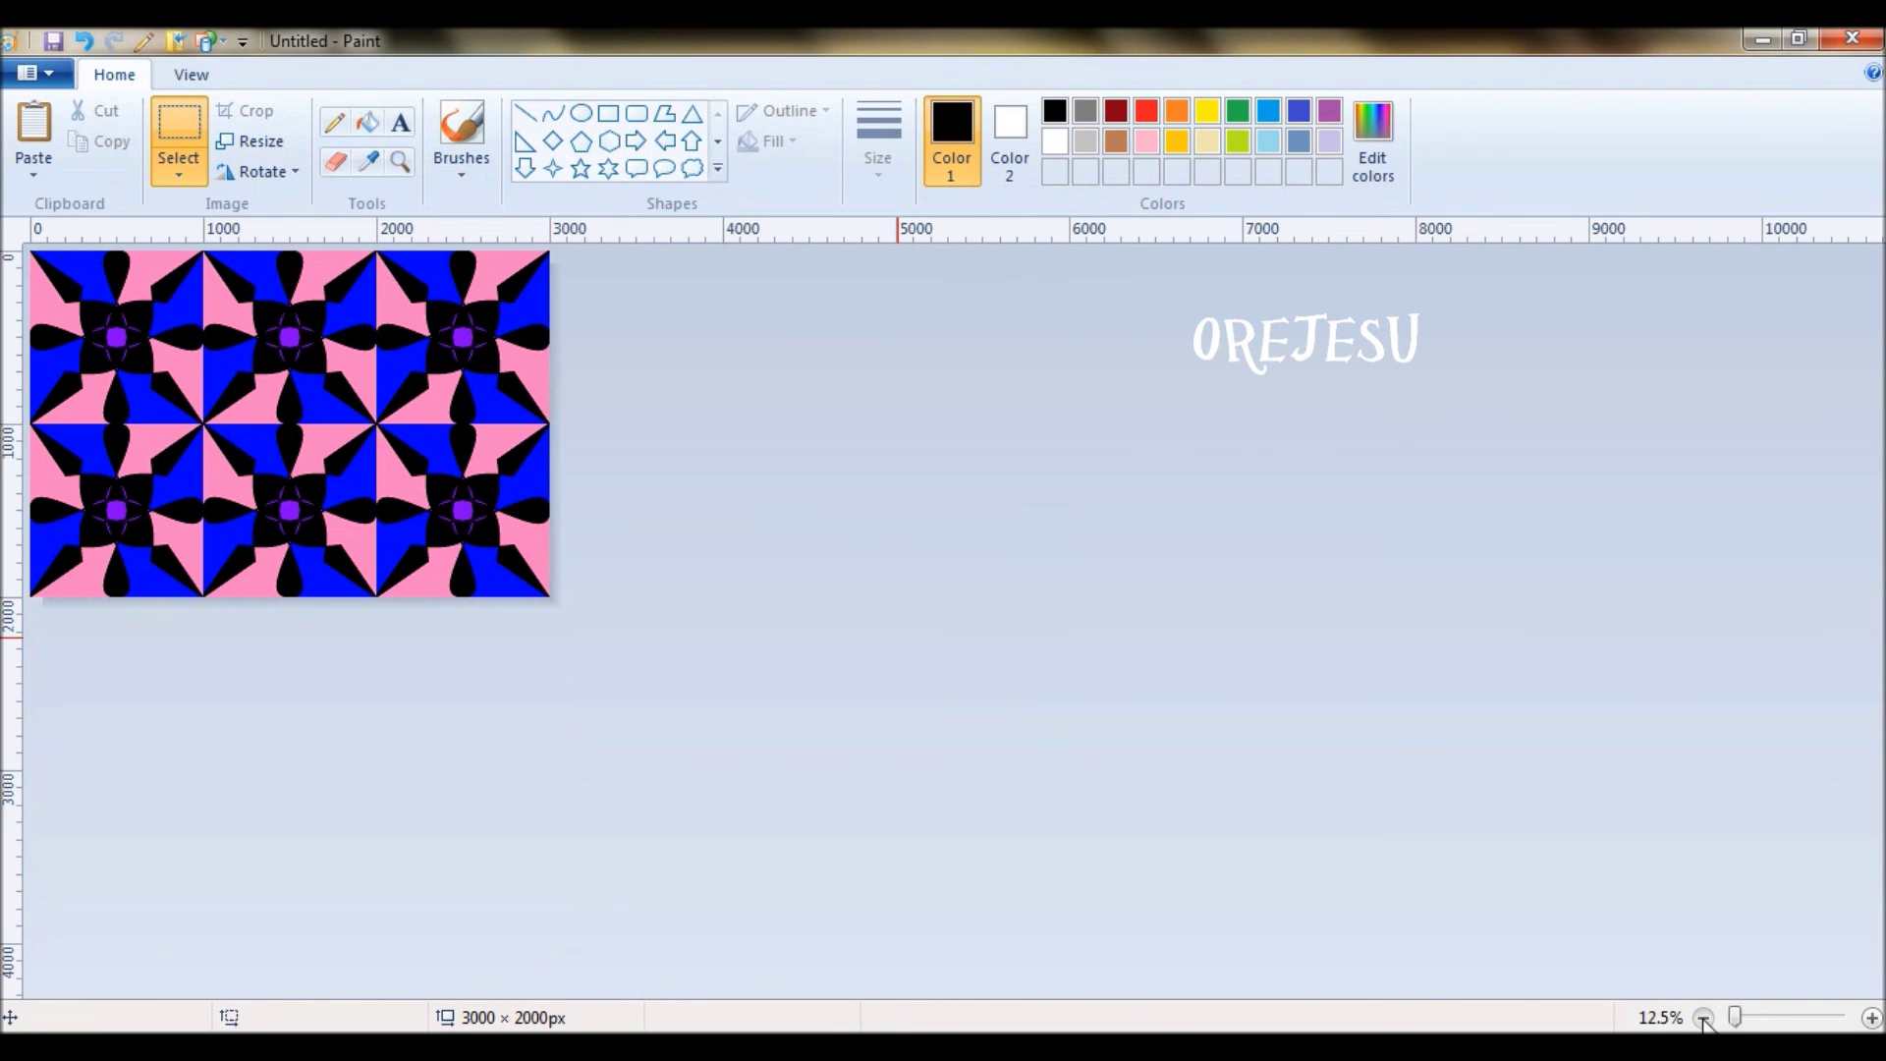
{"action": "left_click_drag", "start_coordinate": [292, 602], "coordinate": [341, 770]}
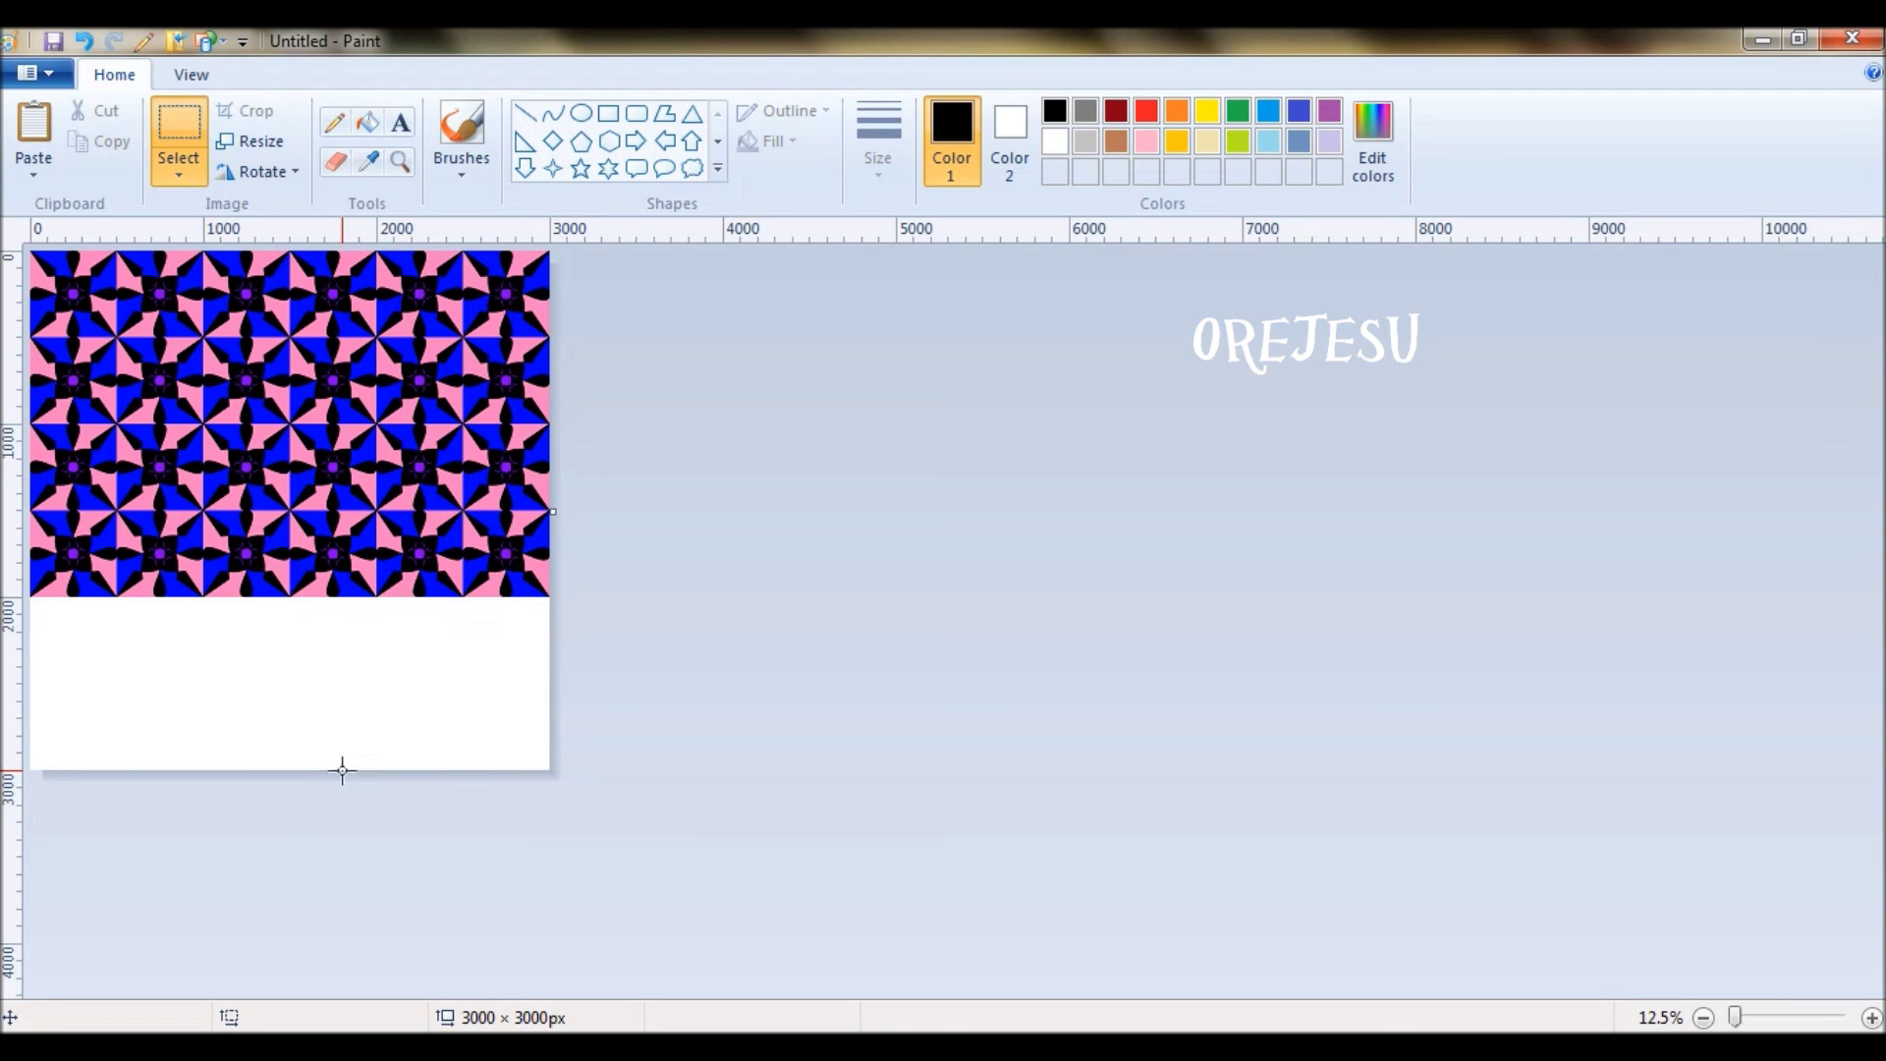
{"action": "key", "text": "ctrl+v"}
{"action": "left_click_drag", "start_coordinate": [251, 325], "coordinate": [263, 667]}
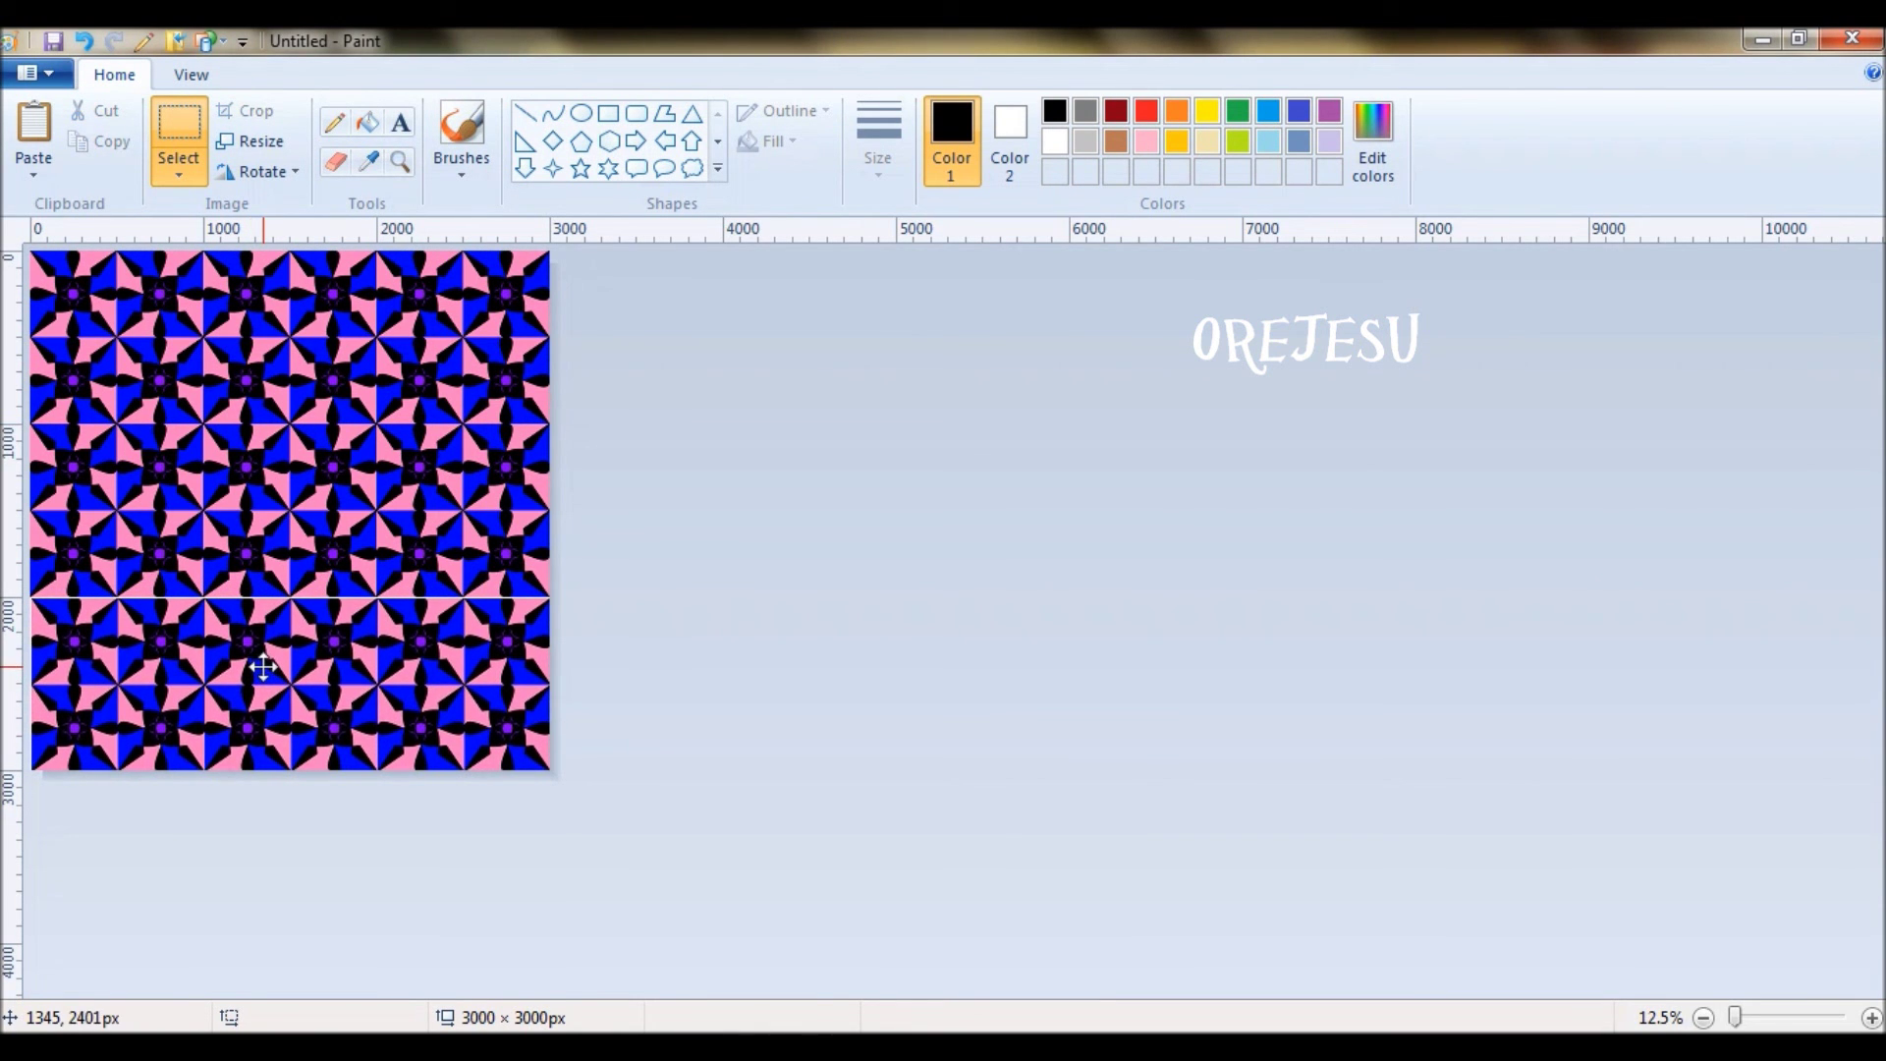
{"action": "left_click_drag", "start_coordinate": [264, 667], "coordinate": [262, 666]}
{"action": "left_click", "coordinate": [1119, 682]}
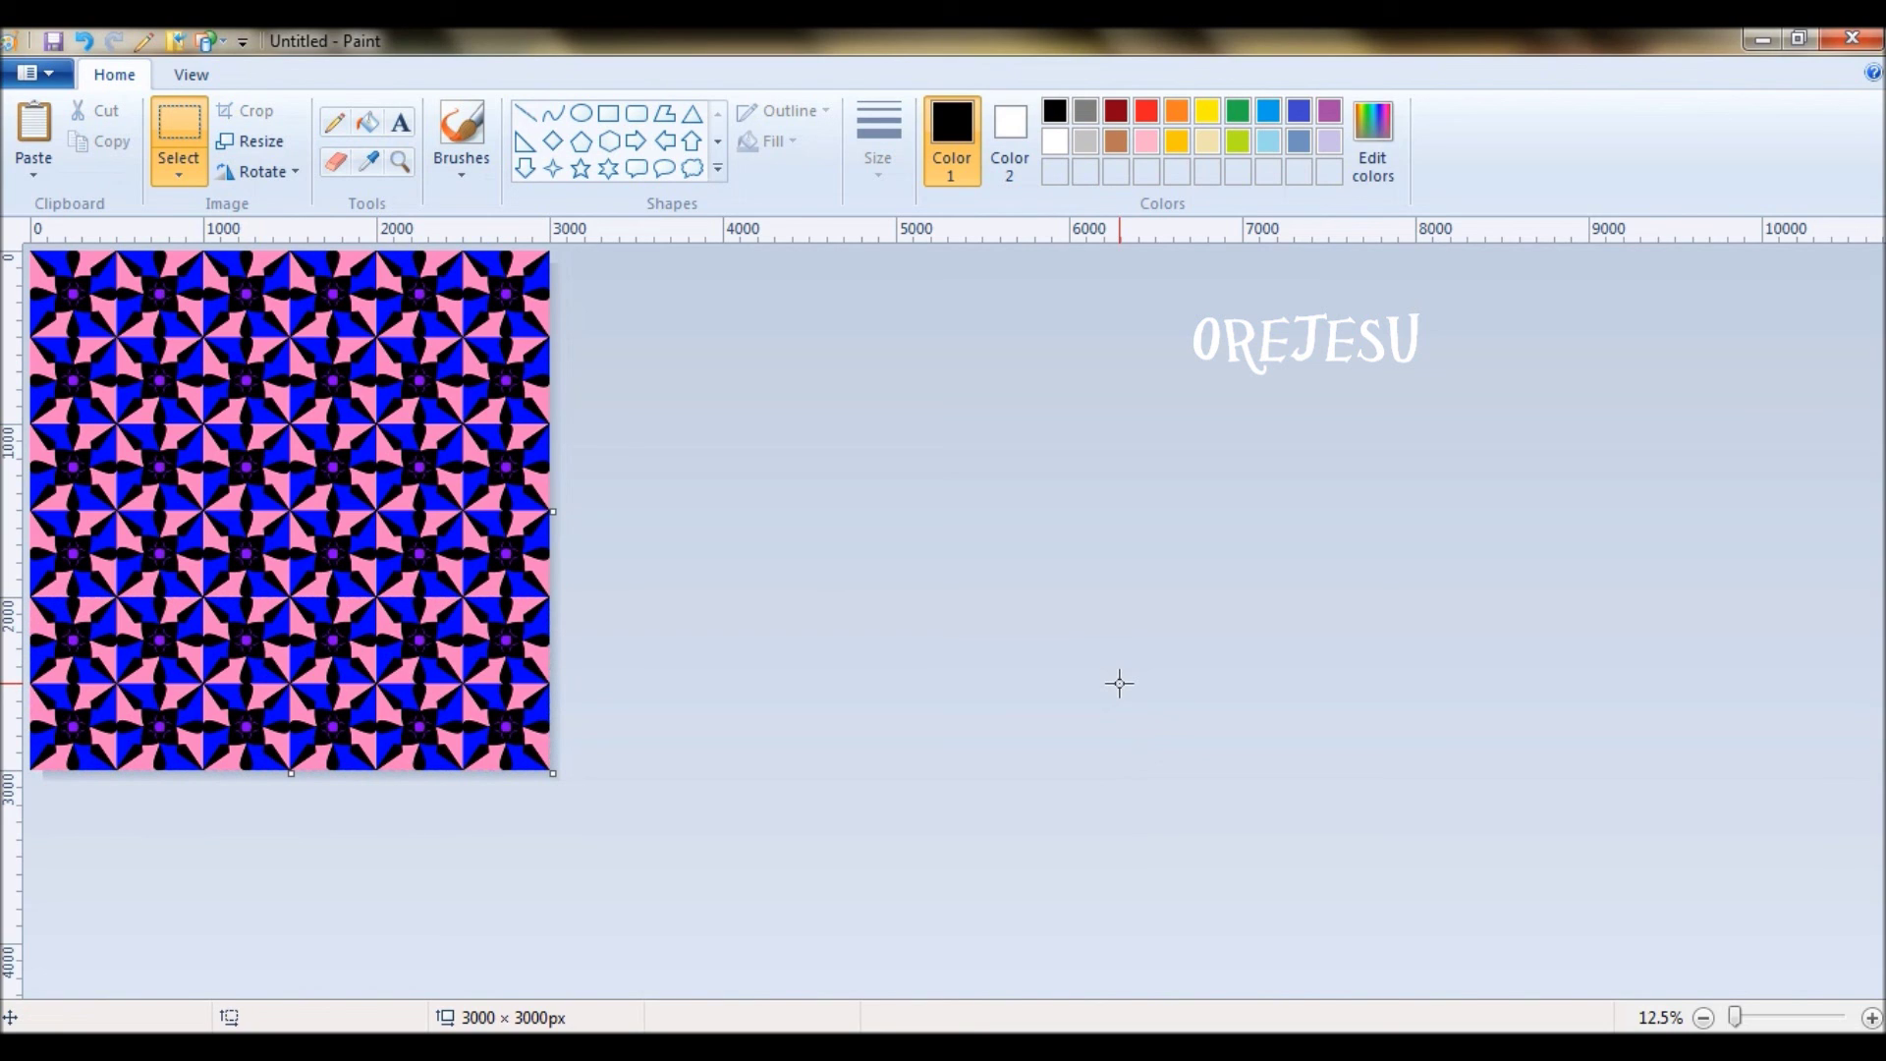